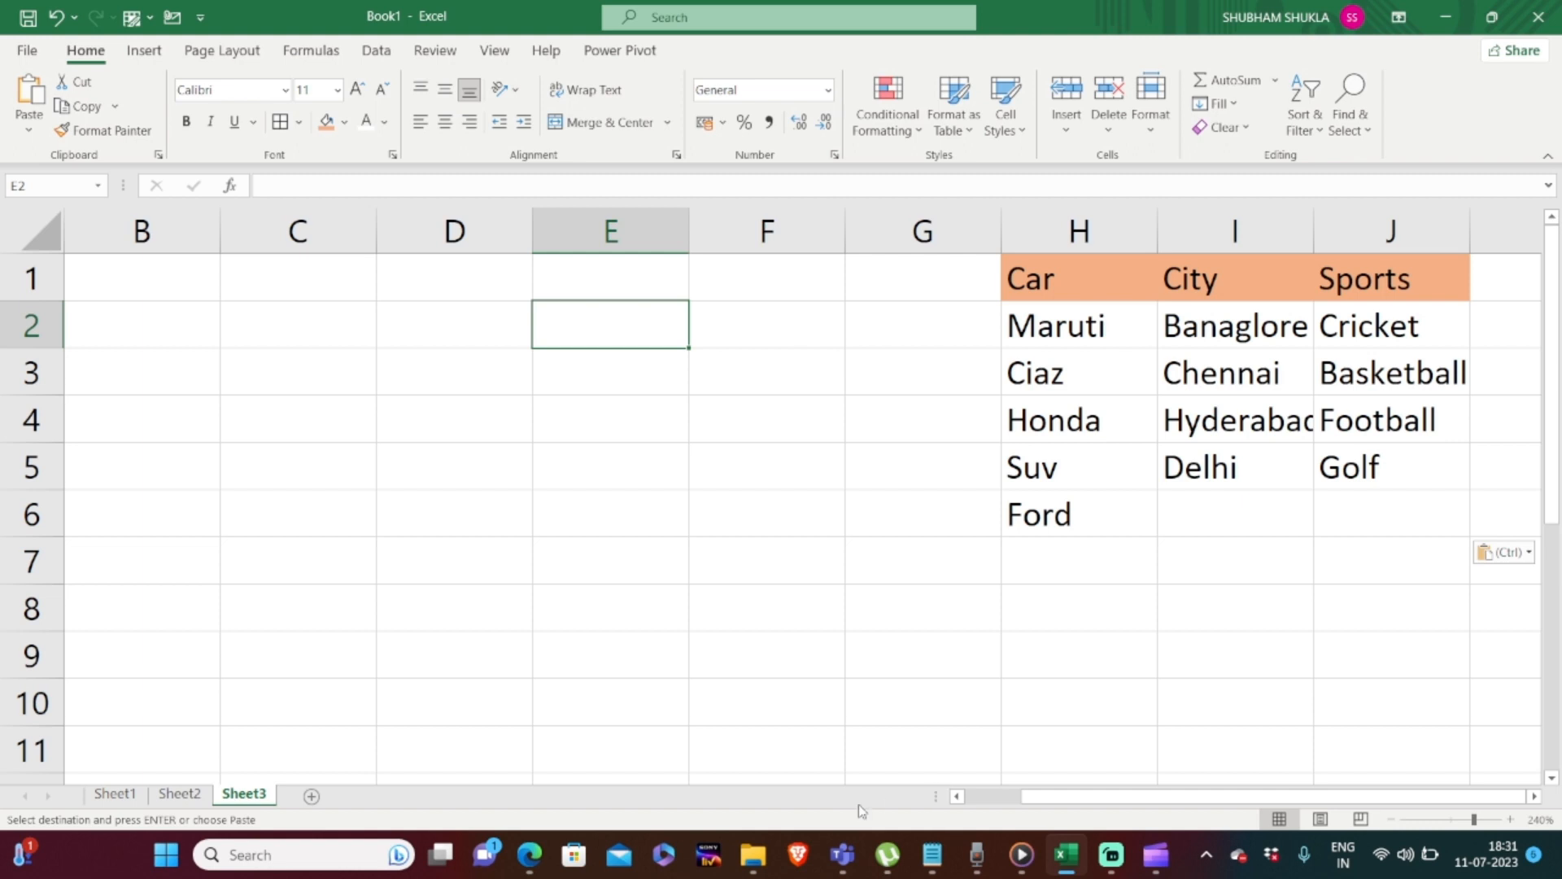
pyautogui.click(1074, 281)
pyautogui.click(1232, 272)
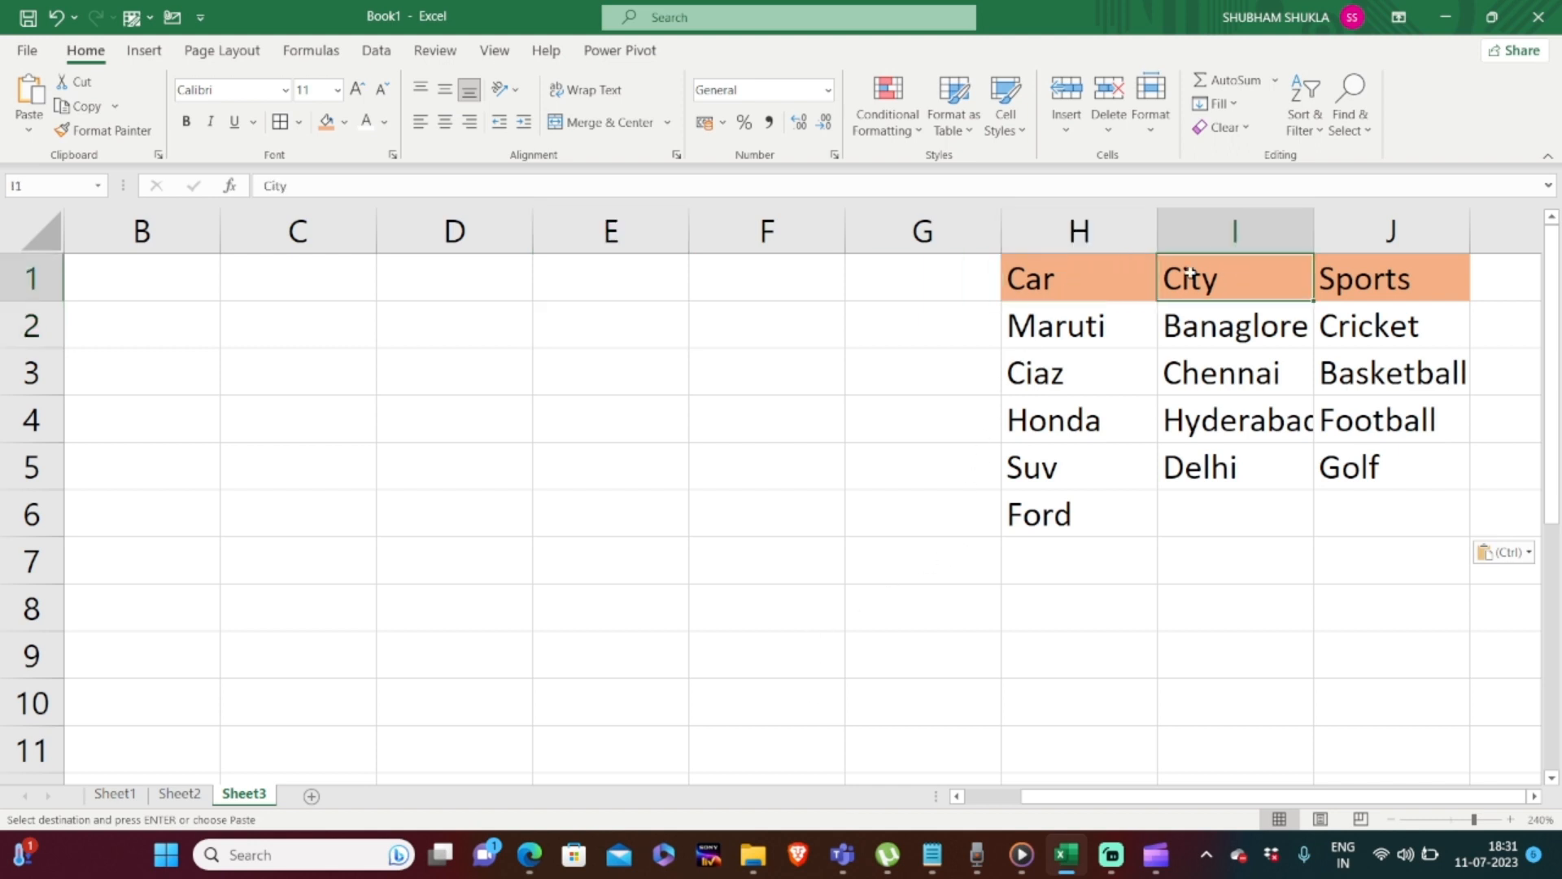
pyautogui.click(1115, 274)
pyautogui.click(1214, 286)
# Add a List data validation to cell D2 with the header range =$H$1:$J$1 as its source.
pyautogui.click(498, 325)
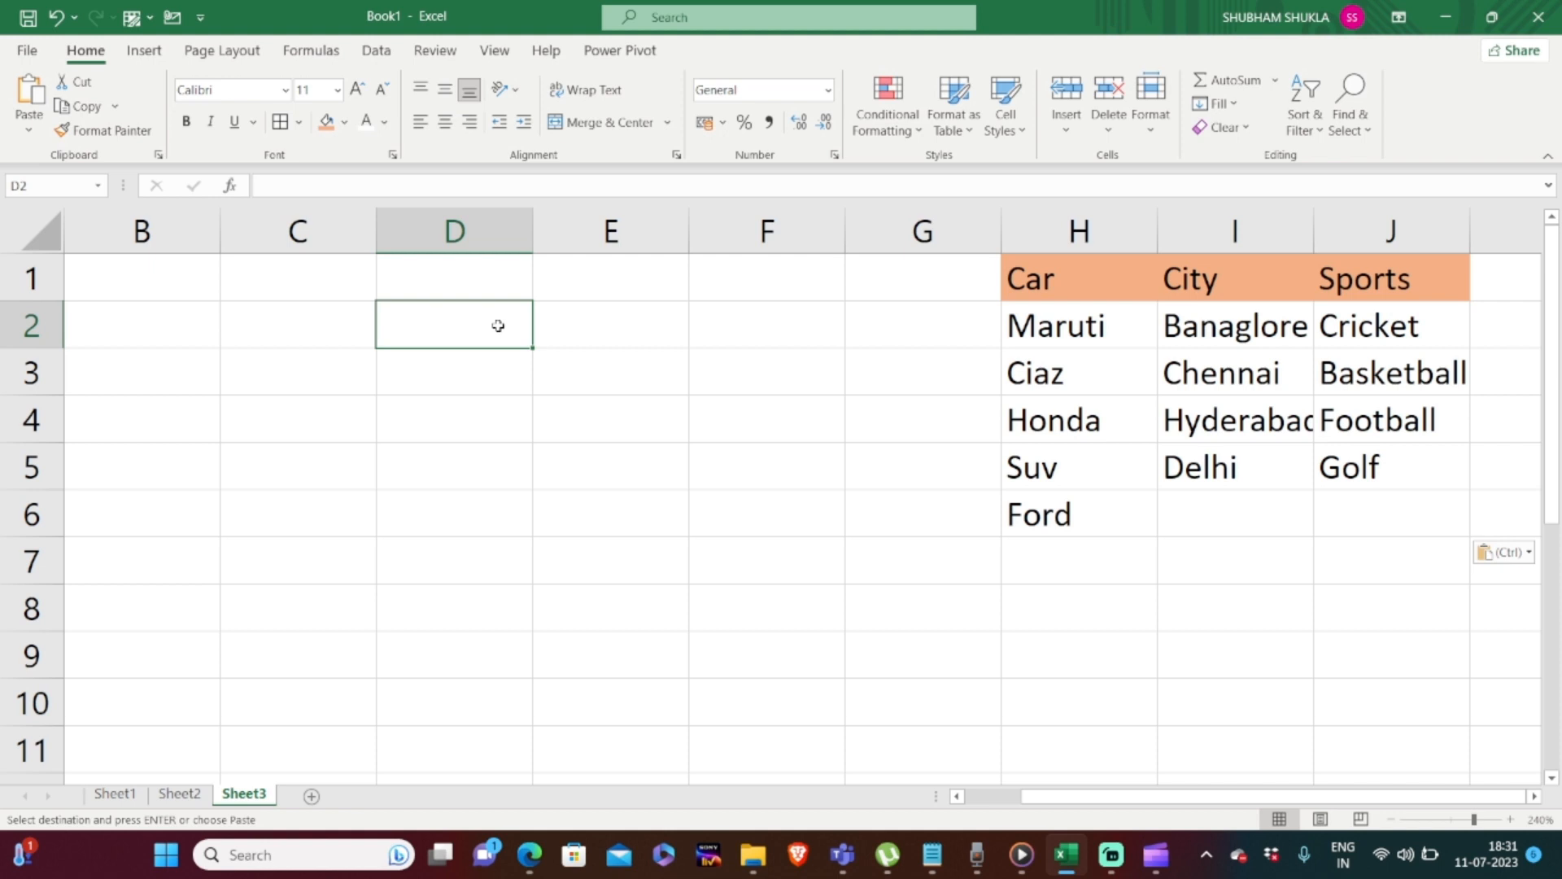
pyautogui.click(375, 50)
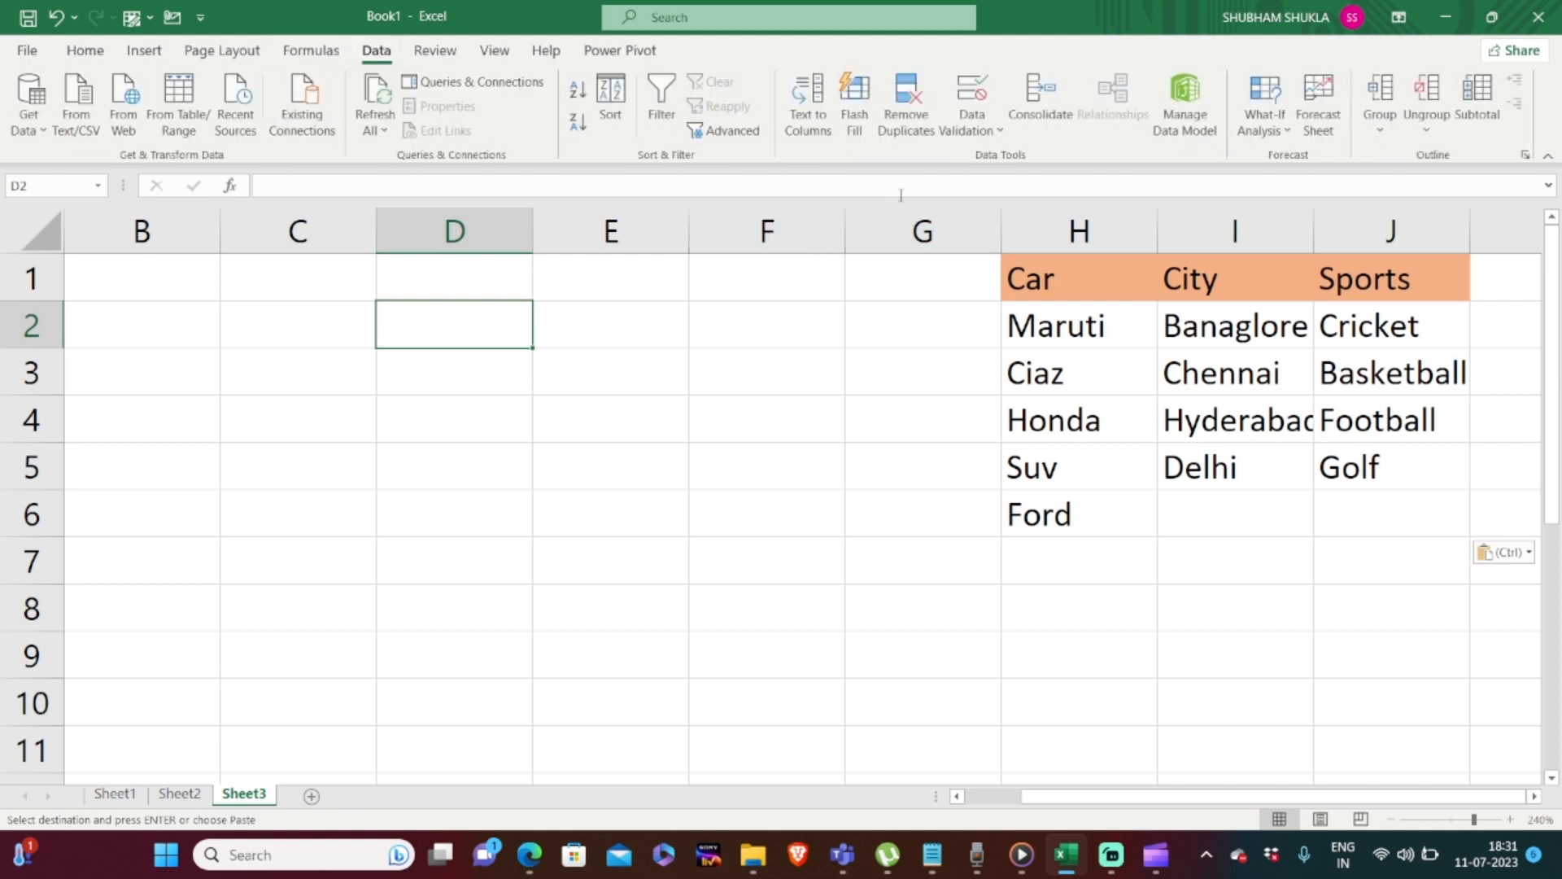
pyautogui.click(1008, 131)
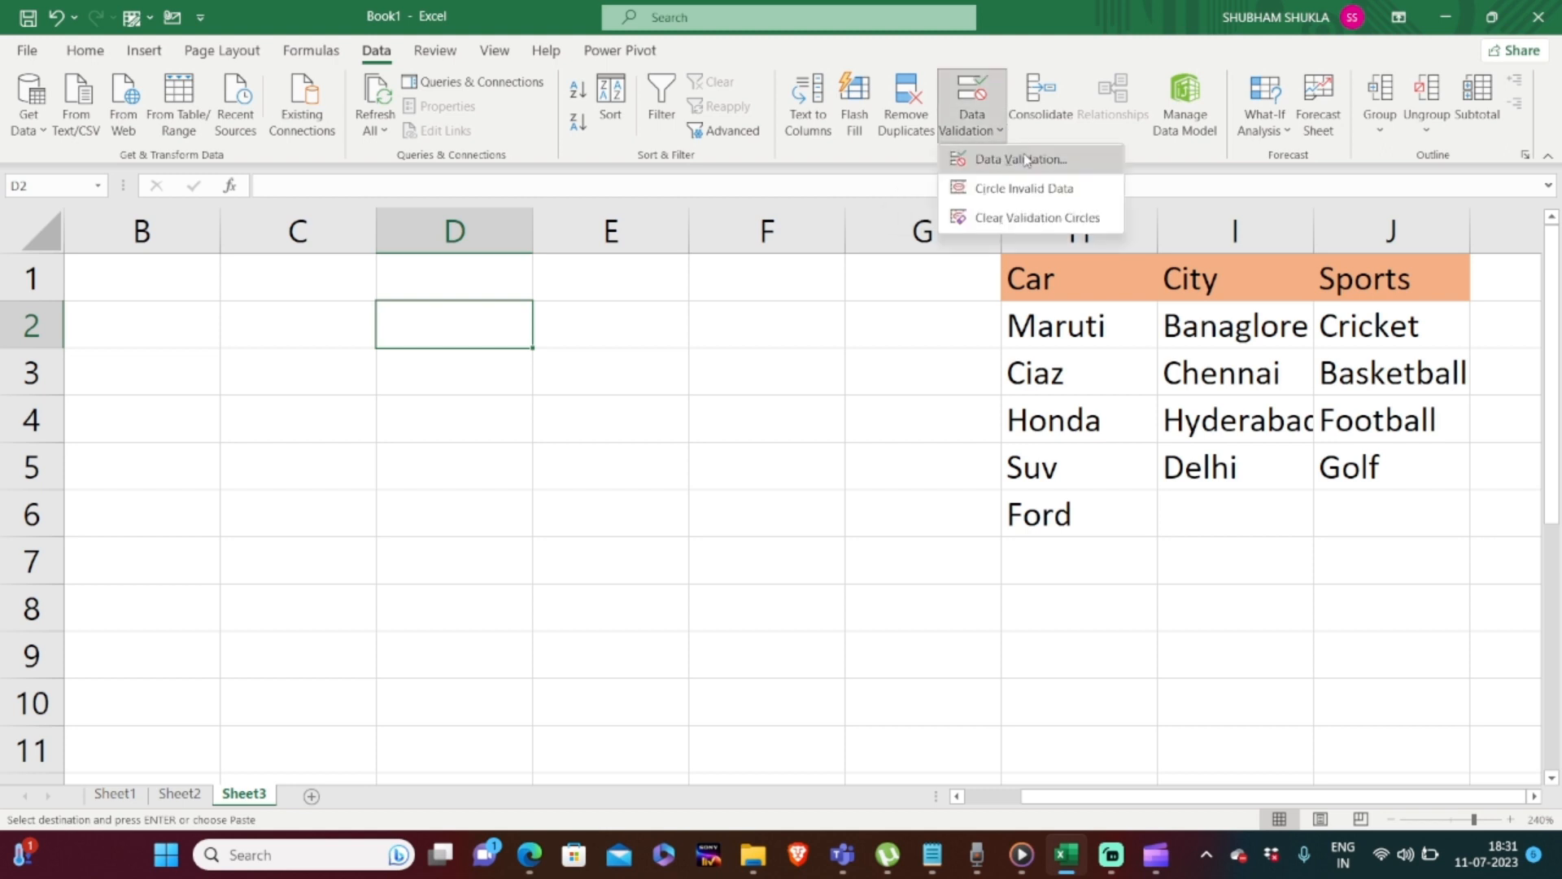
pyautogui.click(1027, 160)
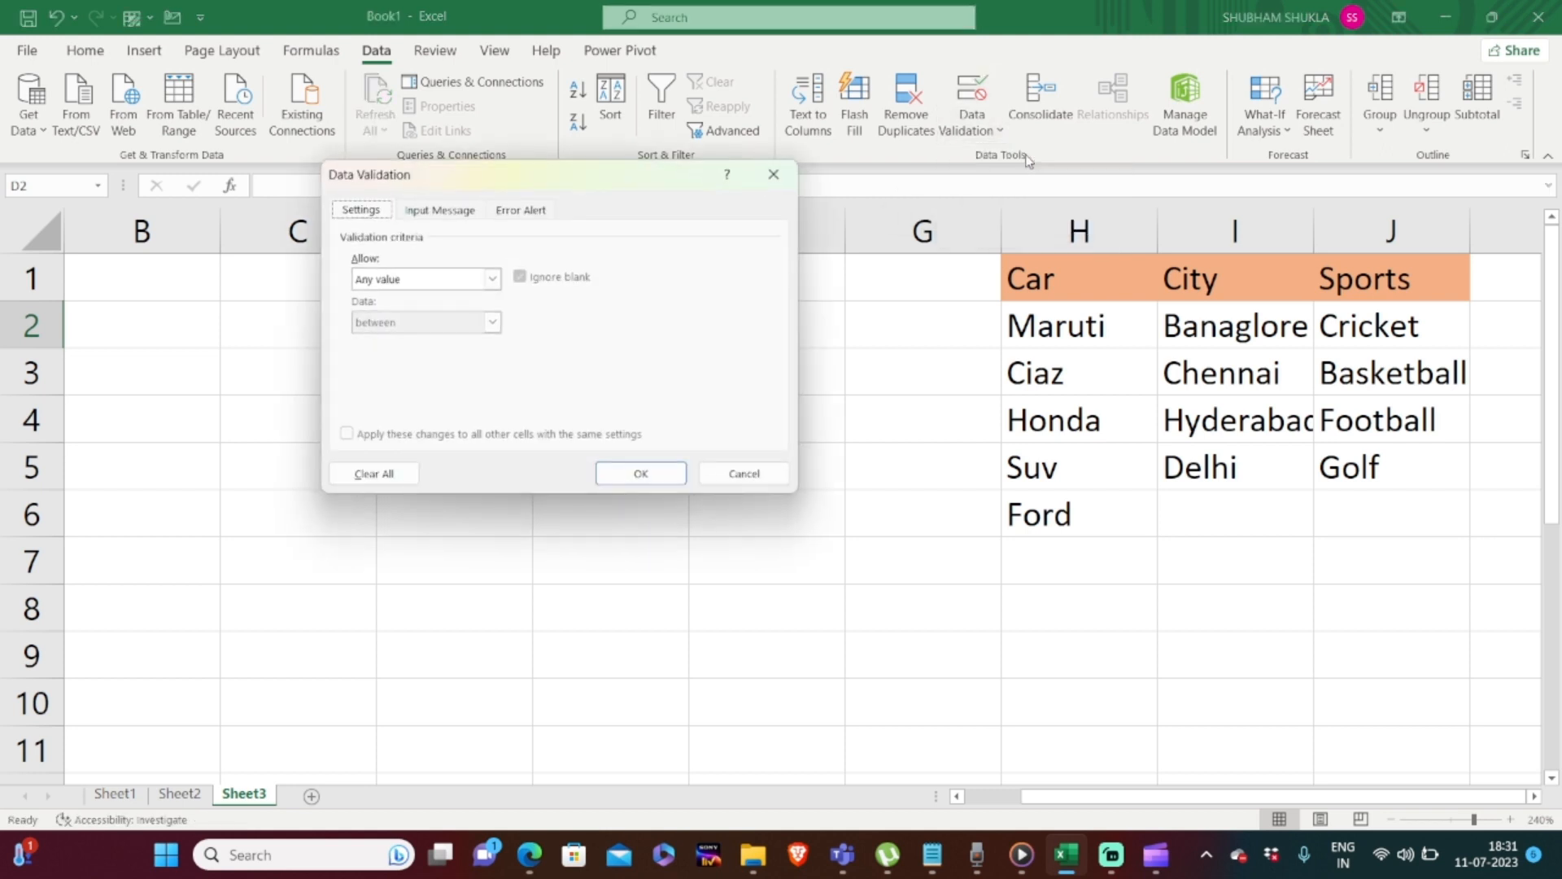
pyautogui.click(493, 279)
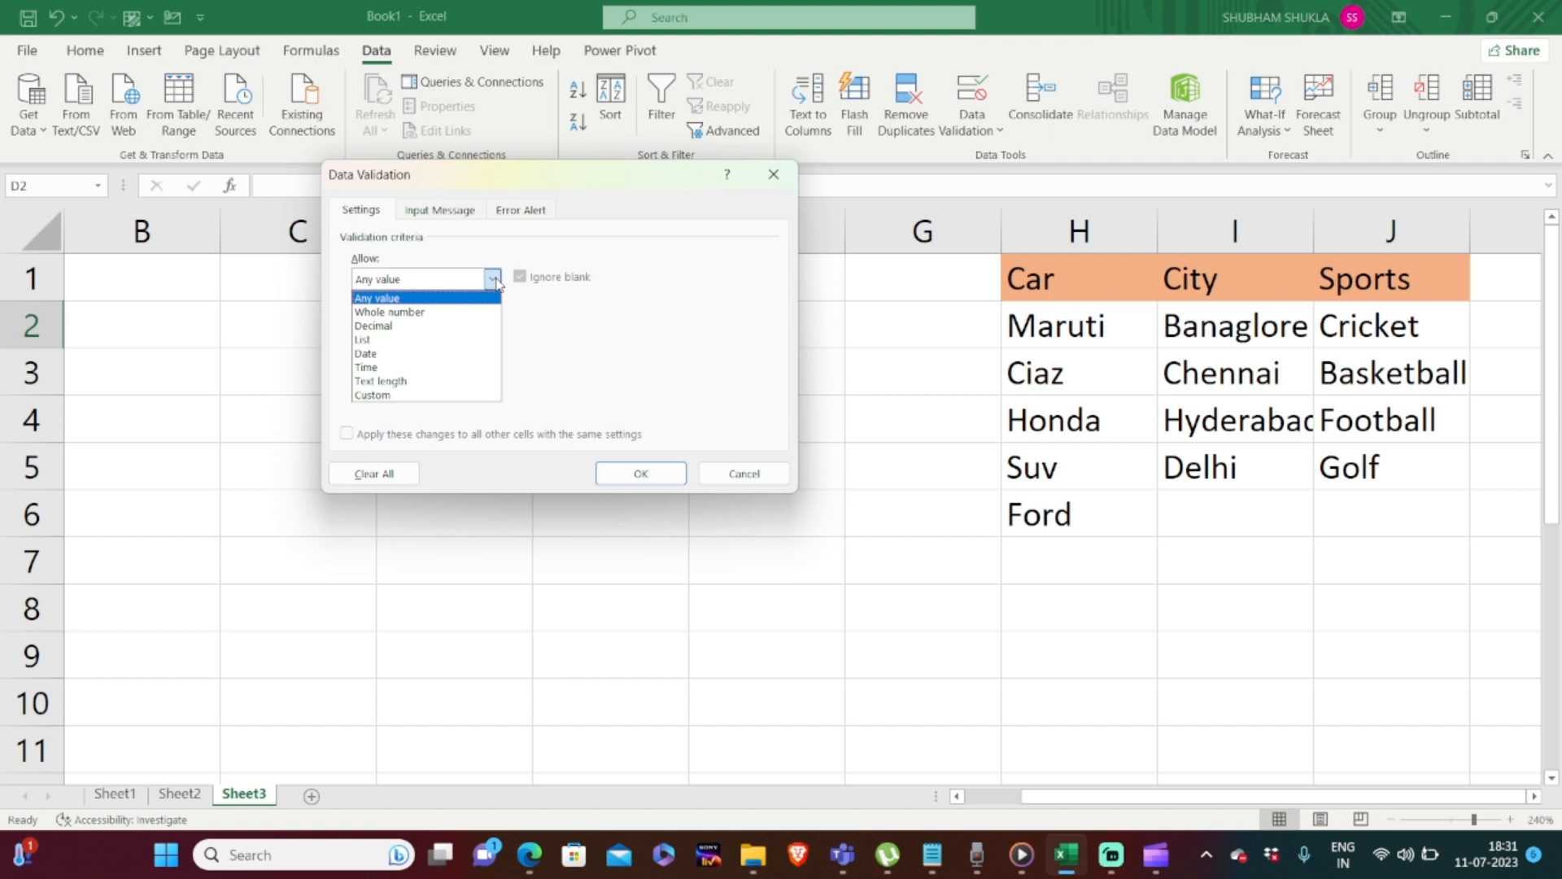
pyautogui.click(439, 339)
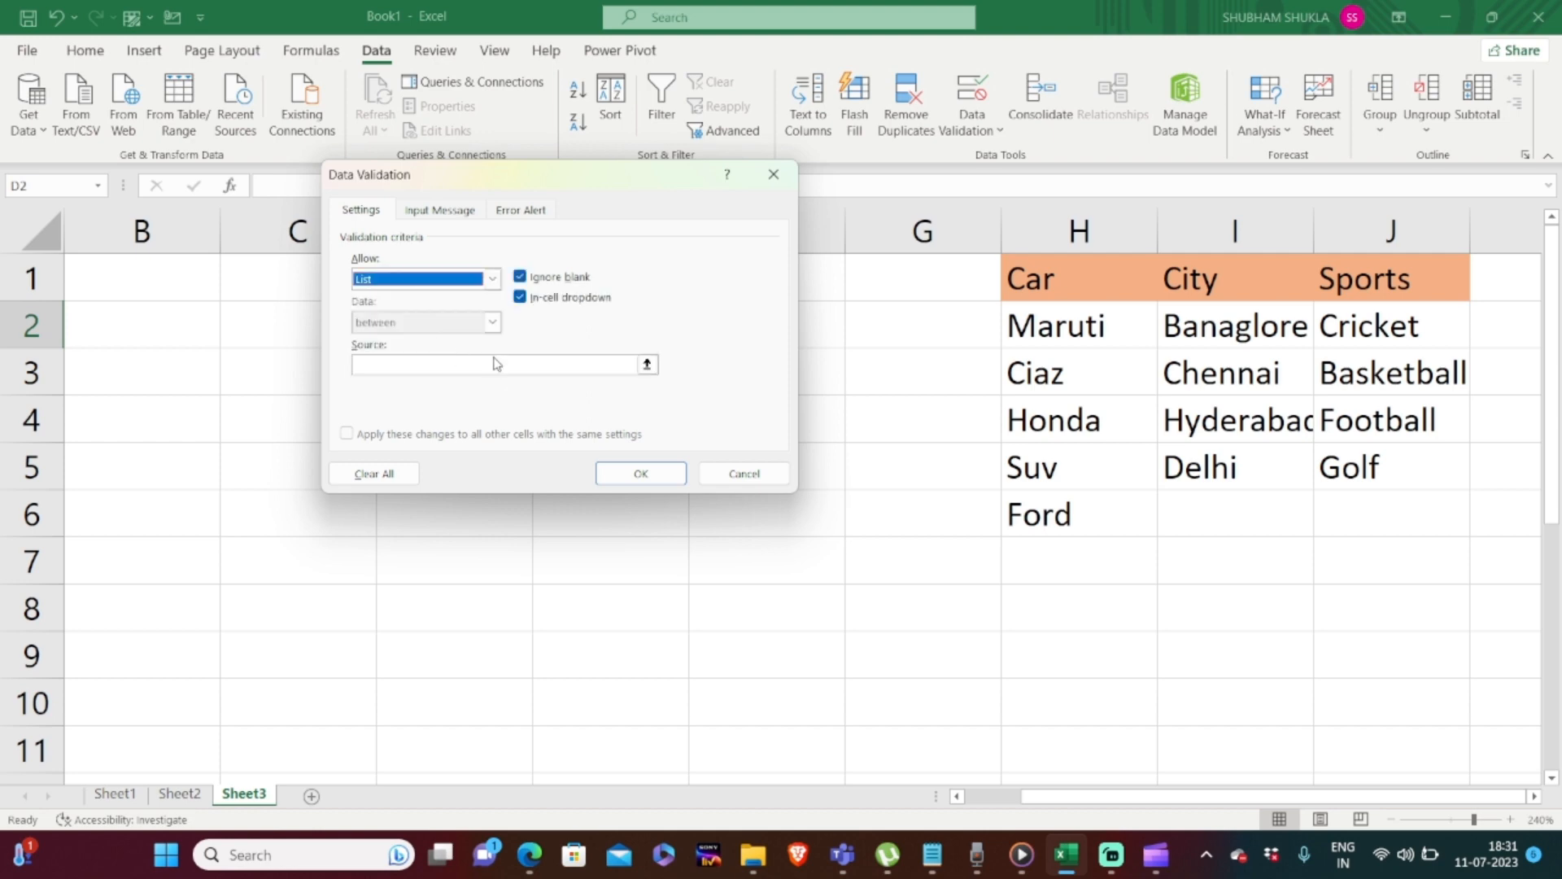
pyautogui.click(648, 365)
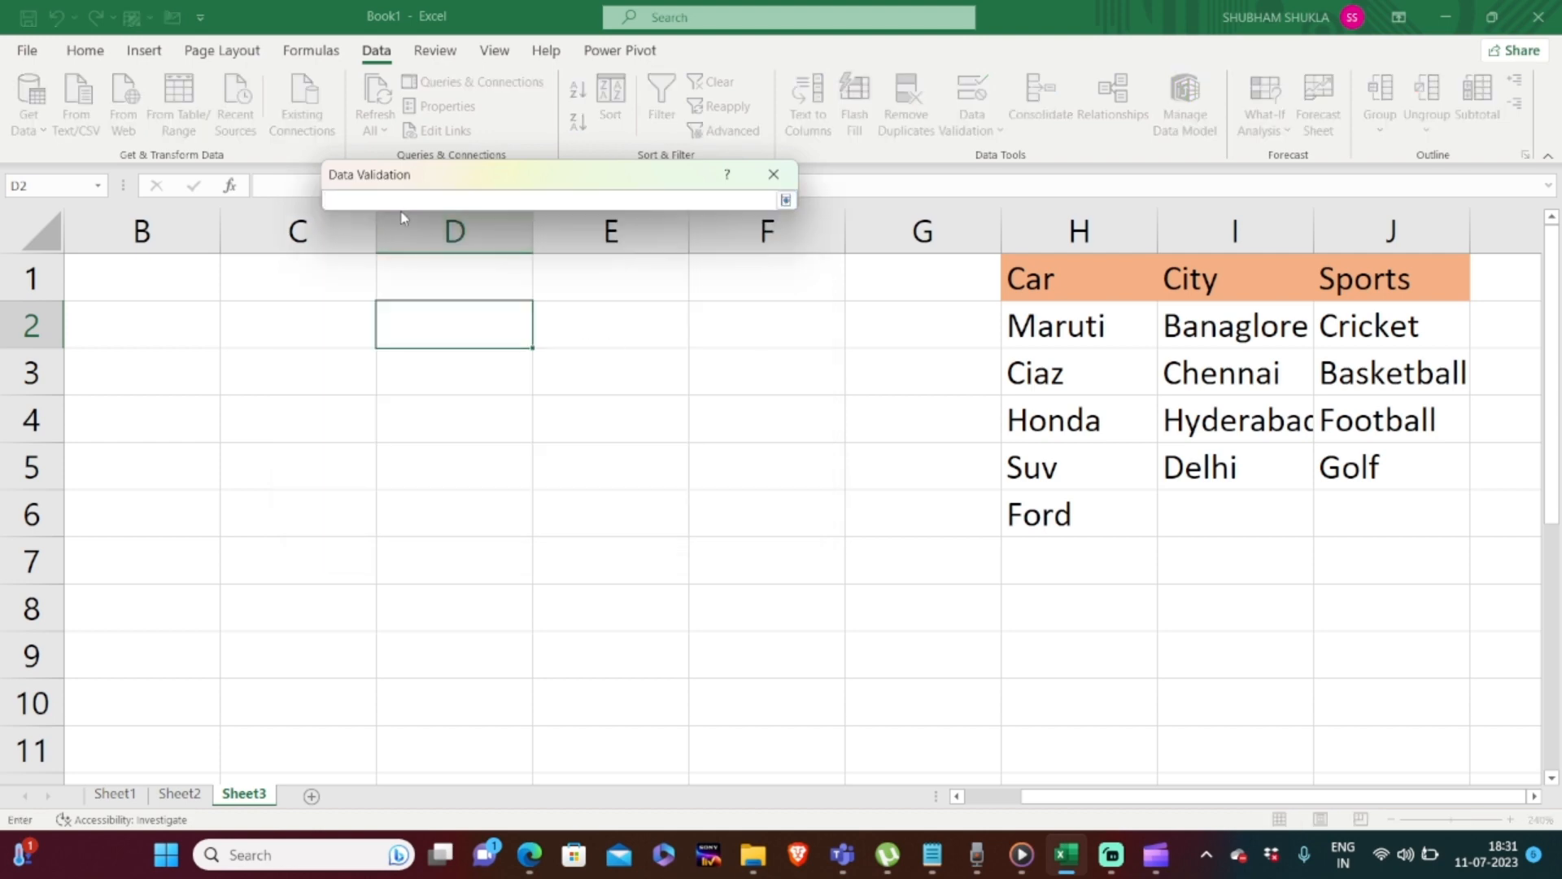
pyautogui.moveTo(1020, 275); pyautogui.dragTo(1332, 258)
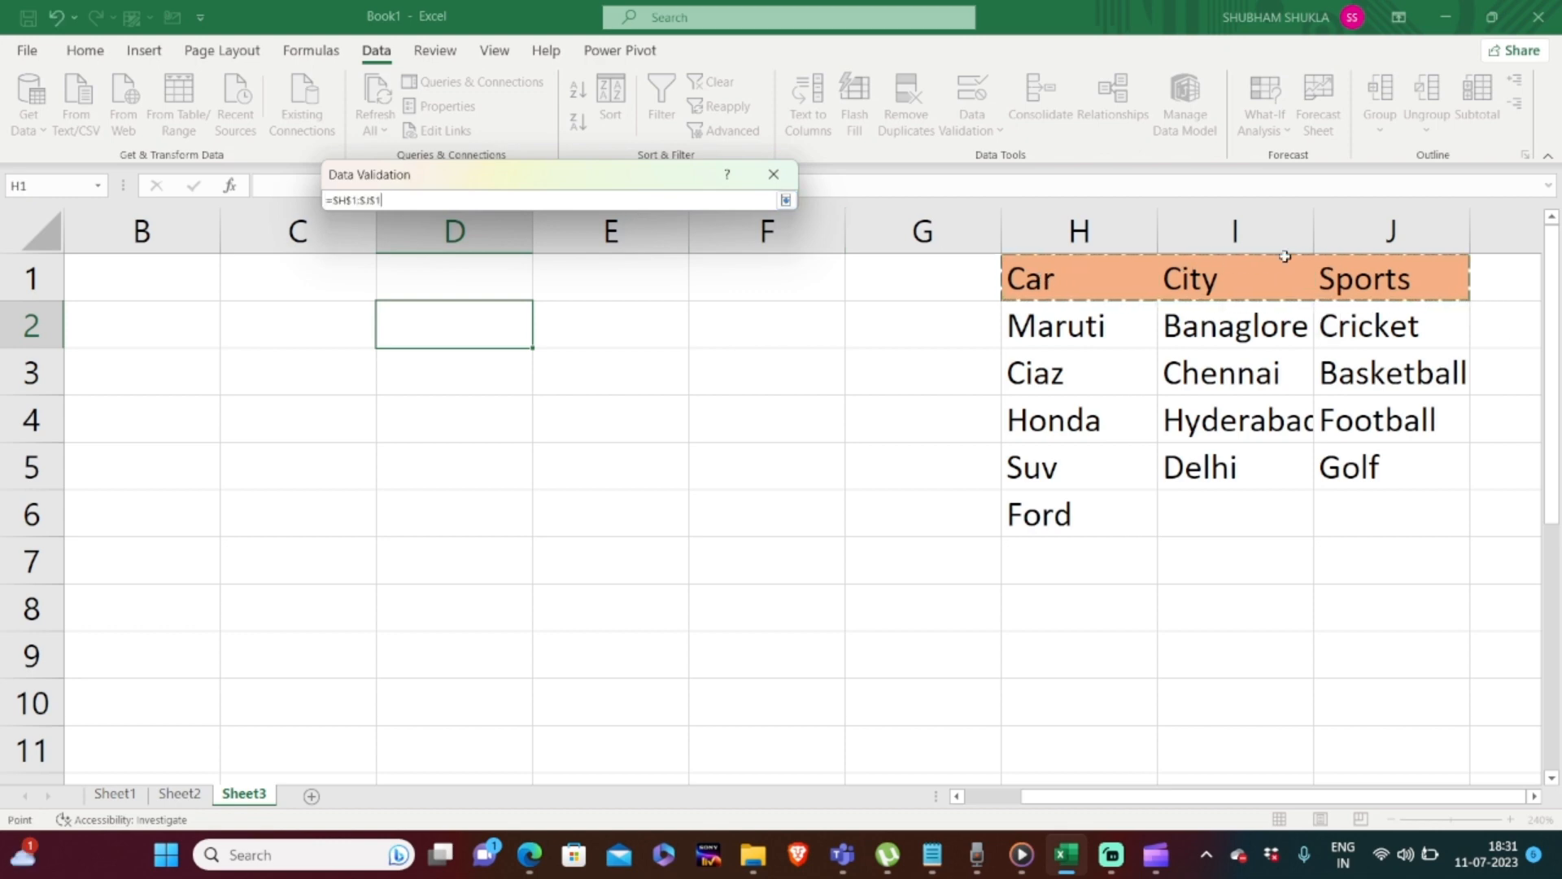
pyautogui.click(787, 200)
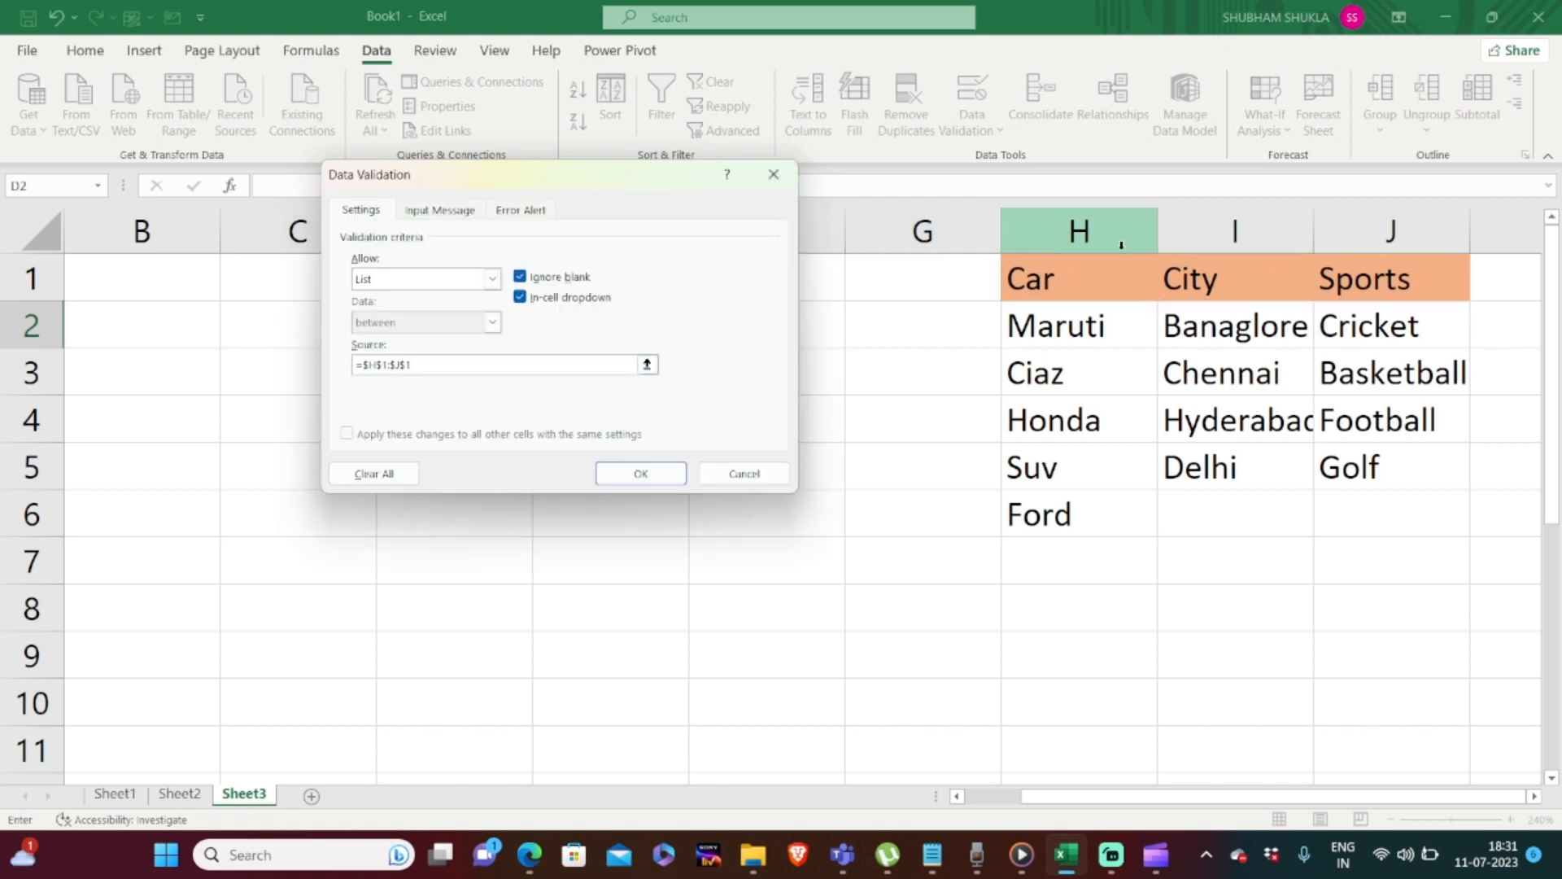
pyautogui.click(659, 474)
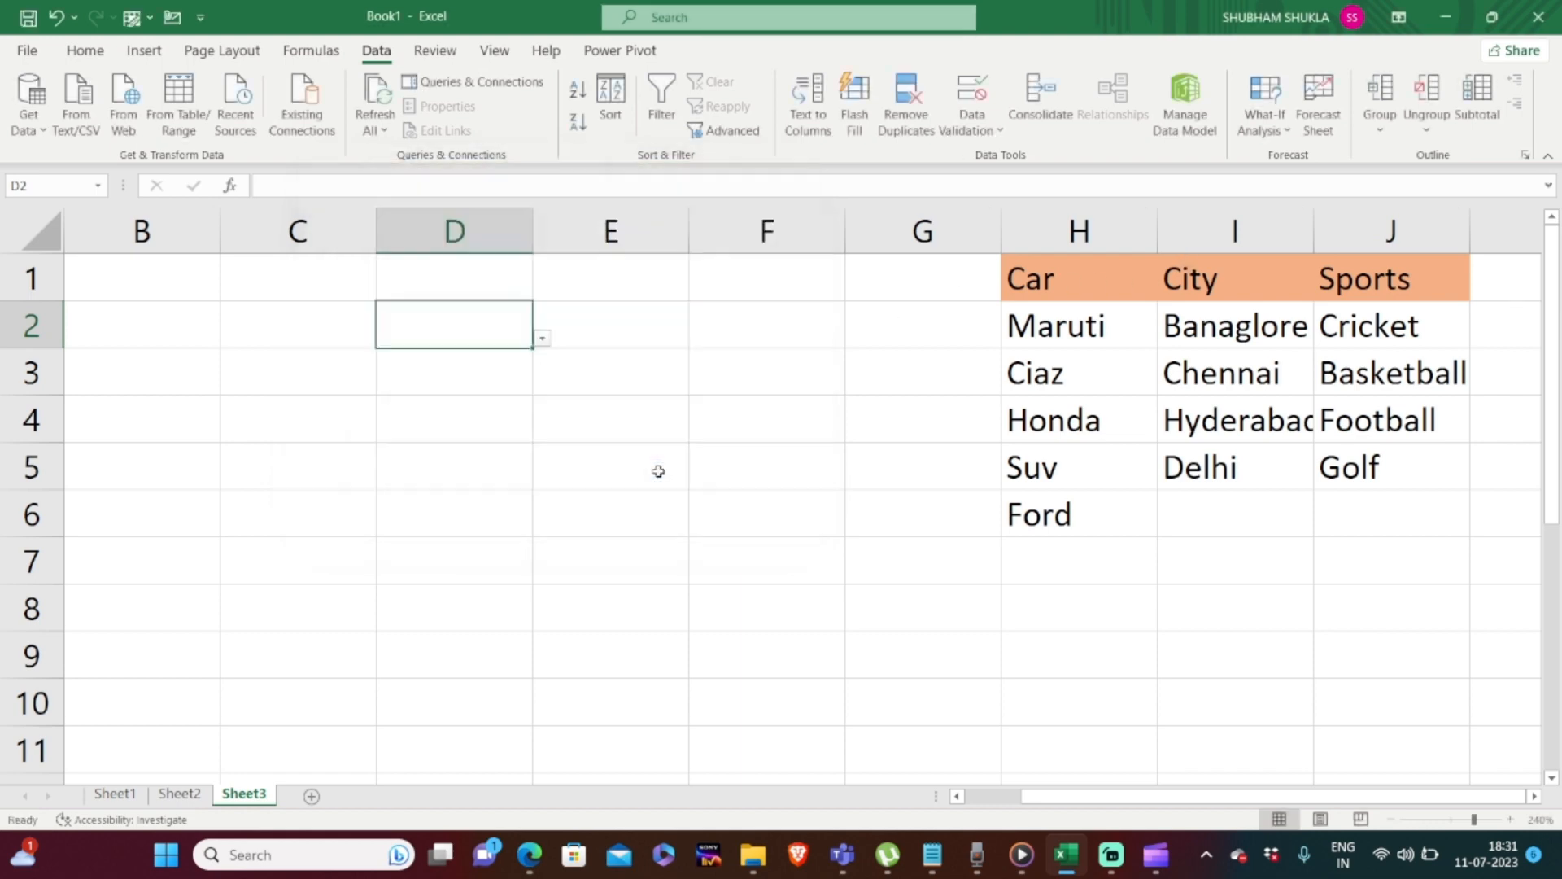
# Try out the drop-down in cell D2 by choosing Car and then City.
pyautogui.click(542, 342)
pyautogui.click(488, 372)
pyautogui.click(541, 339)
pyautogui.click(498, 397)
pyautogui.click(541, 341)
pyautogui.click(609, 329)
pyautogui.click(606, 322)
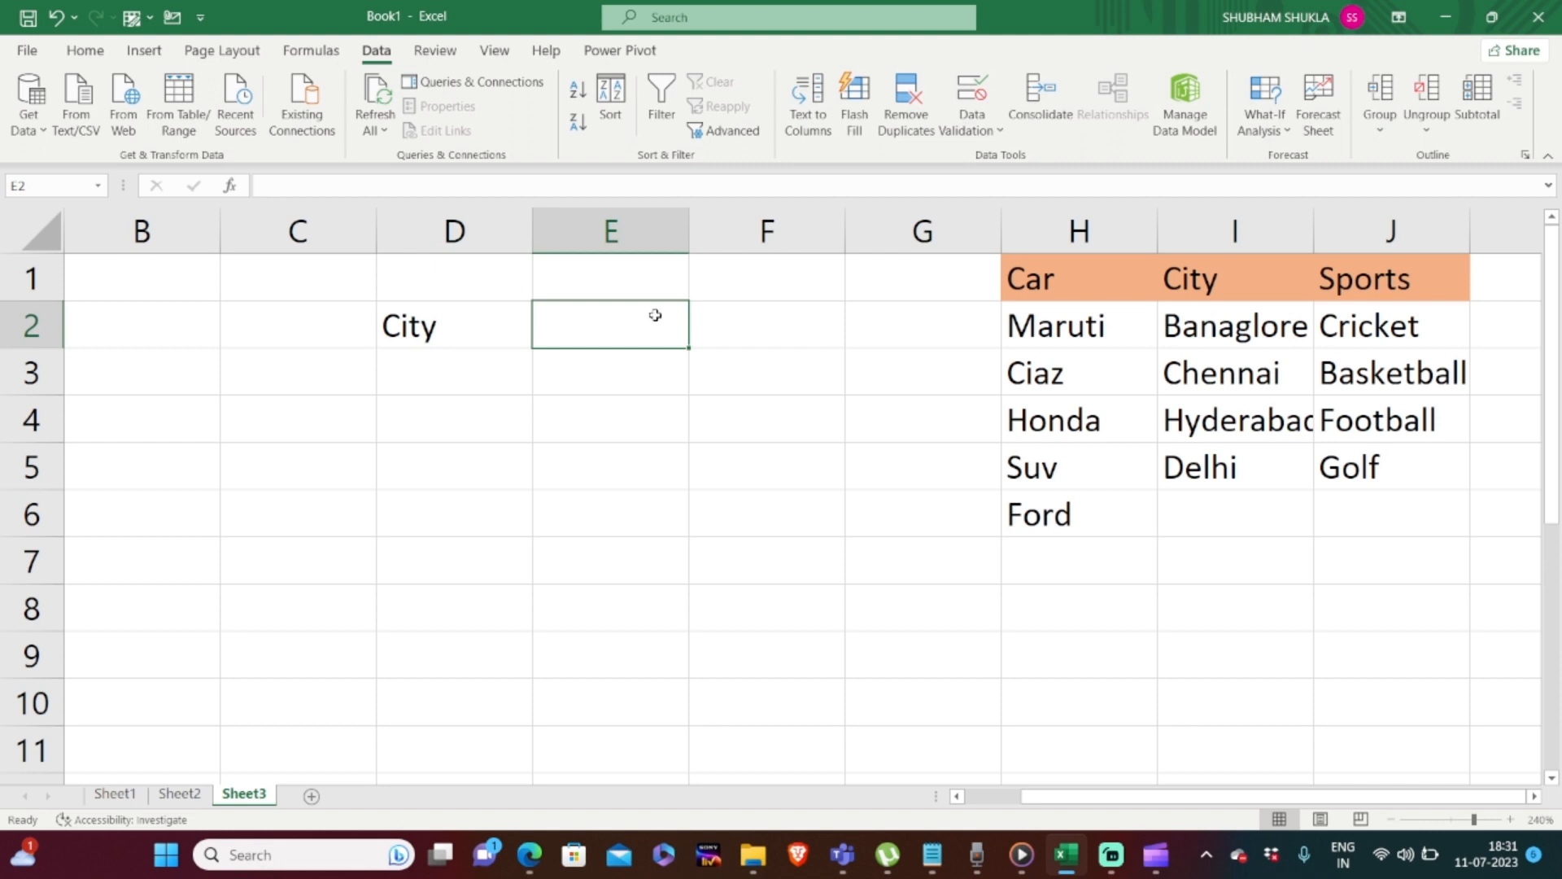
pyautogui.click(498, 333)
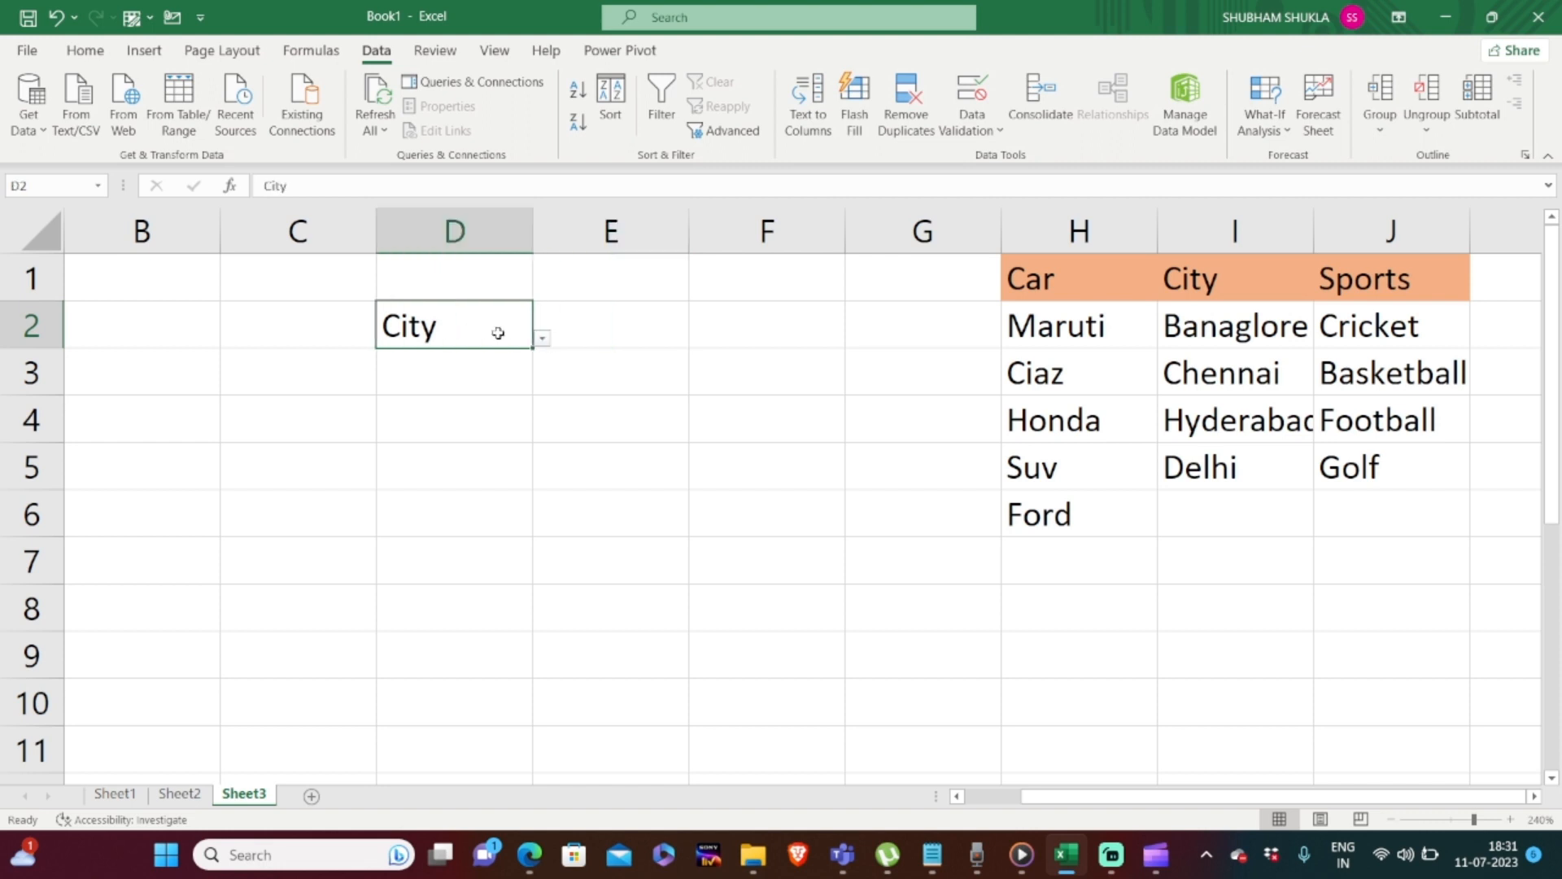
pyautogui.click(602, 321)
pyautogui.moveTo(1043, 308); pyautogui.dragTo(1039, 519)
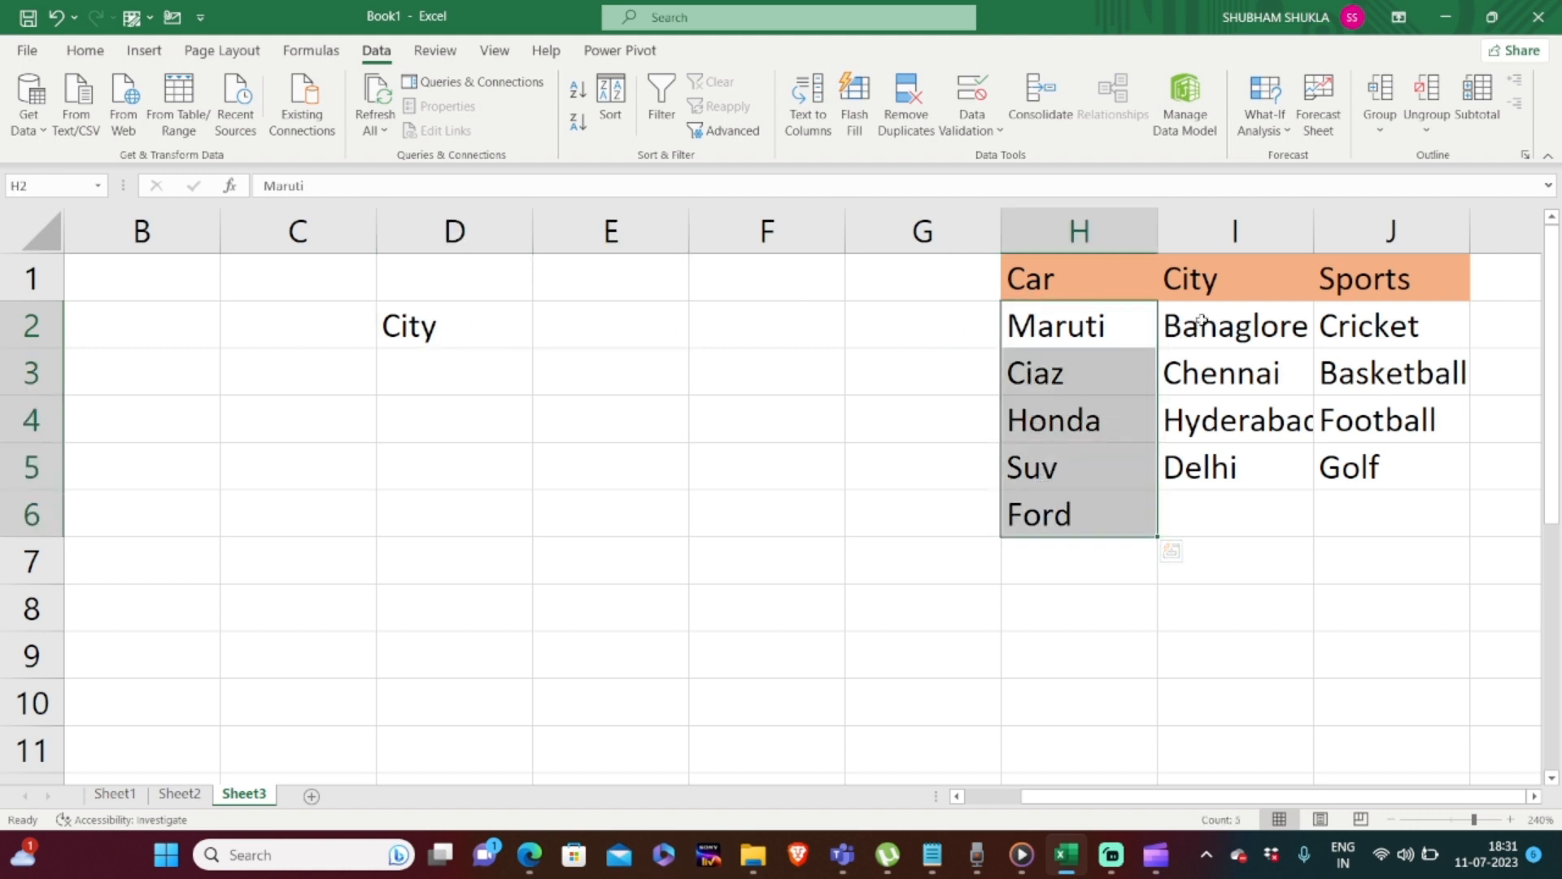
pyautogui.moveTo(1196, 319); pyautogui.dragTo(1201, 452)
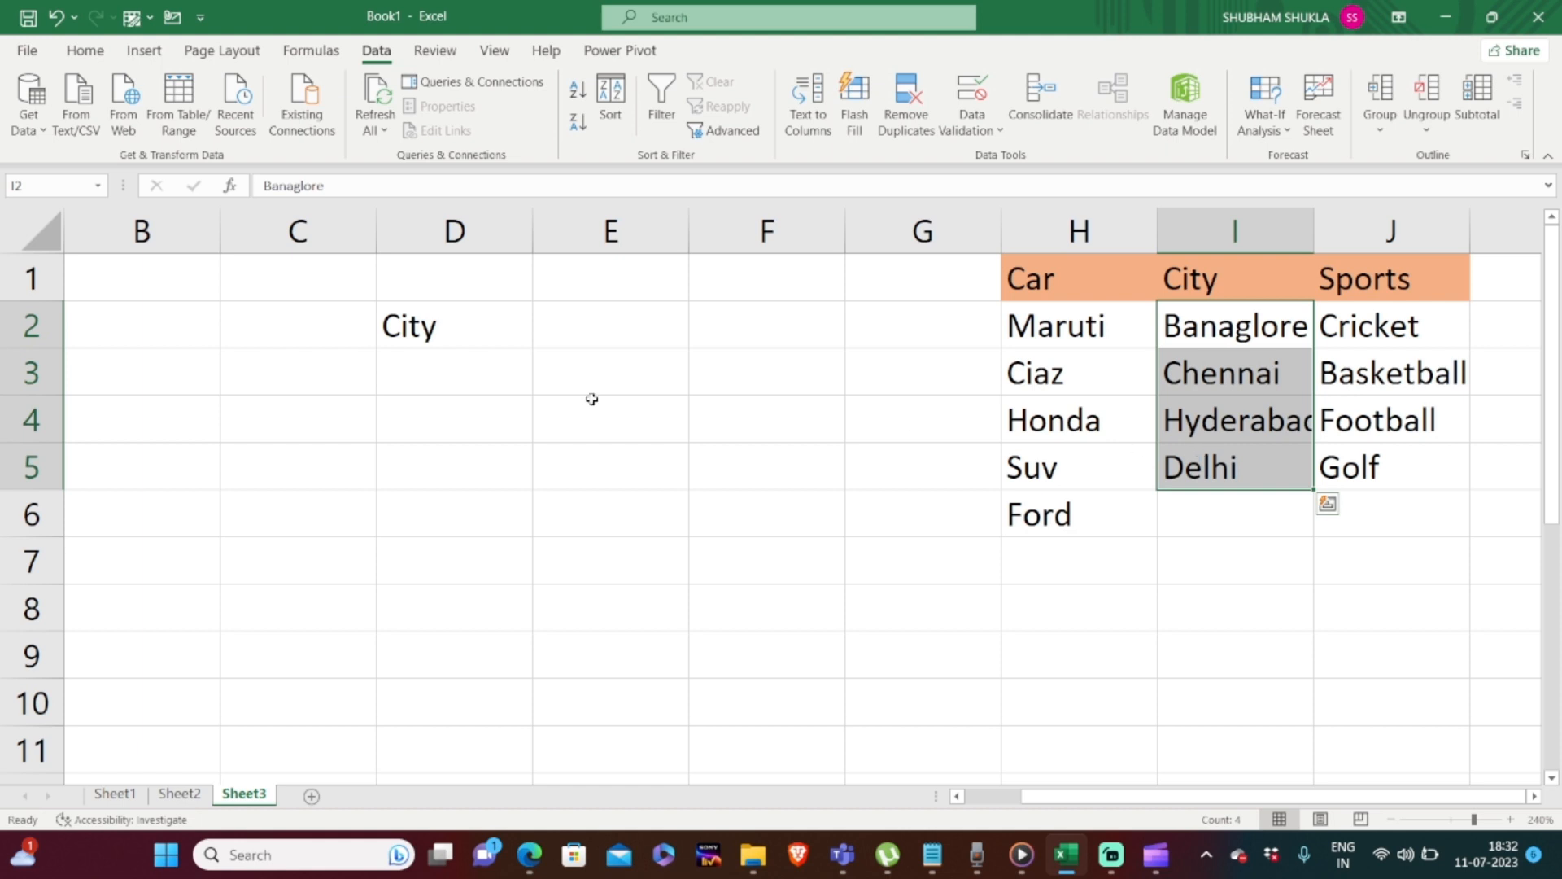
# Choose Car from the drop-down list in cell D2.
pyautogui.click(463, 330)
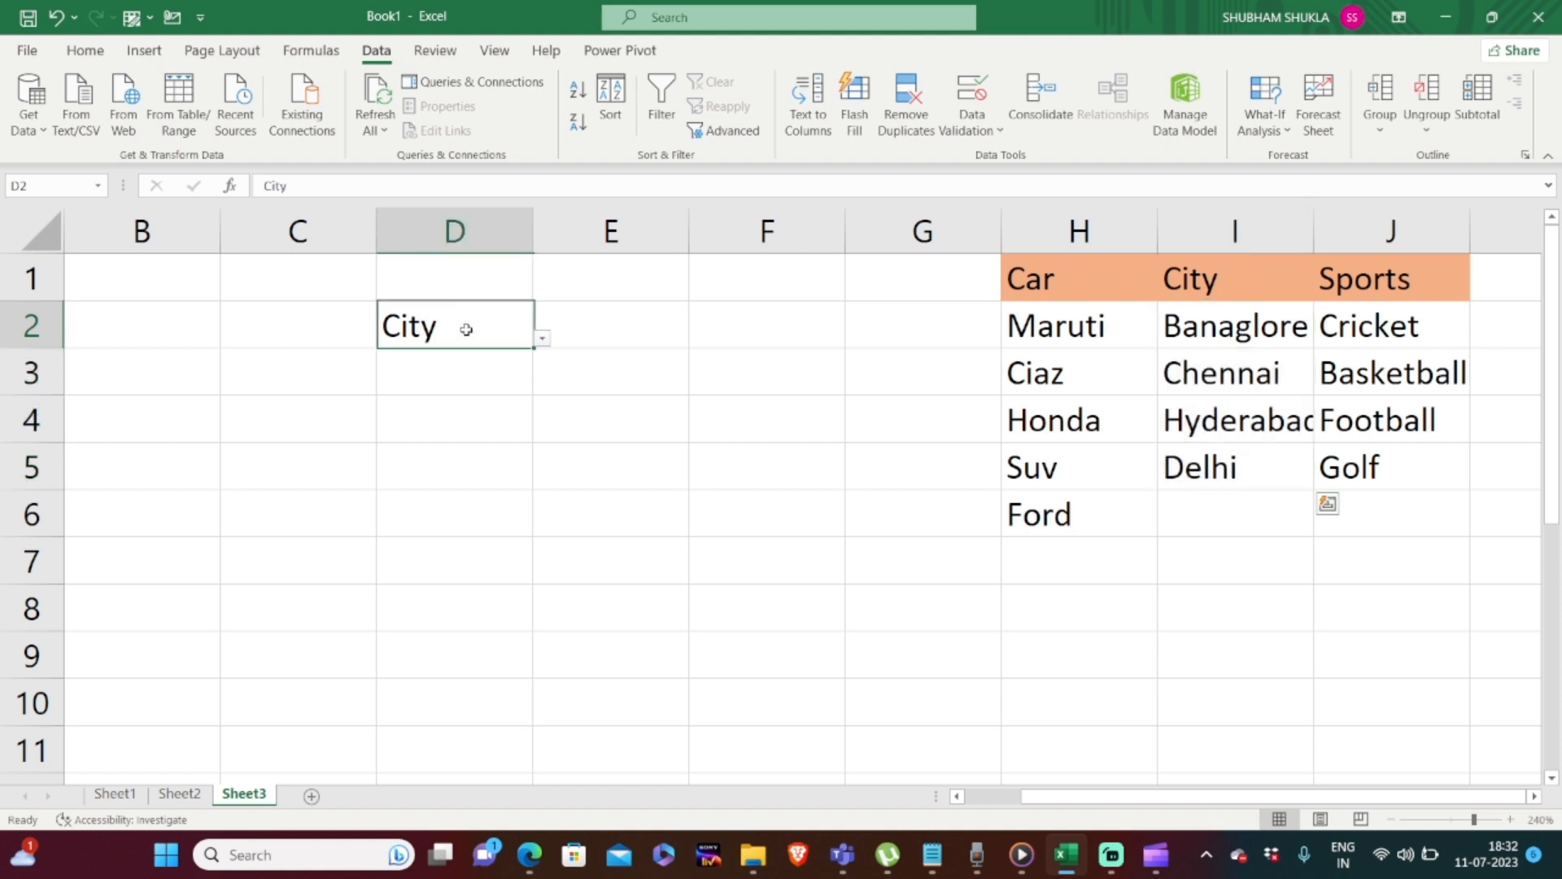
pyautogui.click(542, 338)
pyautogui.click(485, 374)
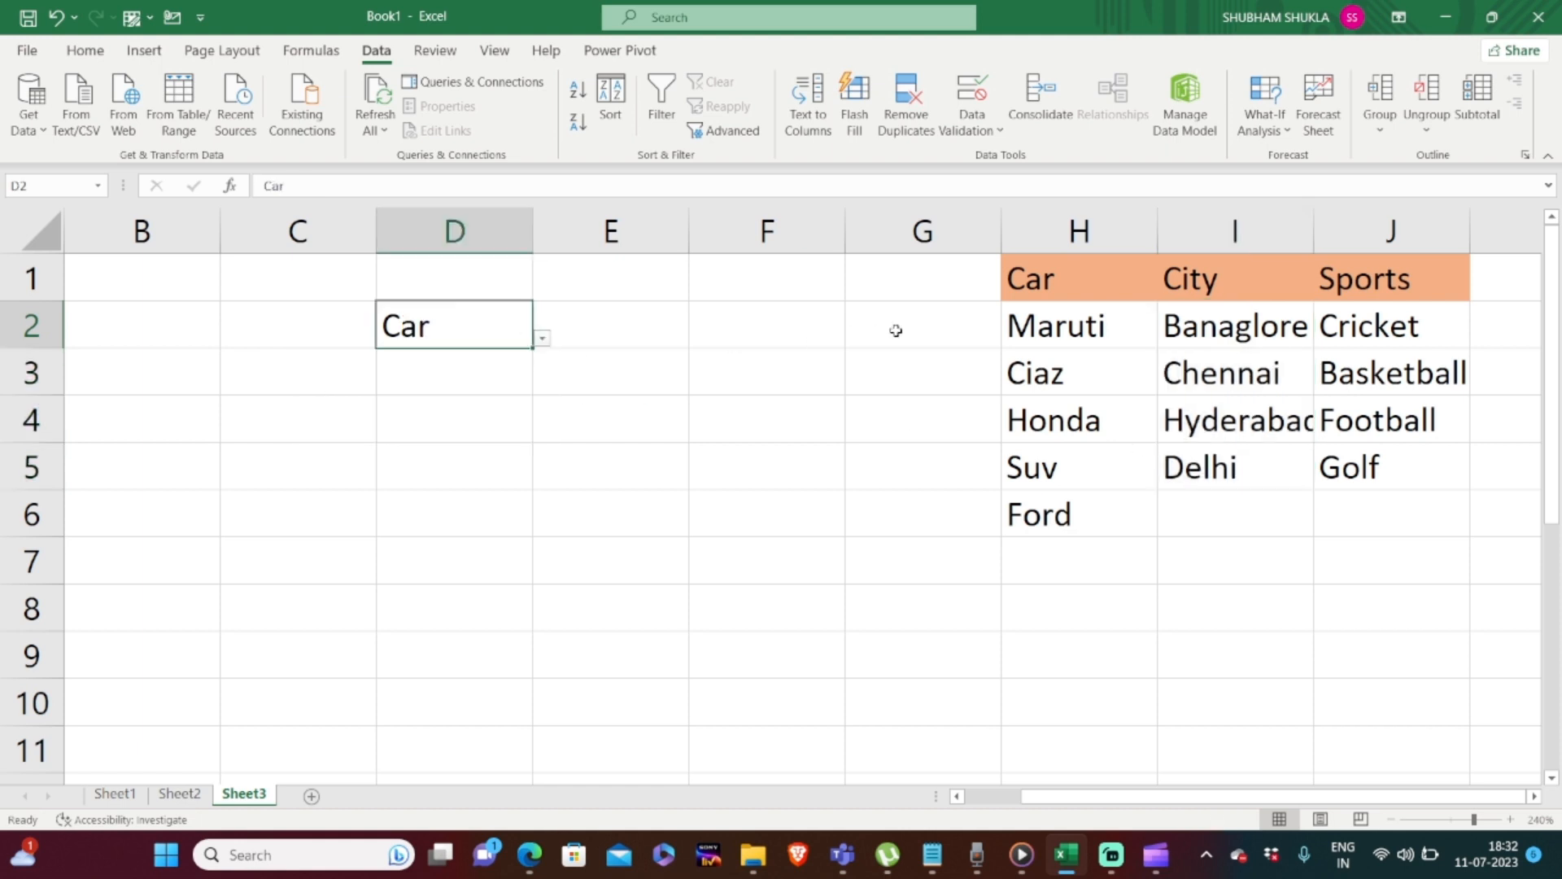
pyautogui.moveTo(1027, 322); pyautogui.dragTo(1038, 514)
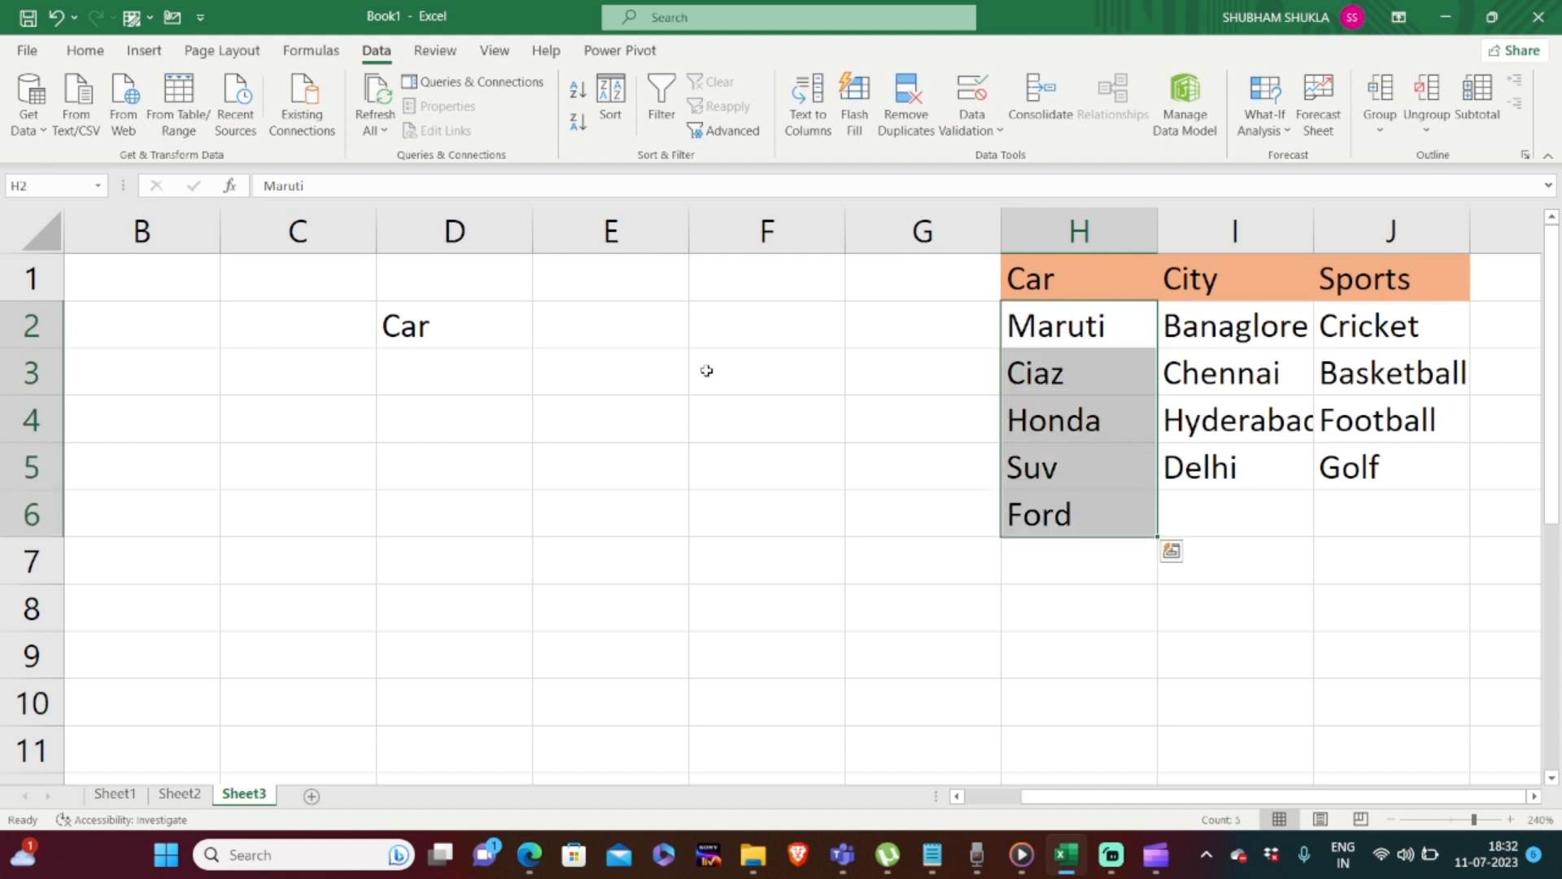
pyautogui.click(577, 331)
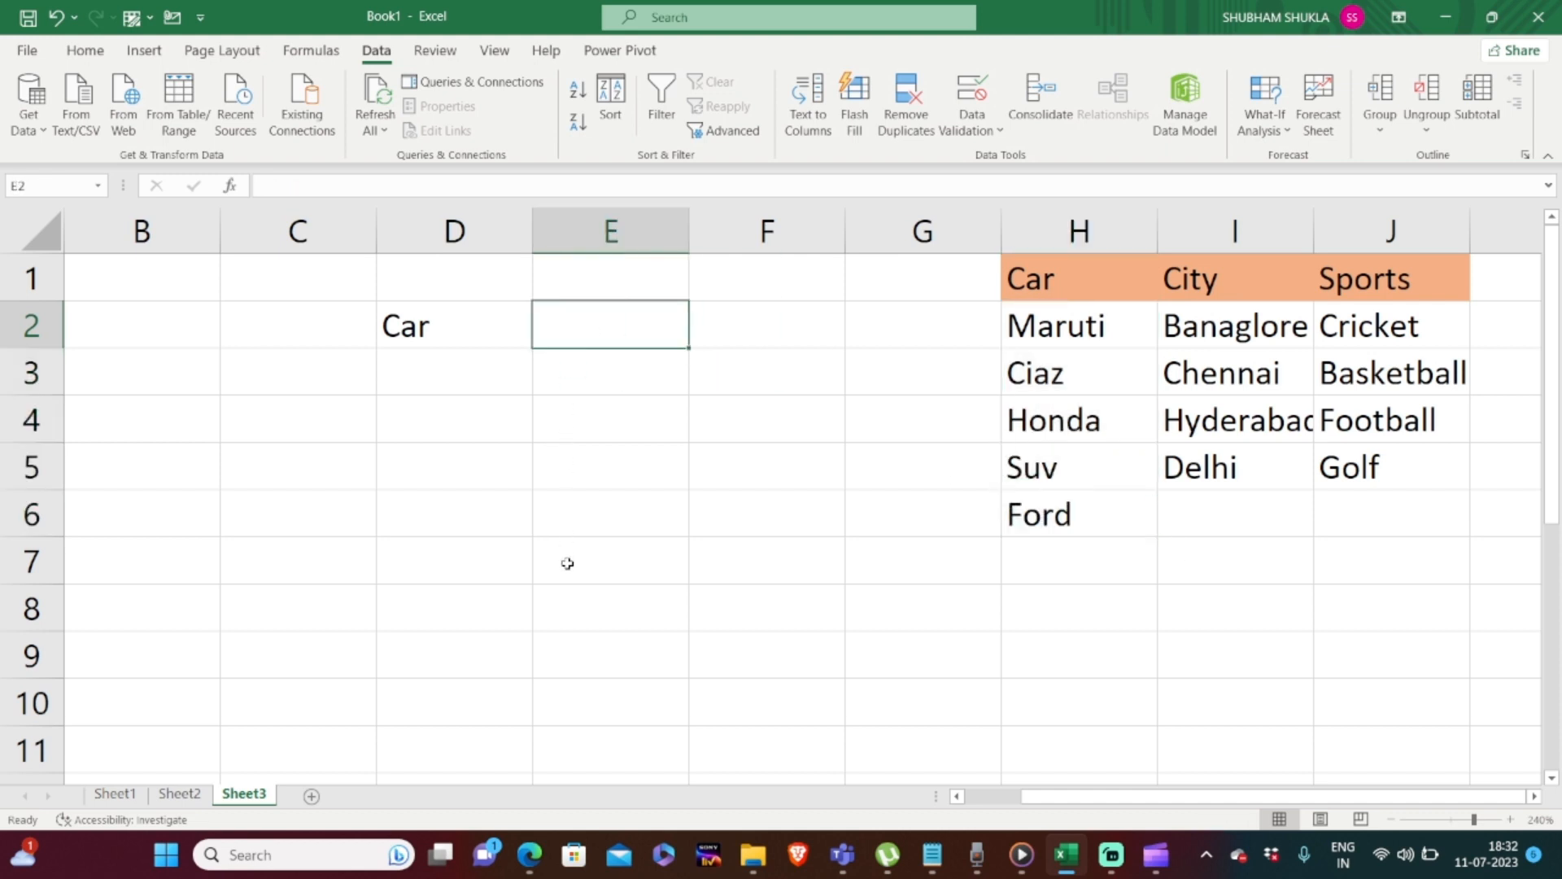
pyautogui.click(649, 661)
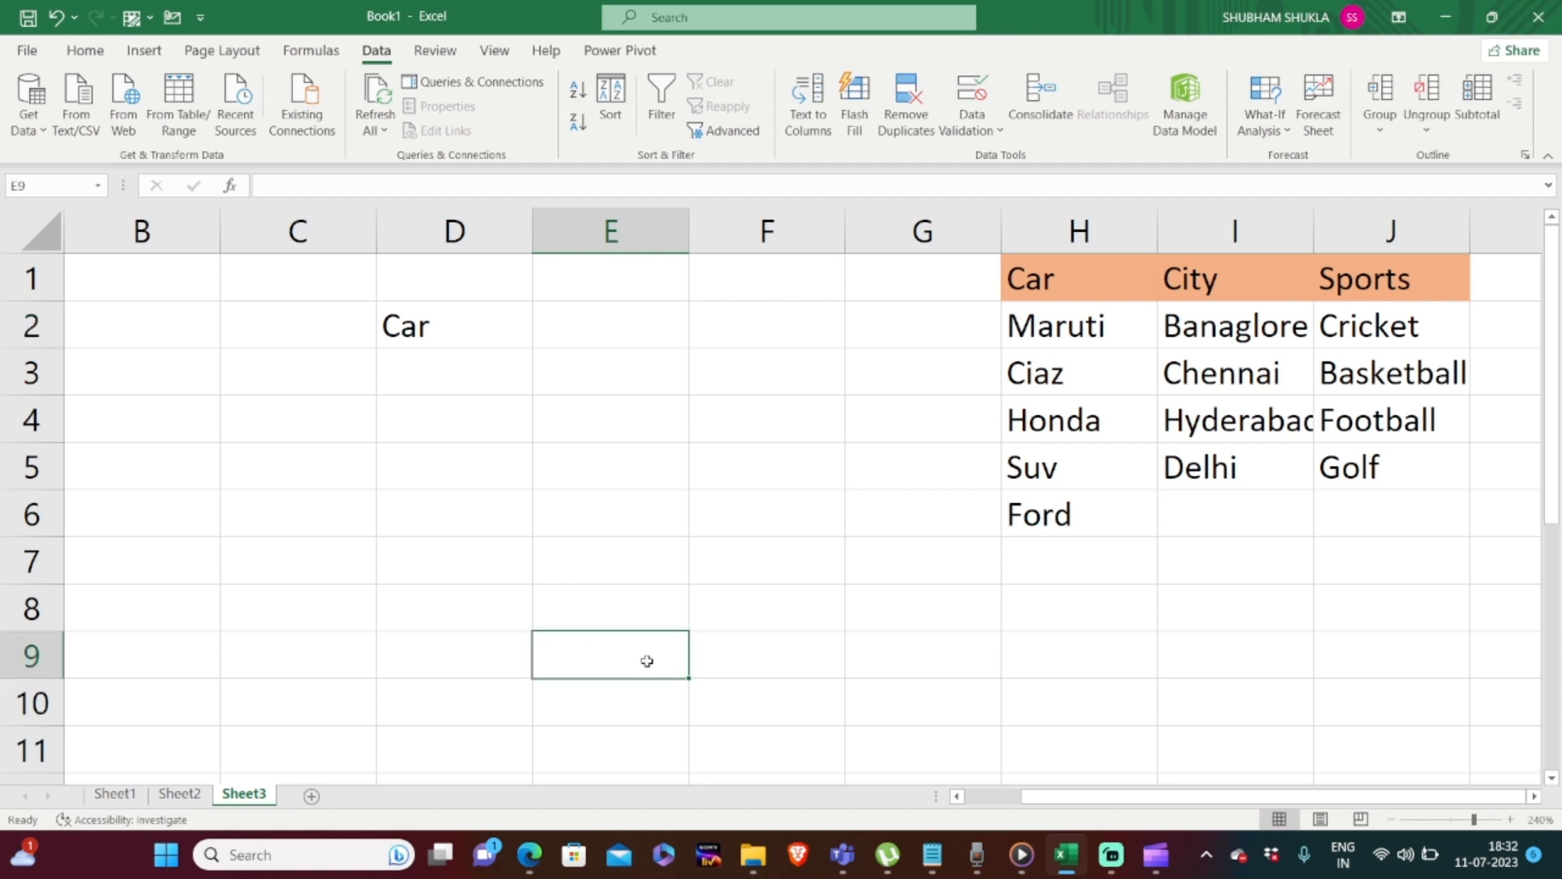
# Begin a formula in cell G8 that returns the car list when D2 is Car: =IF($D$2="Car",$H$2:$H$6.
pyautogui.click(967, 608)
pyautogui.write('=if')
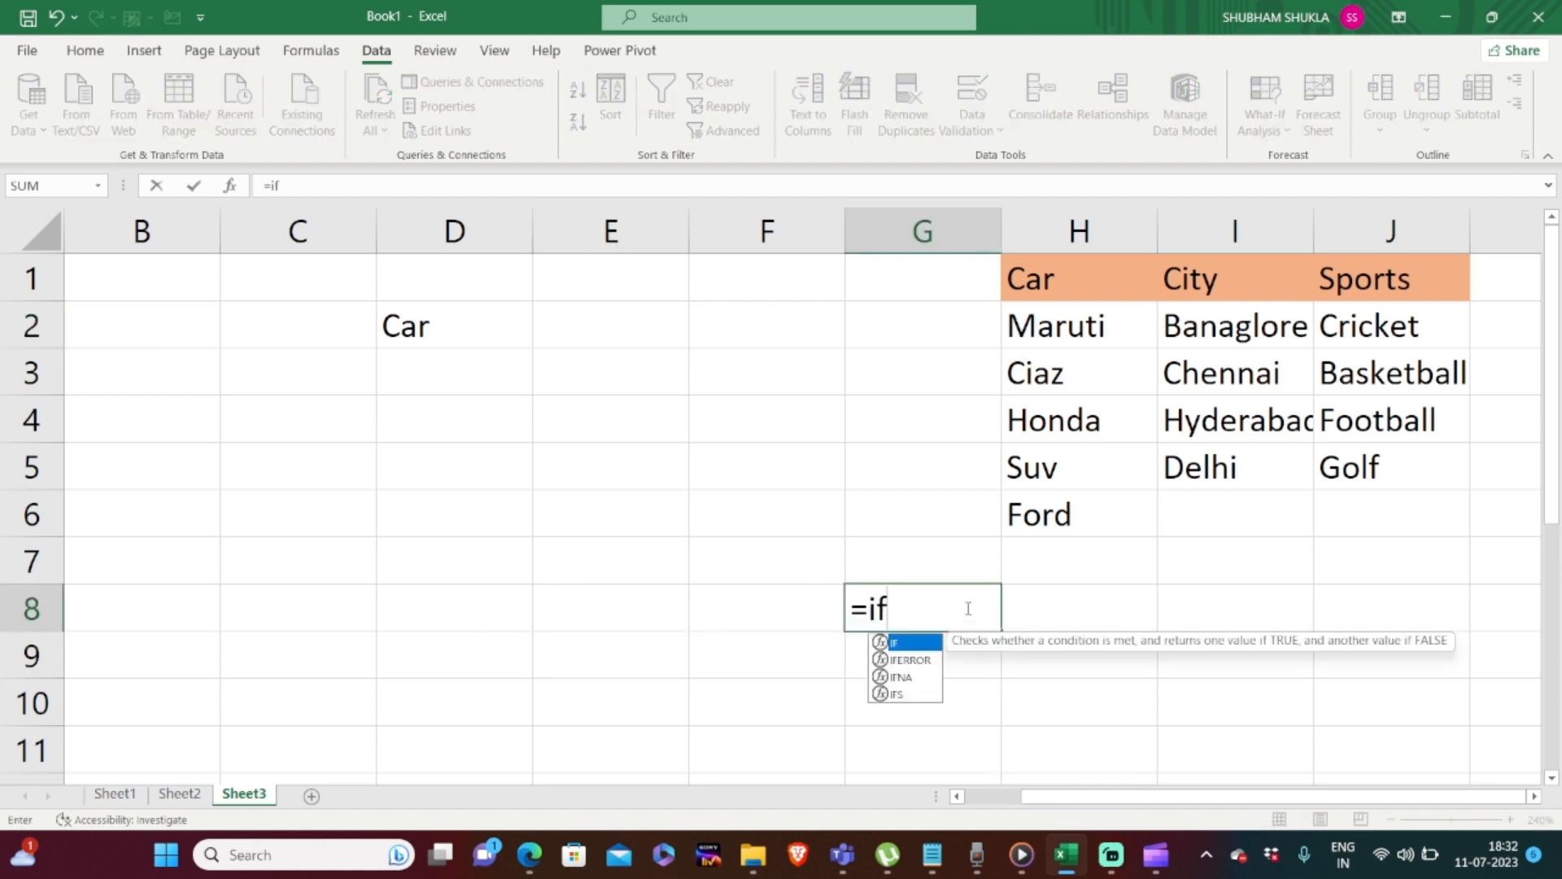
pyautogui.press('Tab')
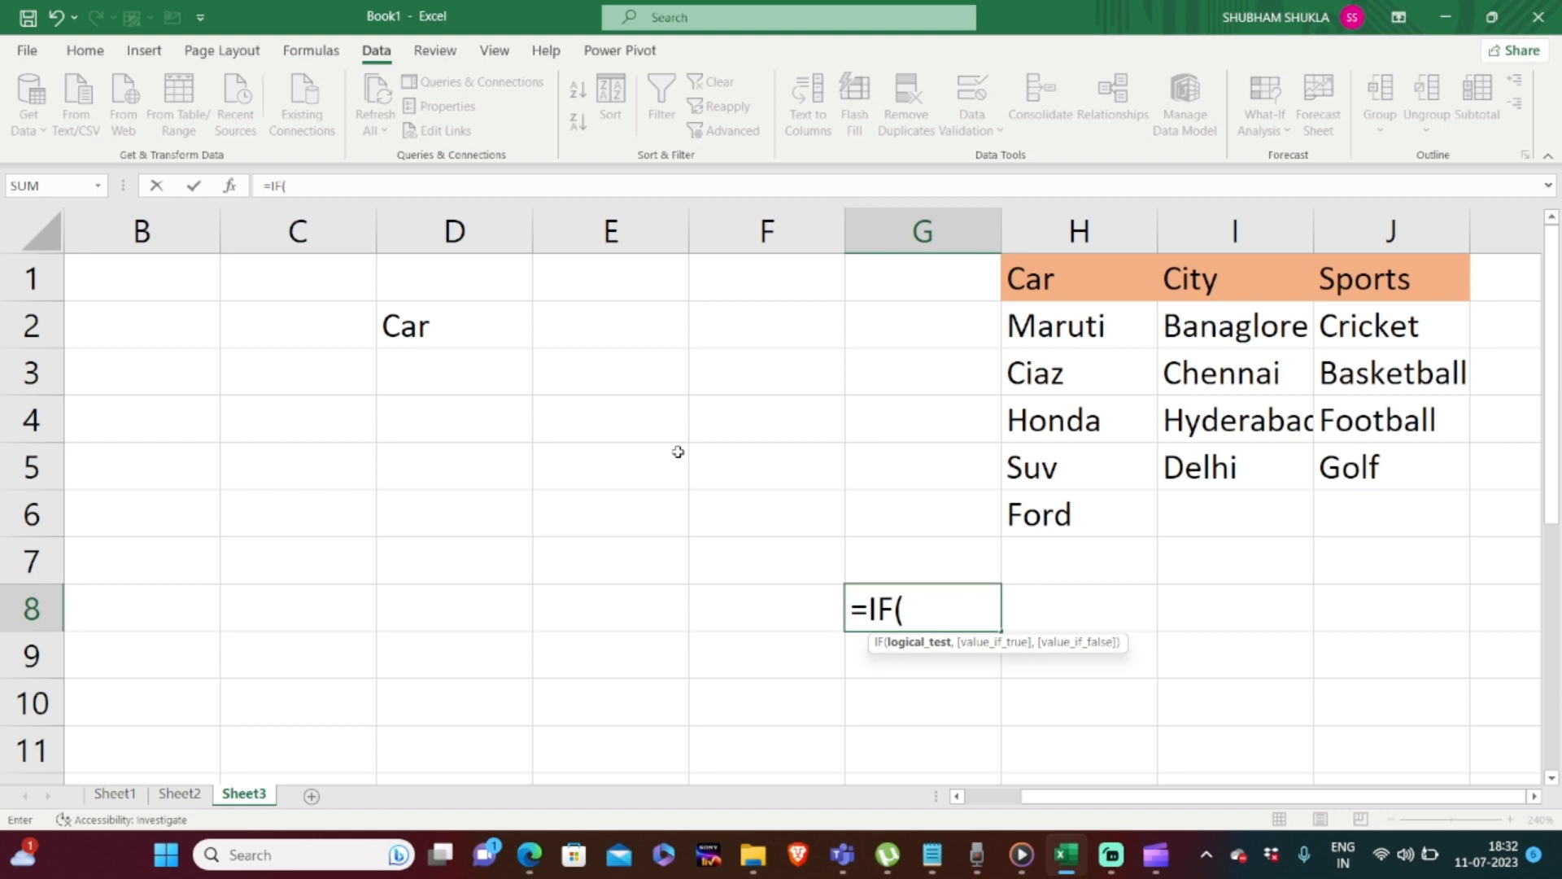
pyautogui.click(473, 331)
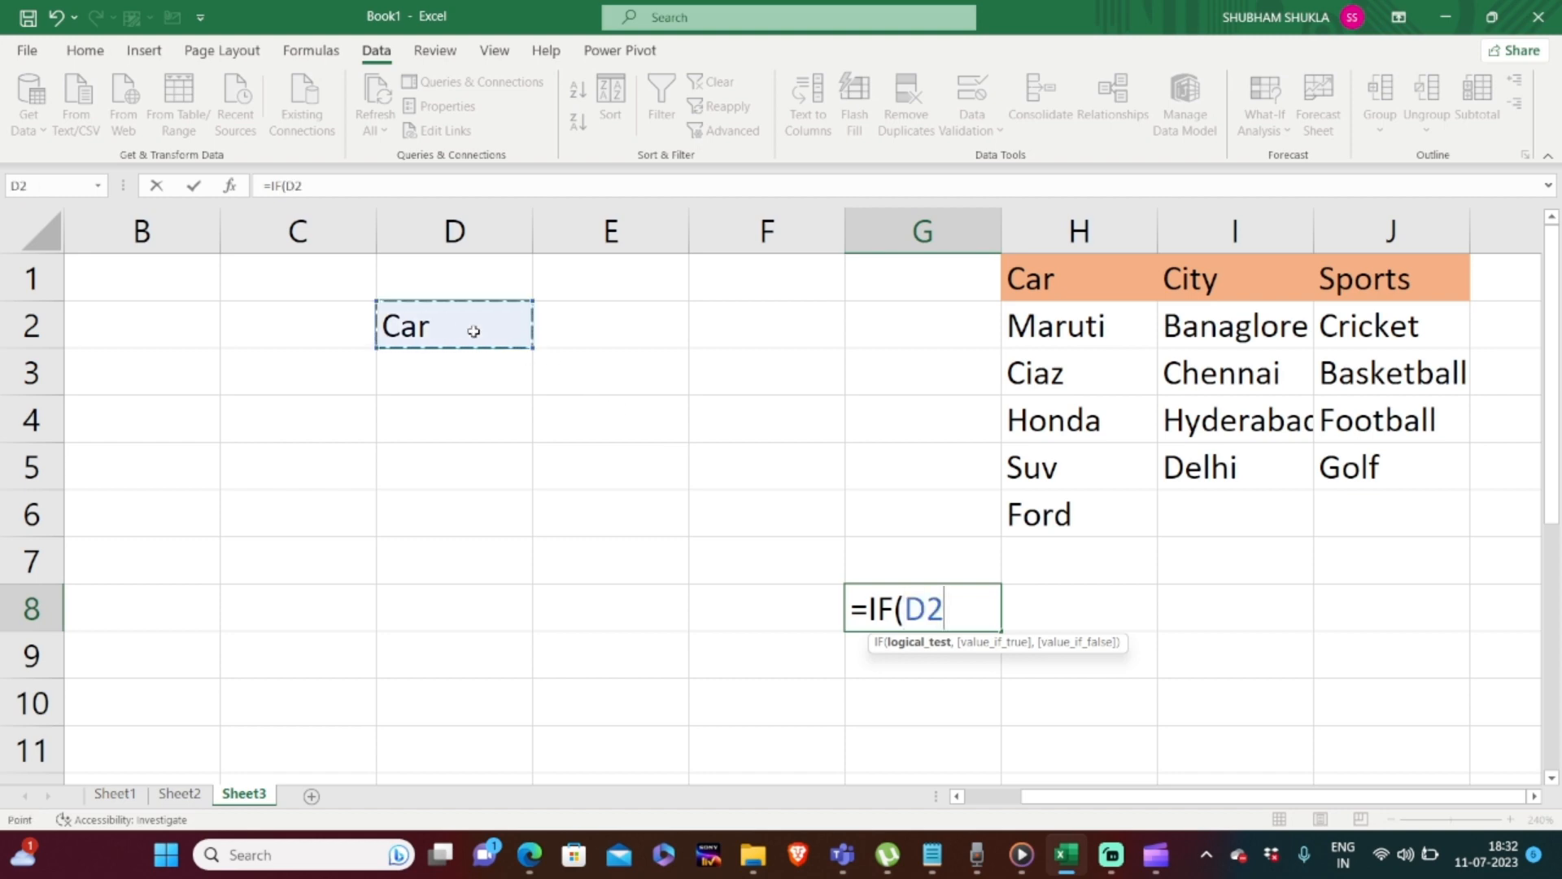
pyautogui.press('XF86MonBrightnessUp')
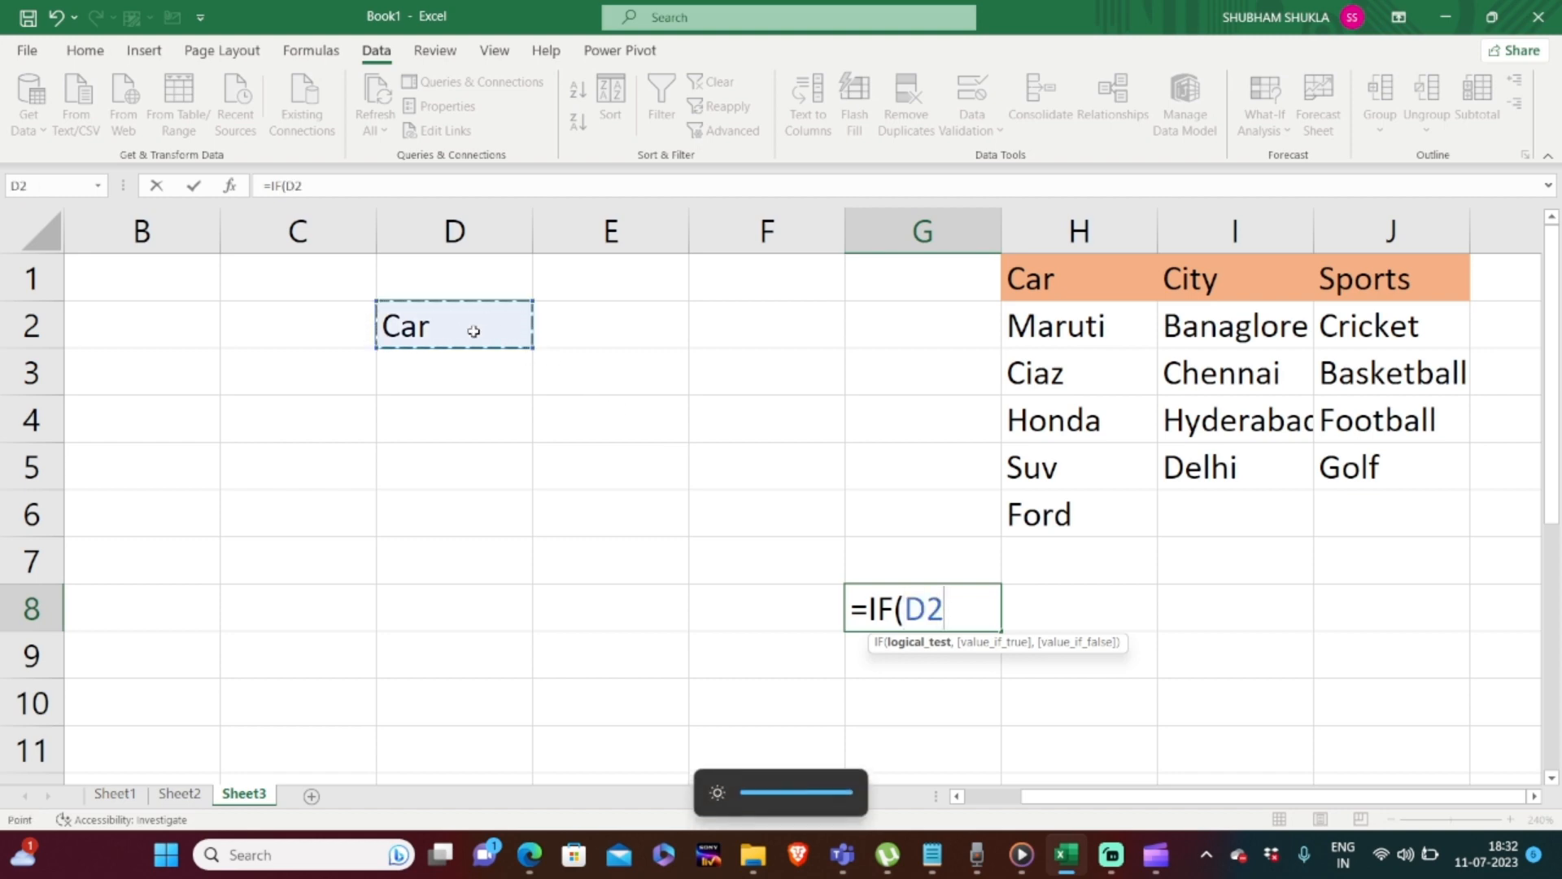
pyautogui.press('F4')
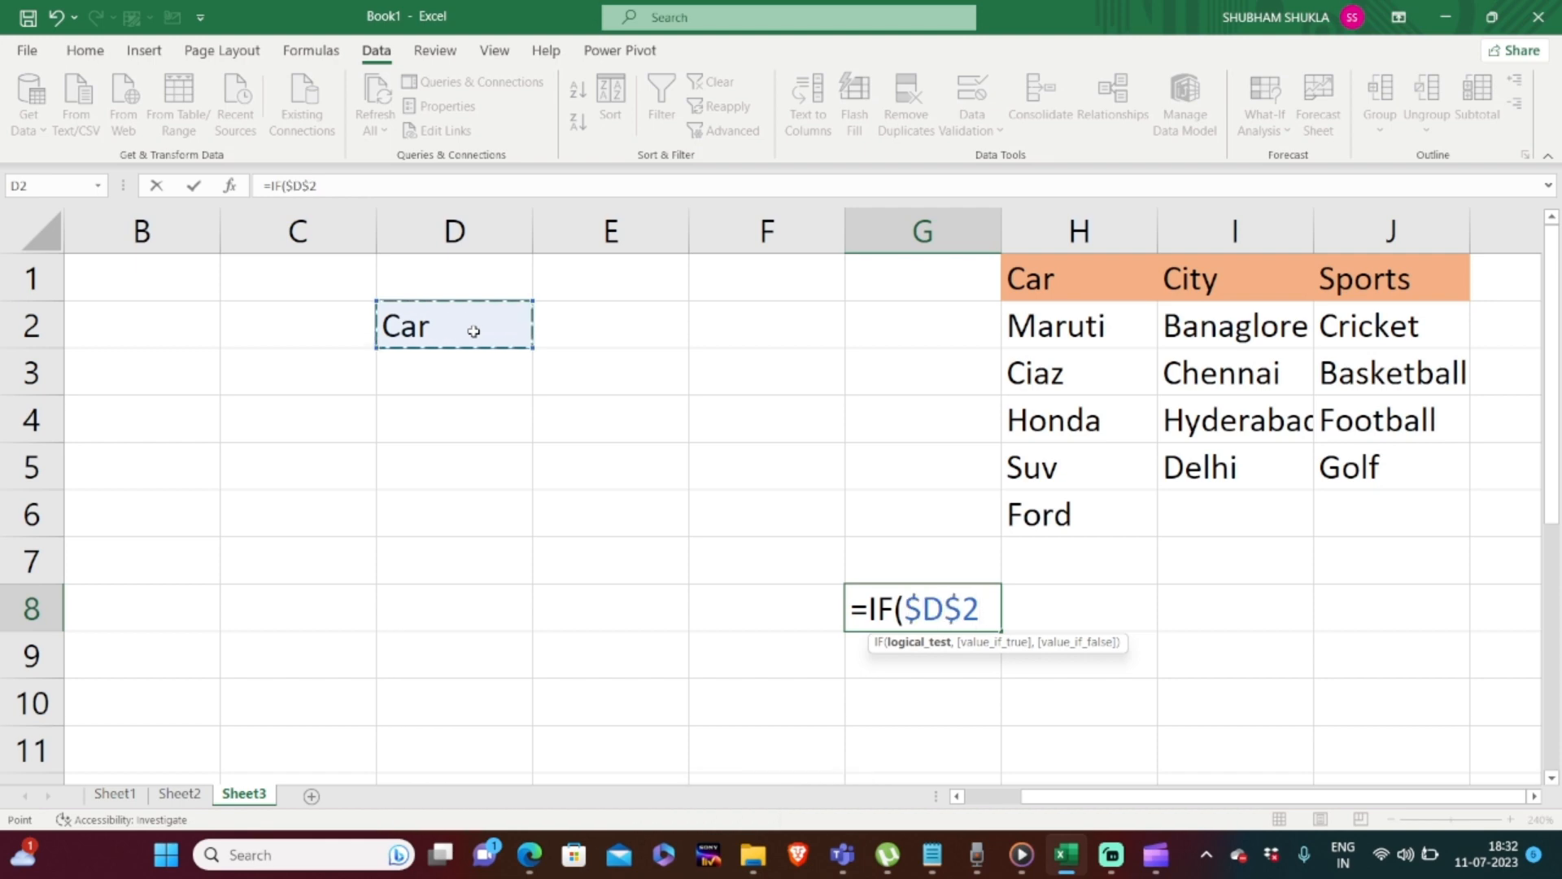
pyautogui.write('="Car')
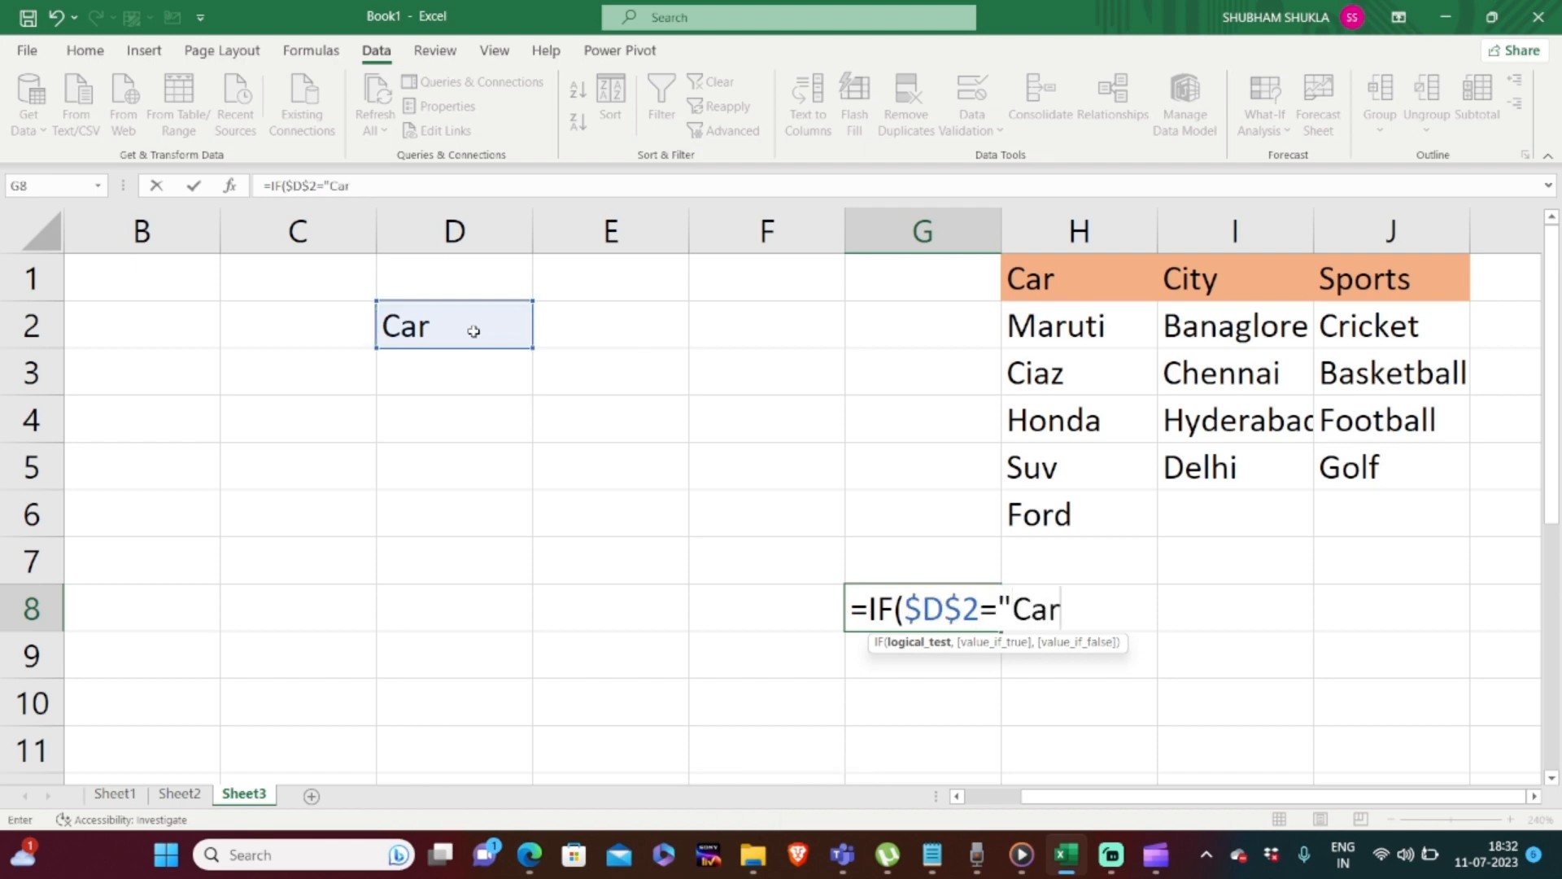
pyautogui.write('",')
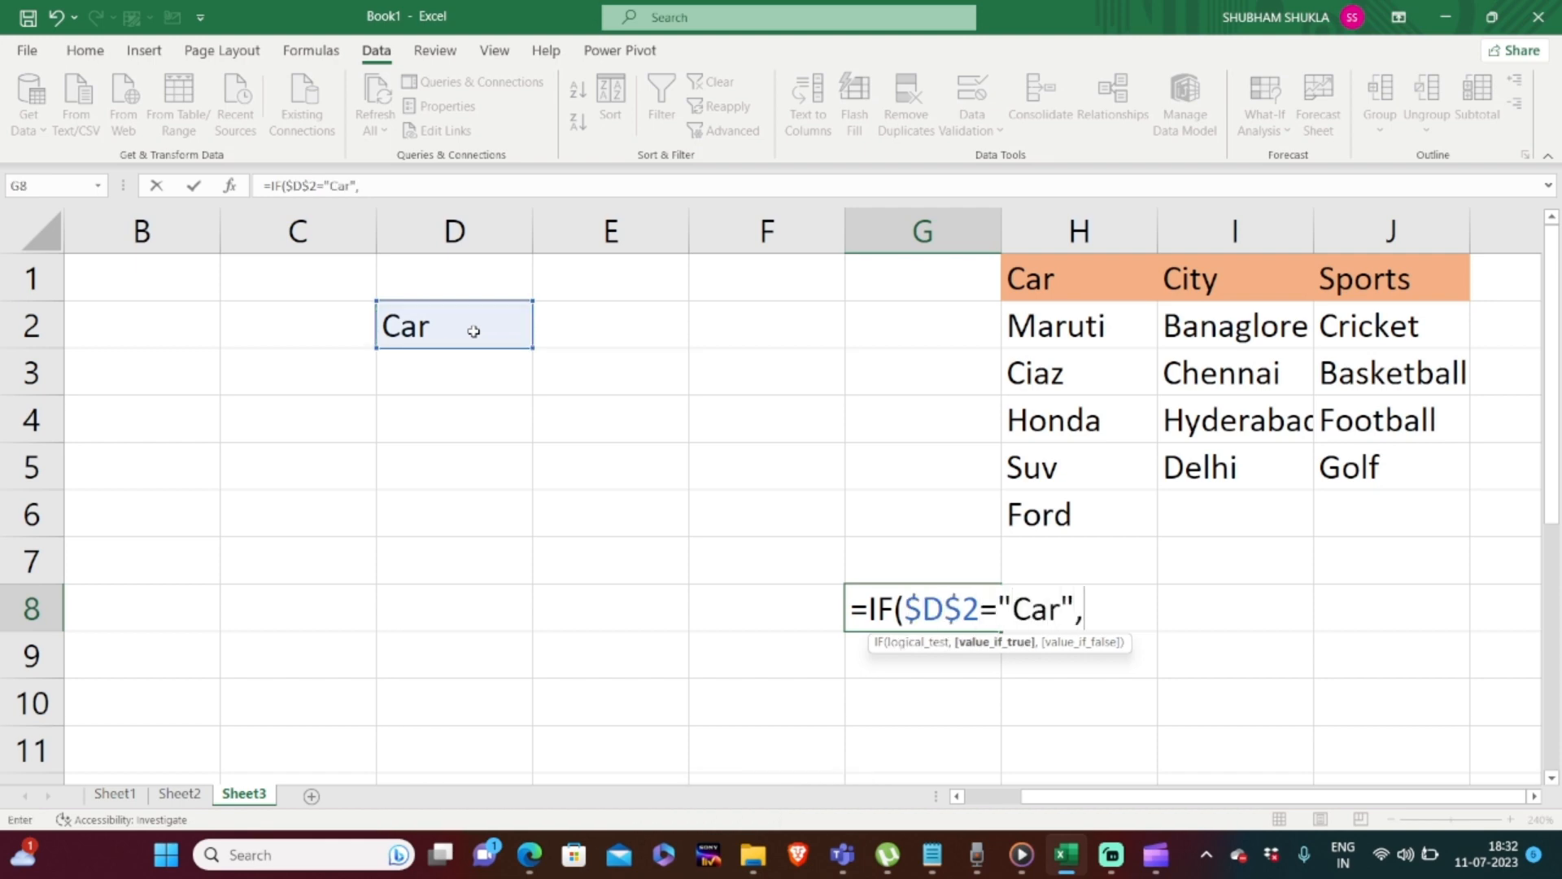
pyautogui.moveTo(1030, 310); pyautogui.dragTo(1046, 511)
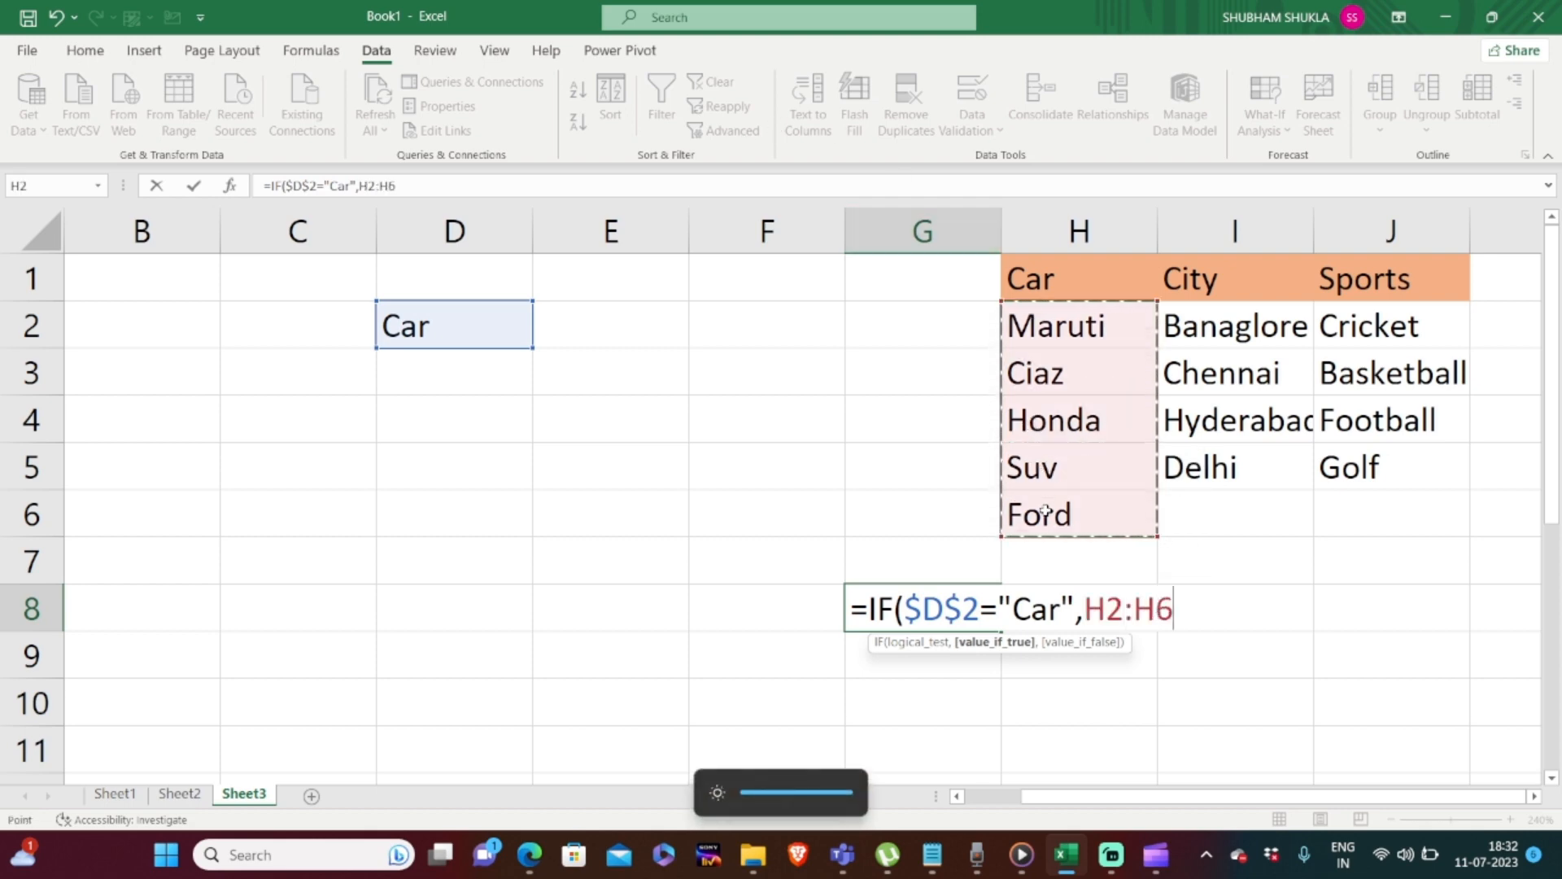
pyautogui.press('F4')
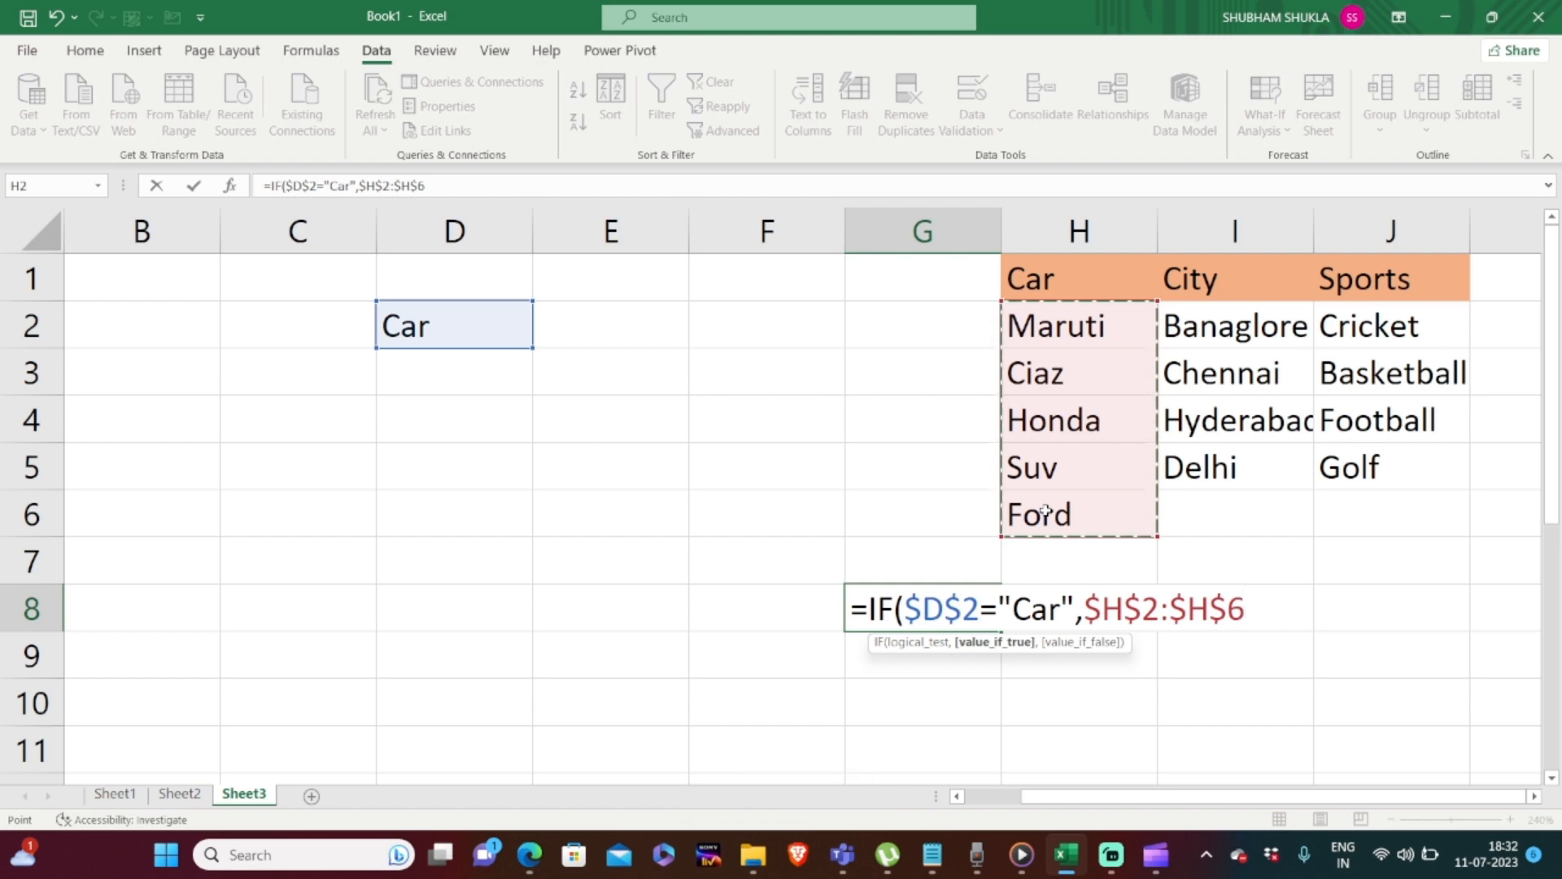
# Extend the G8 formula with a nested IF returning the city list when D2 is City: IF($D$2="City",$I$2:$I$5,.
pyautogui.write(',if')
pyautogui.press('Tab')
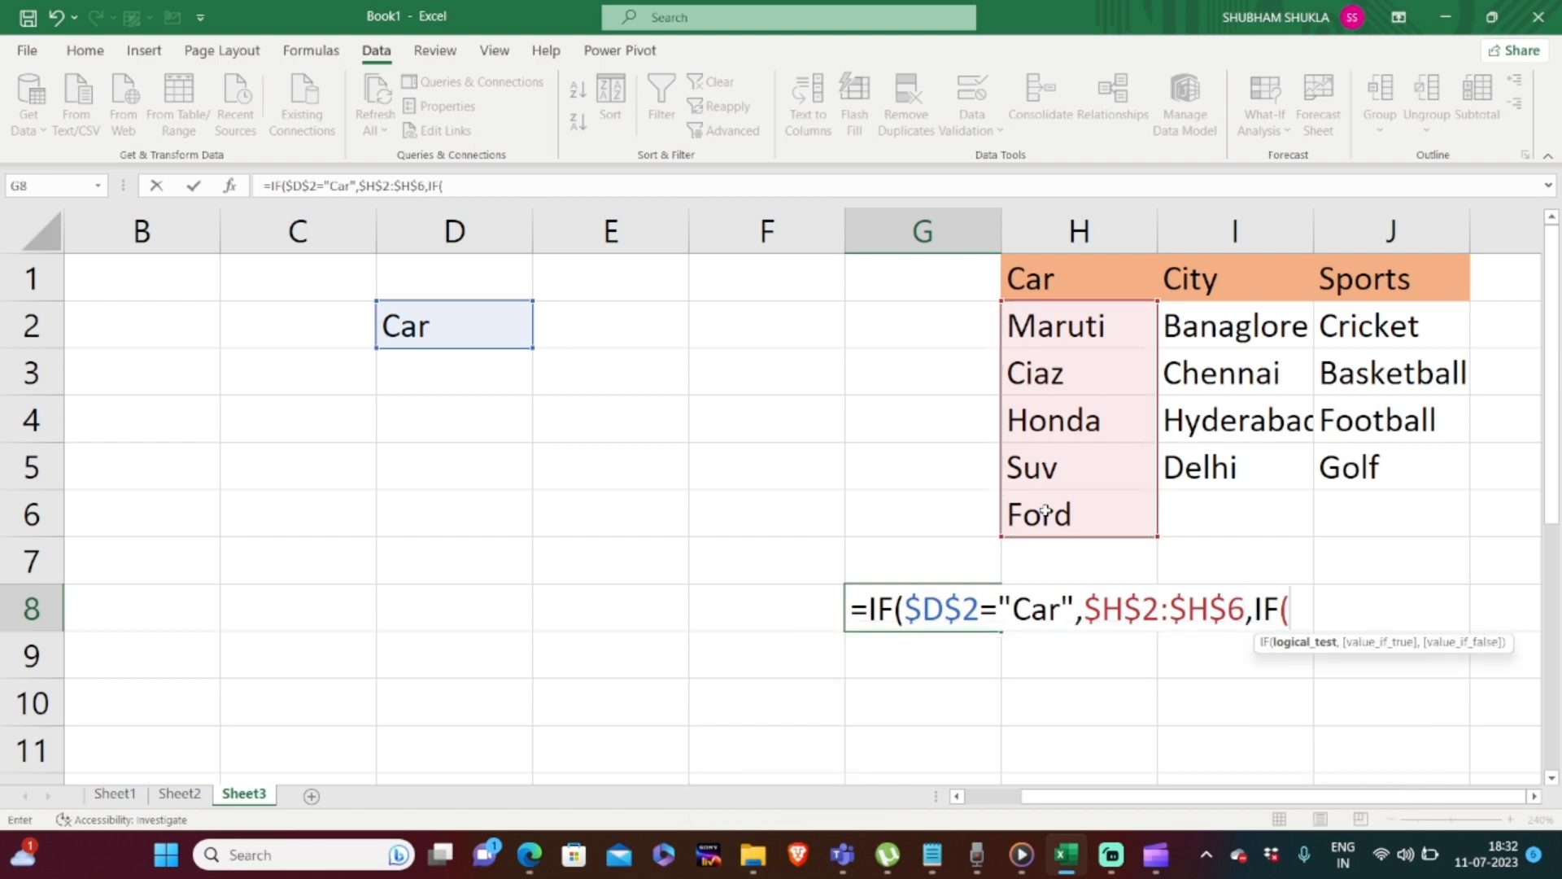
pyautogui.click(468, 329)
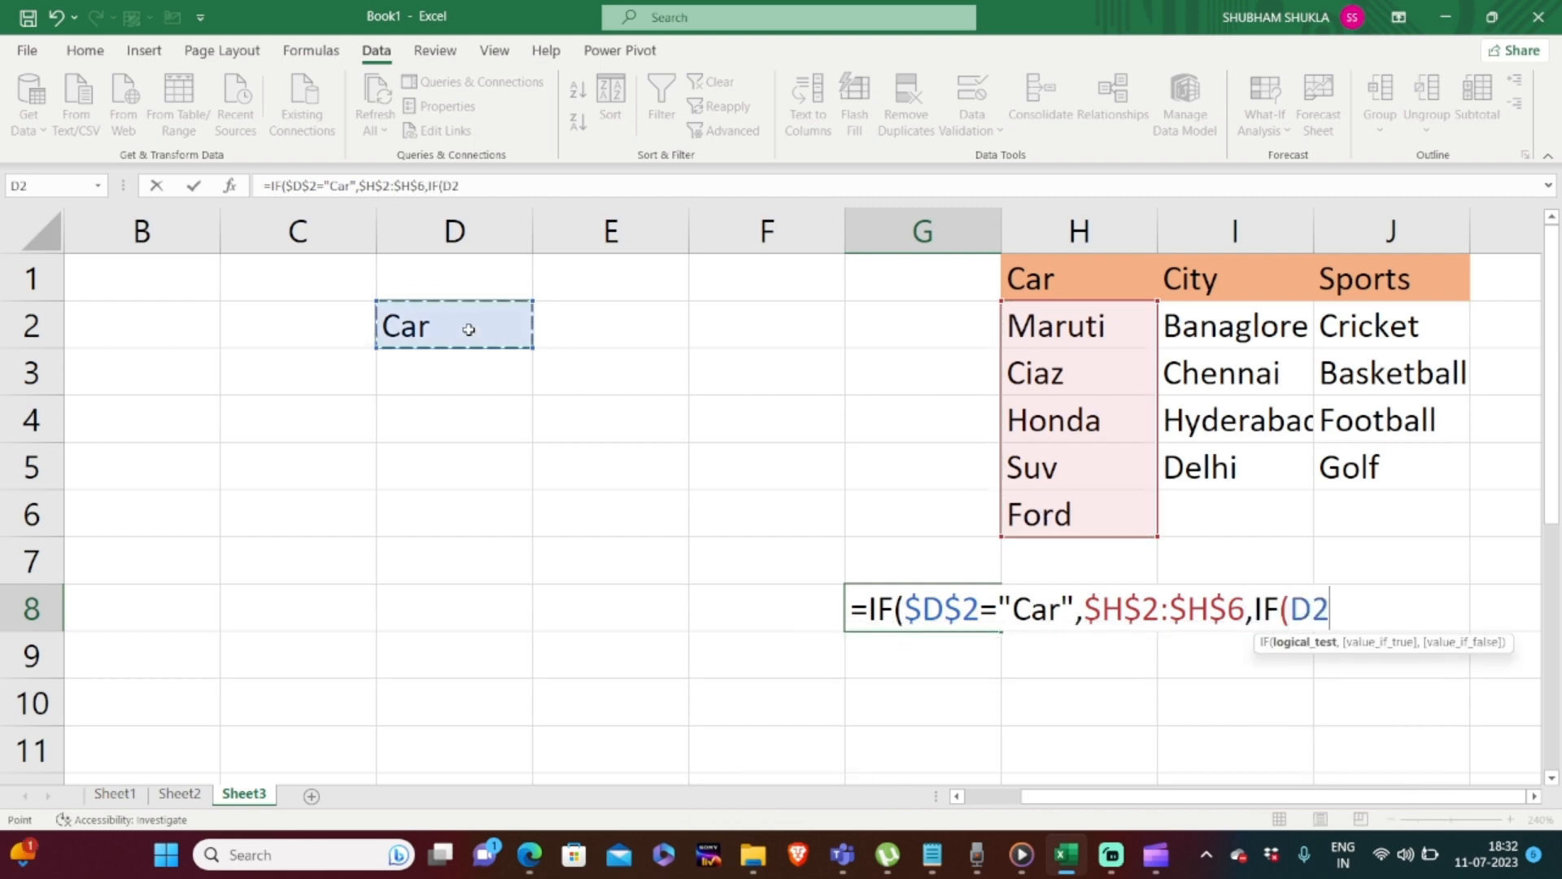
pyautogui.press('F4')
pyautogui.write('="')
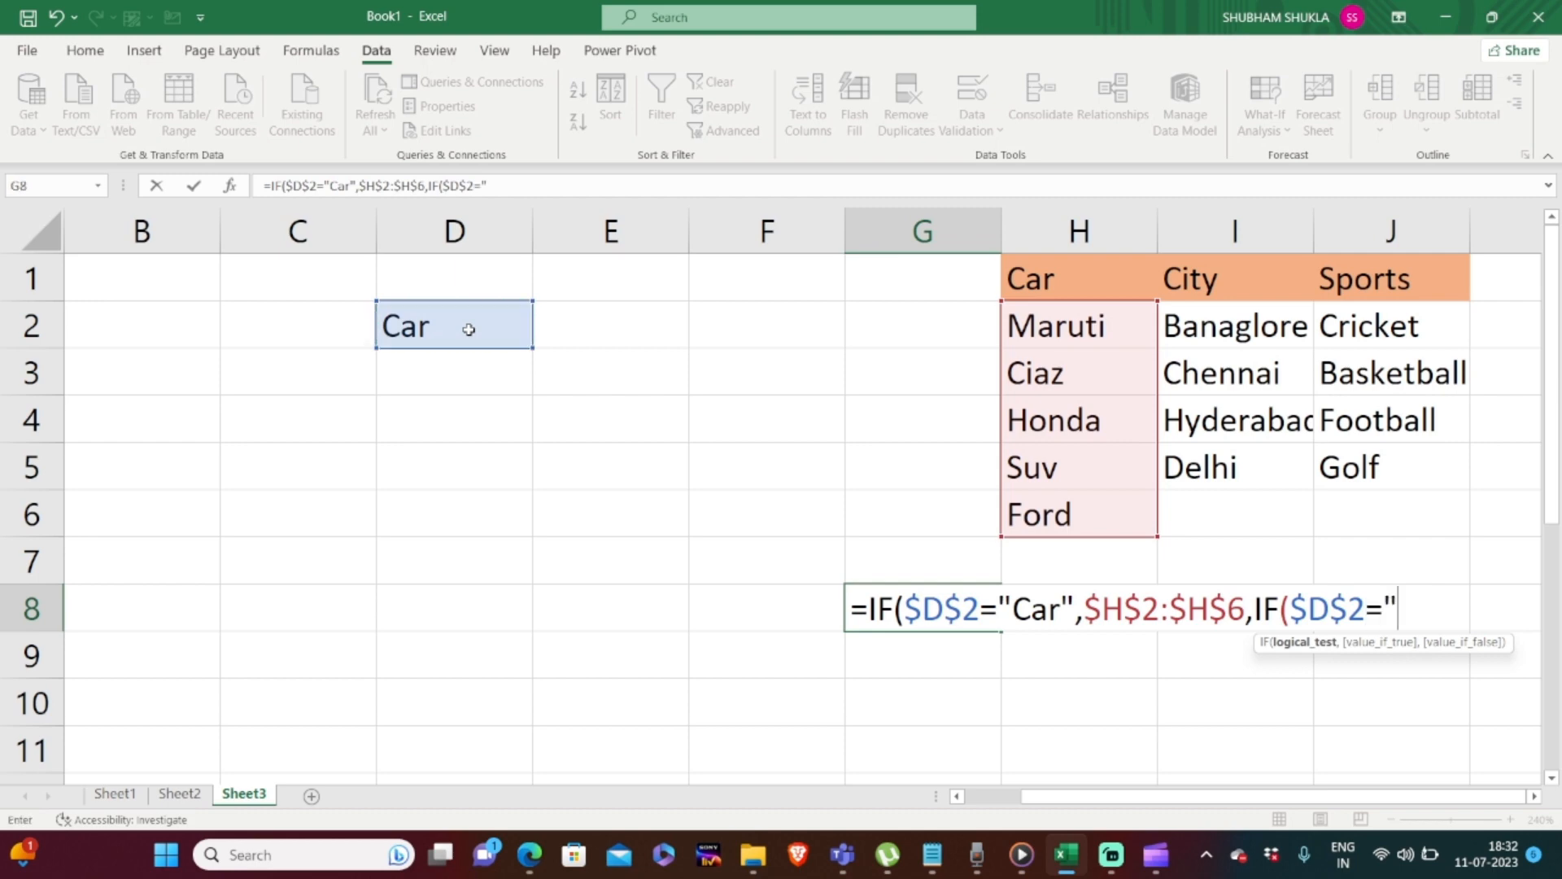
pyautogui.write('City"')
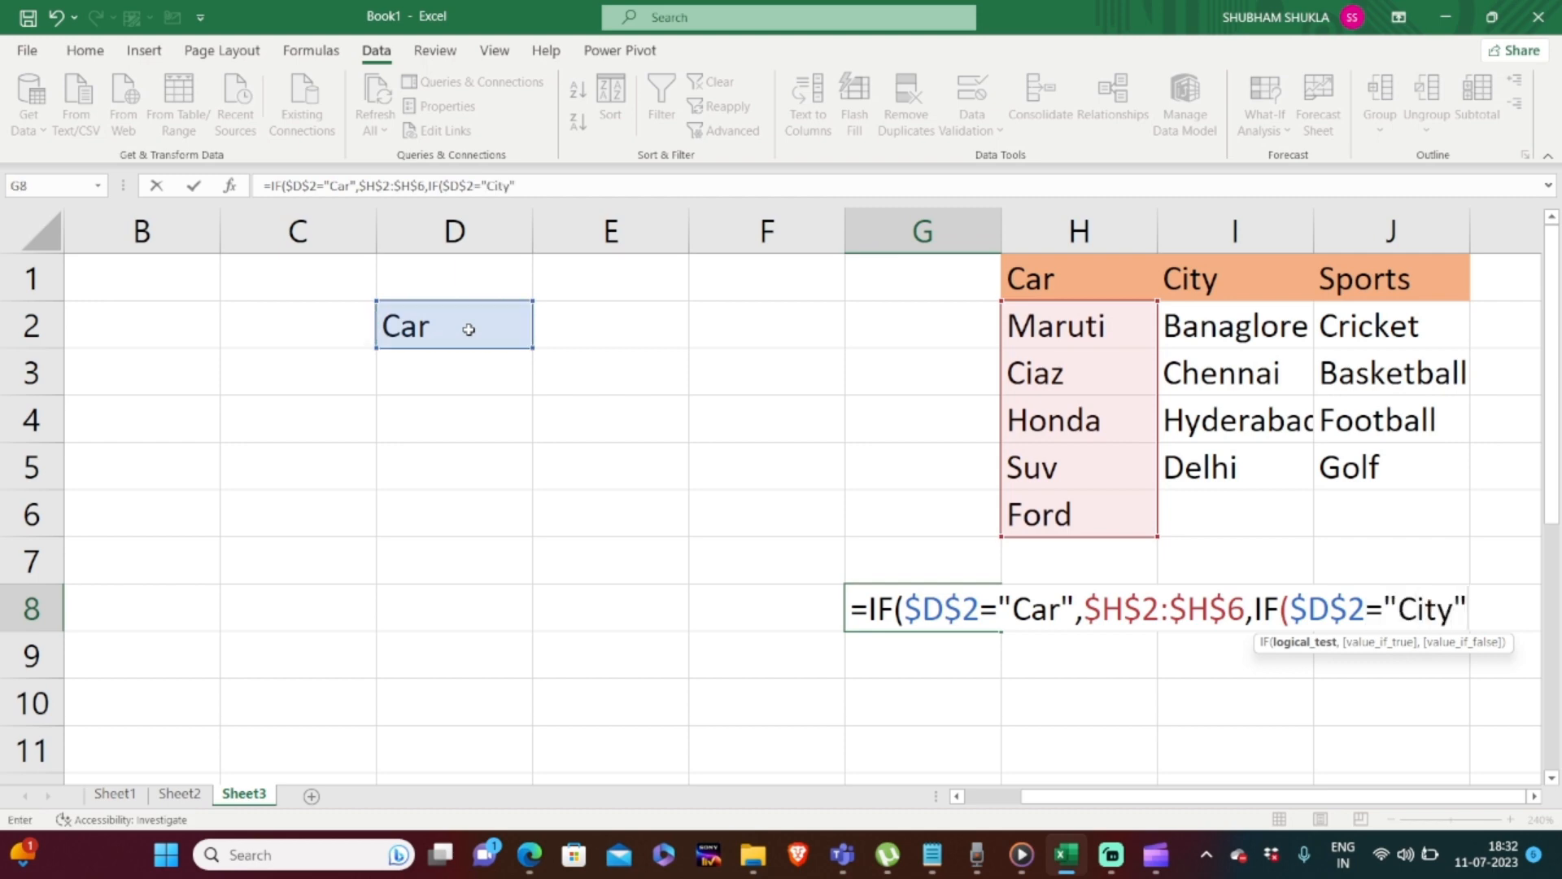
pyautogui.write(',')
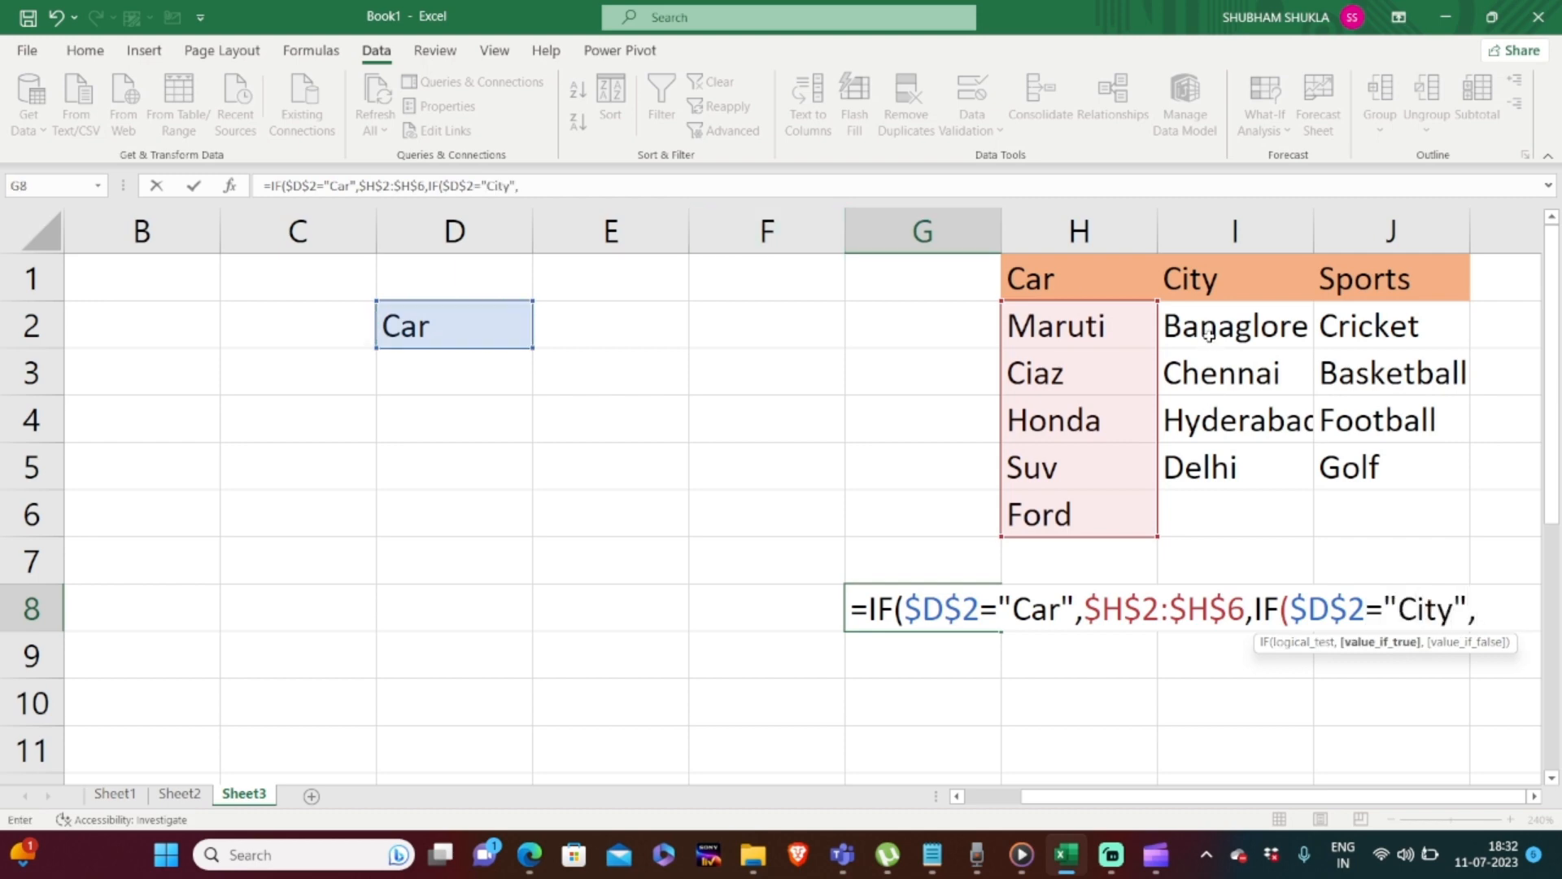
pyautogui.moveTo(1207, 333); pyautogui.dragTo(1215, 459)
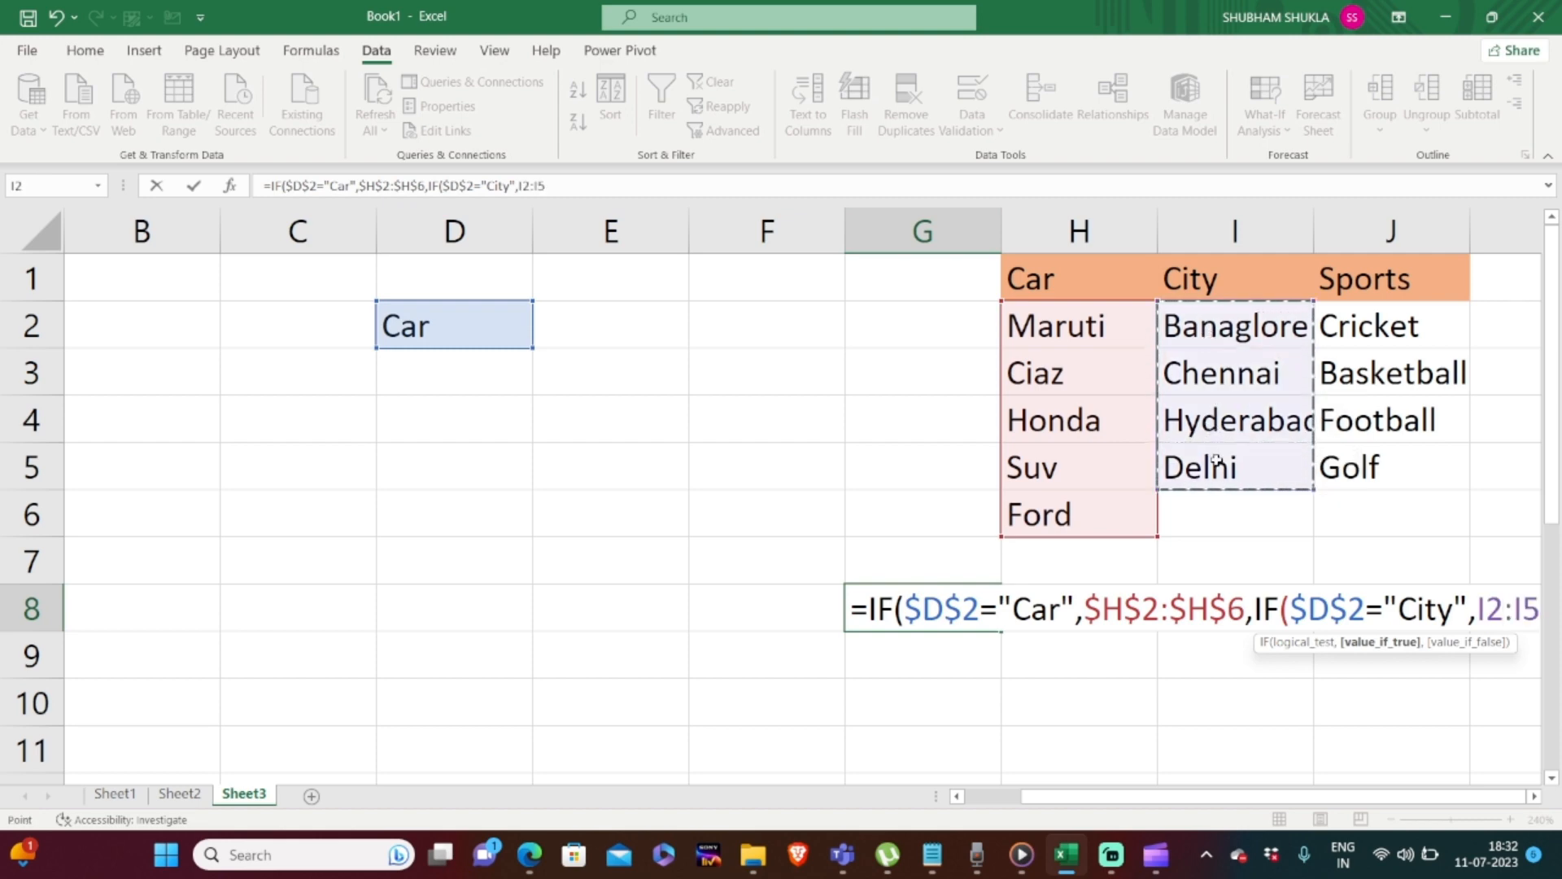
pyautogui.press('F4')
pyautogui.write(',')
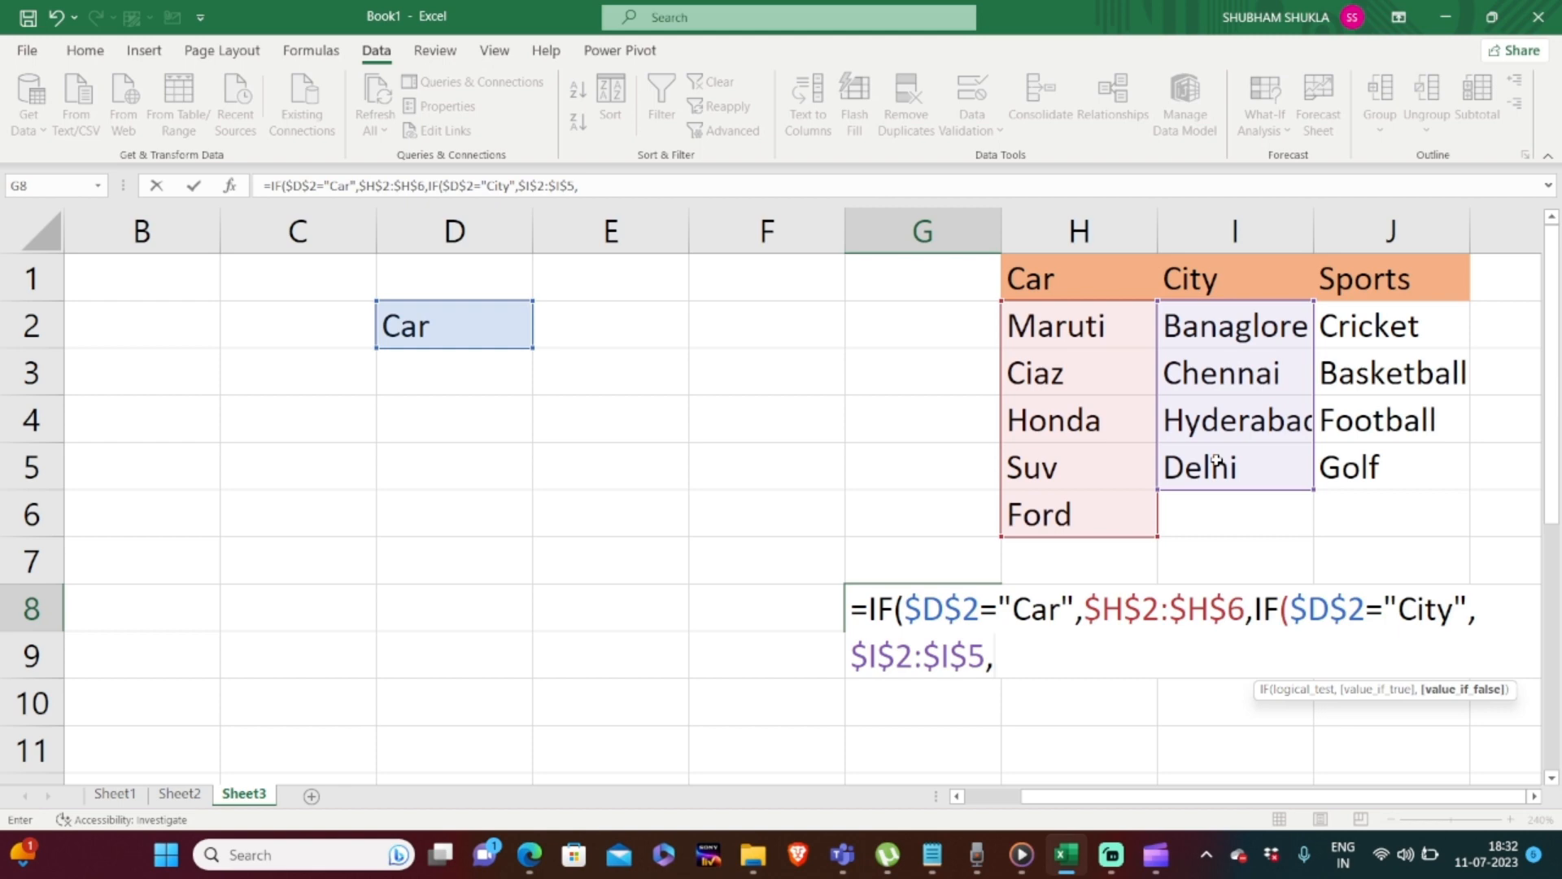
# Add a third nested IF to the G8 formula that returns the sports list when D2 is Sports: IF($D$2="Sports",$J$2:$J$5.
pyautogui.write('if')
pyautogui.press('Tab')
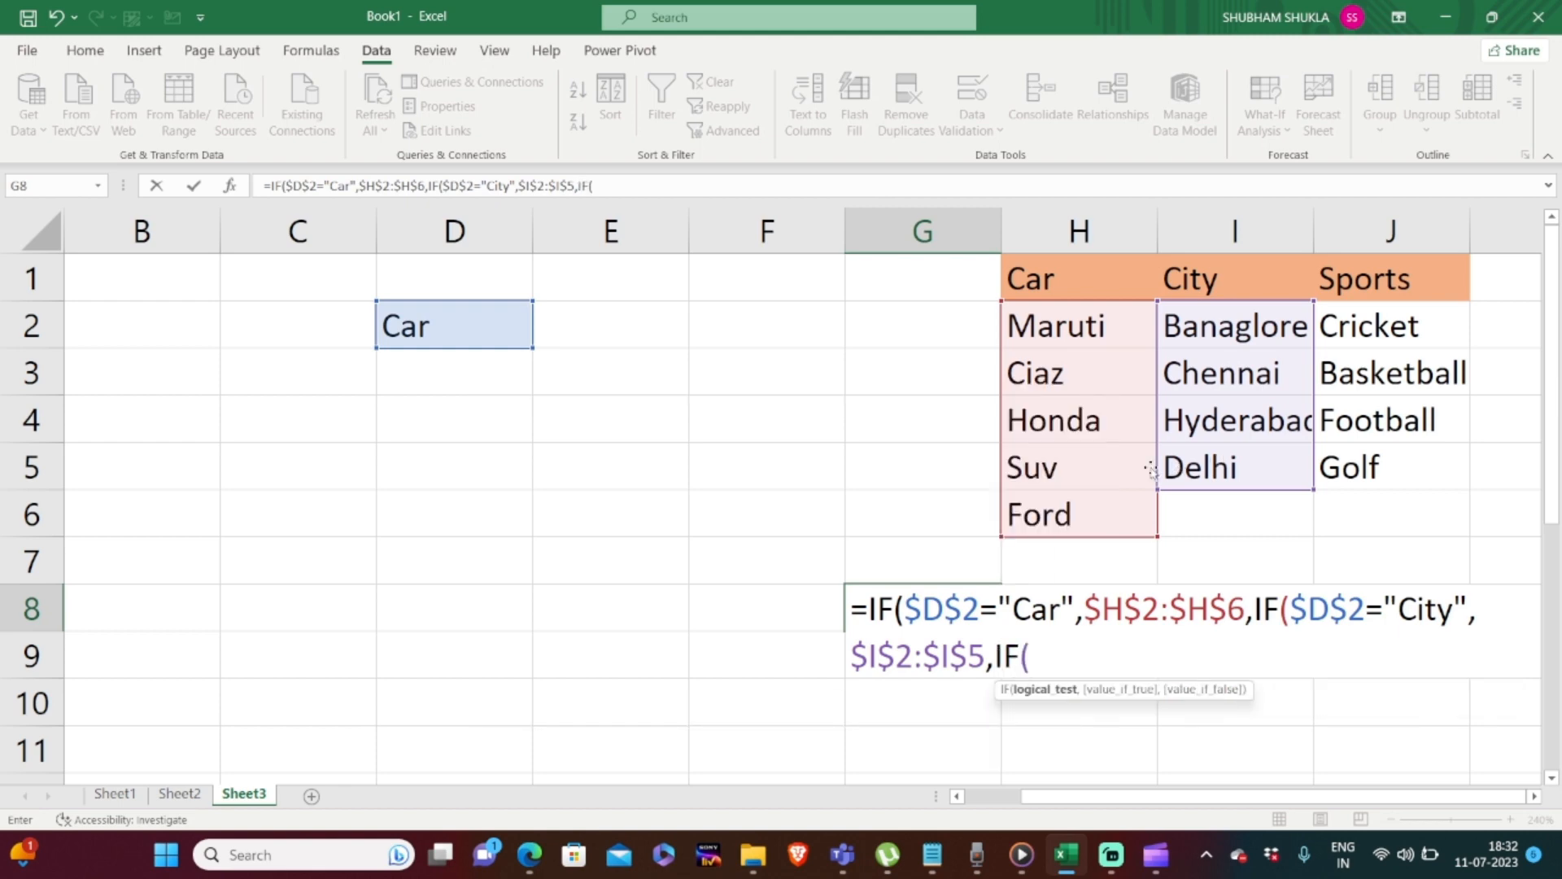
pyautogui.click(465, 336)
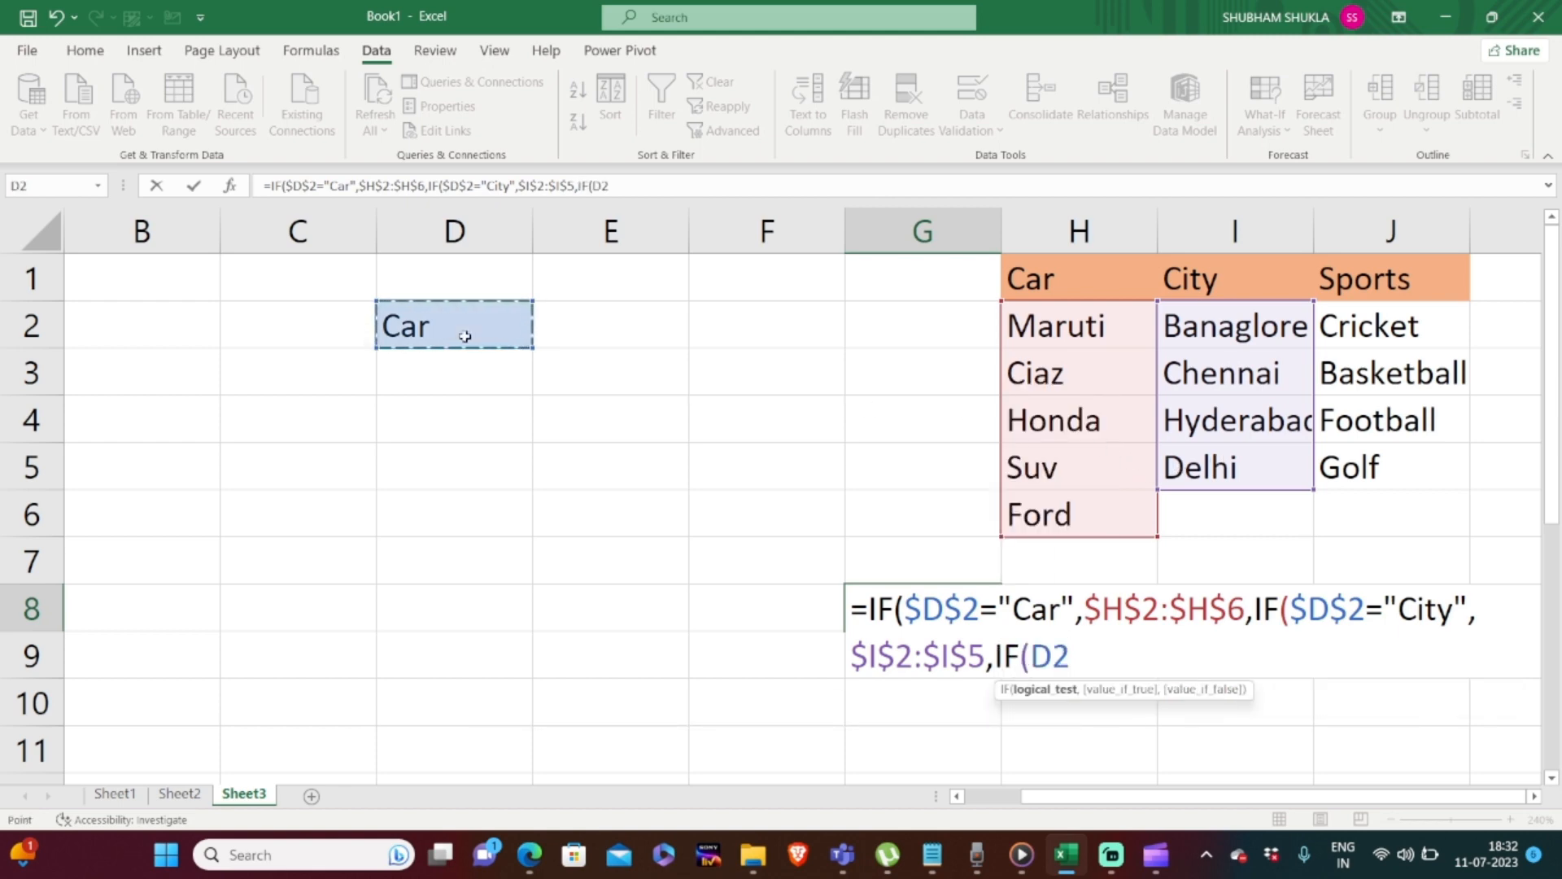
pyautogui.write('=')
pyautogui.press('BackSpace')
pyautogui.press('F4')
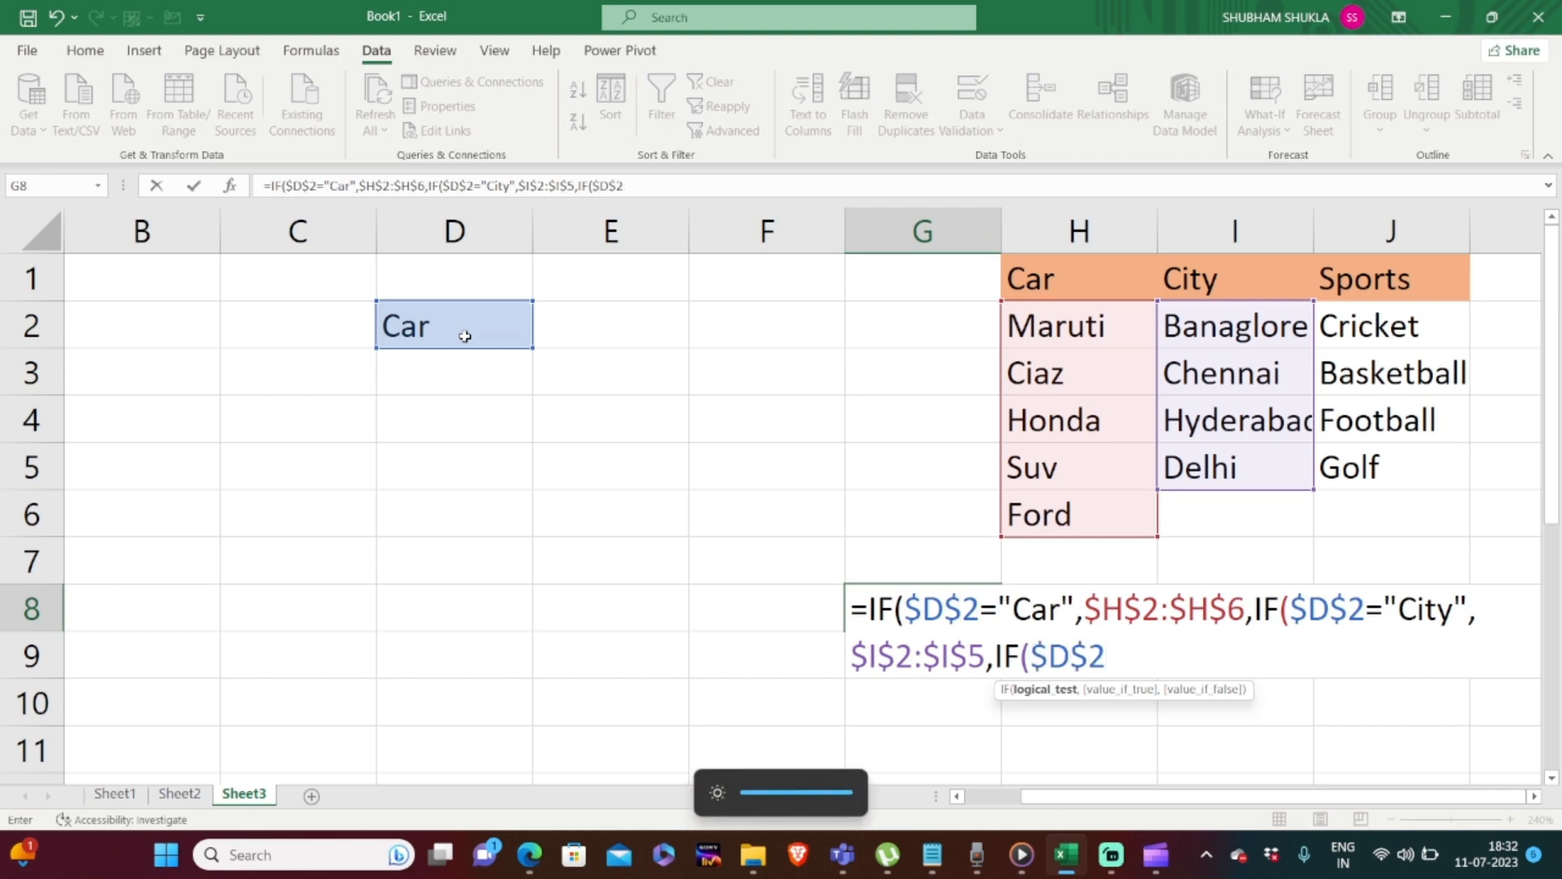
pyautogui.write('=')
pyautogui.write('"Sports"')
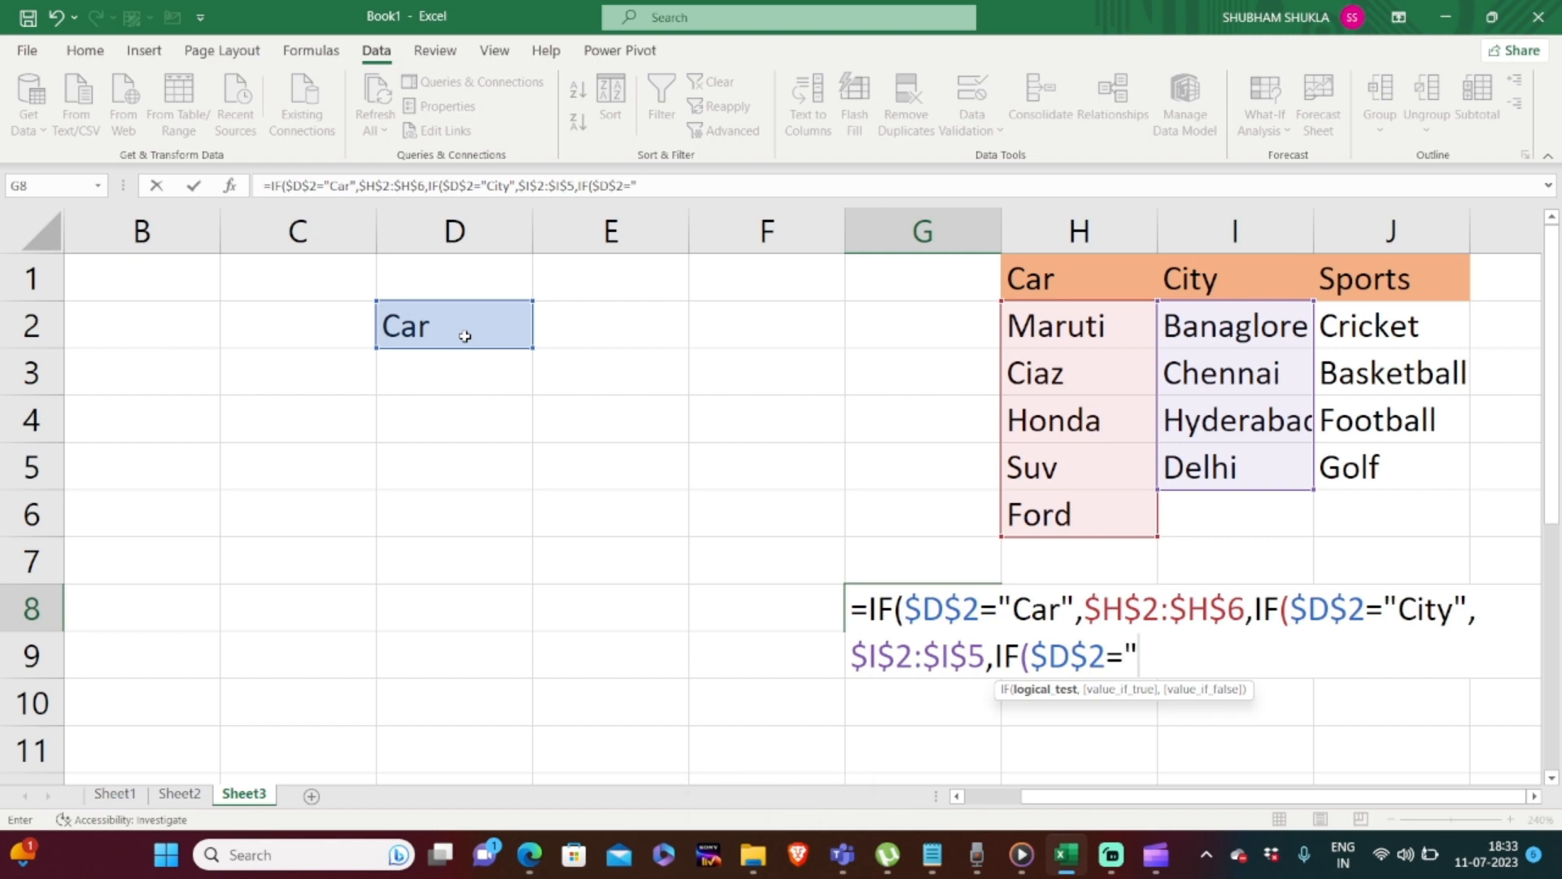
pyautogui.write(',')
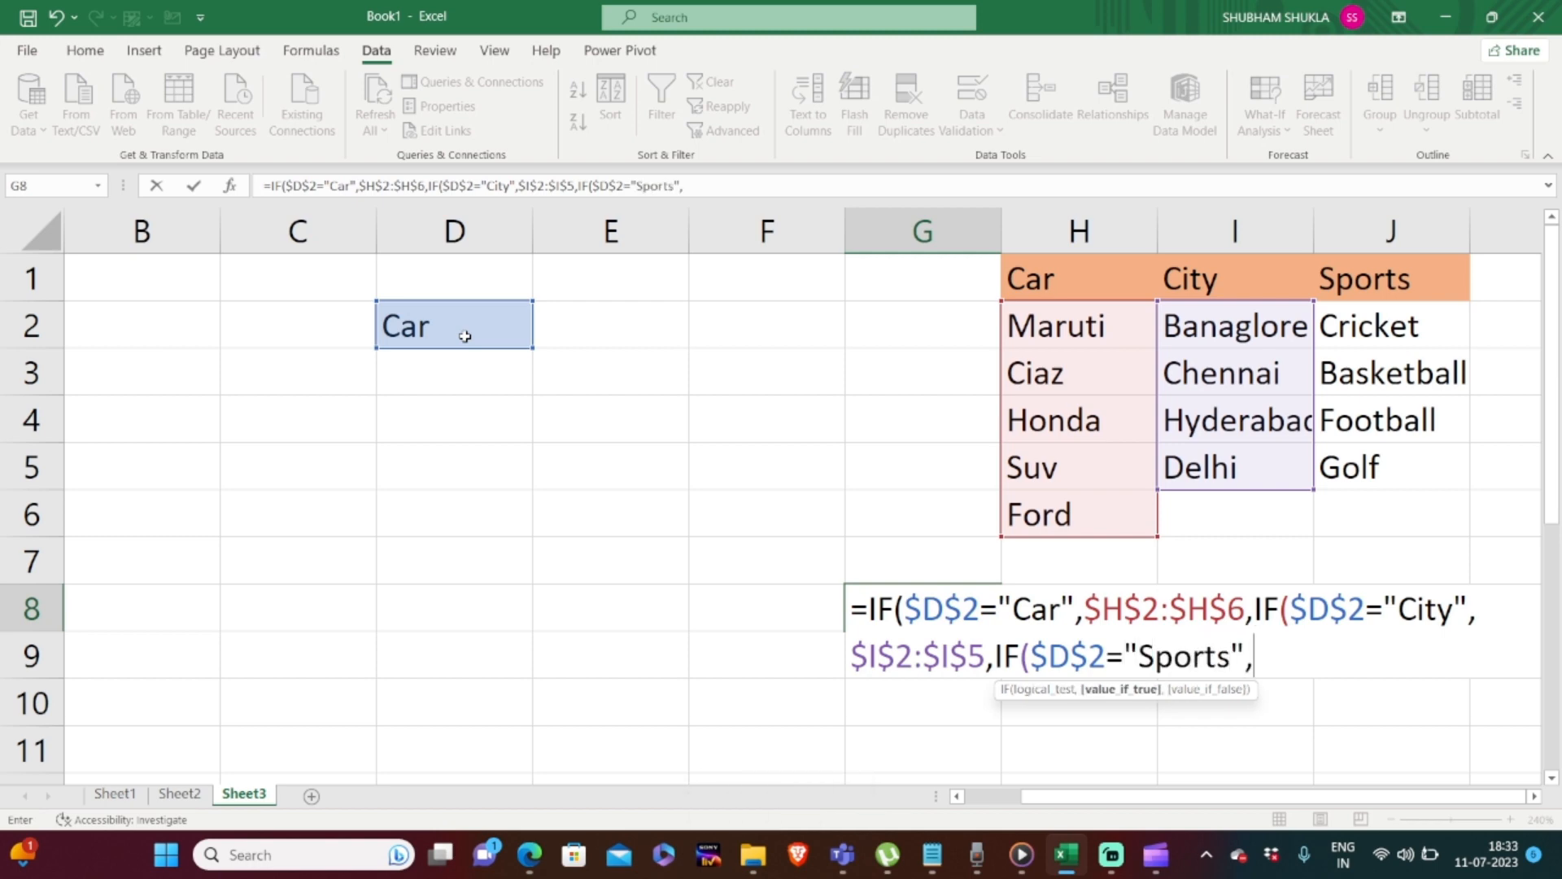
pyautogui.moveTo(1414, 327); pyautogui.dragTo(1408, 459)
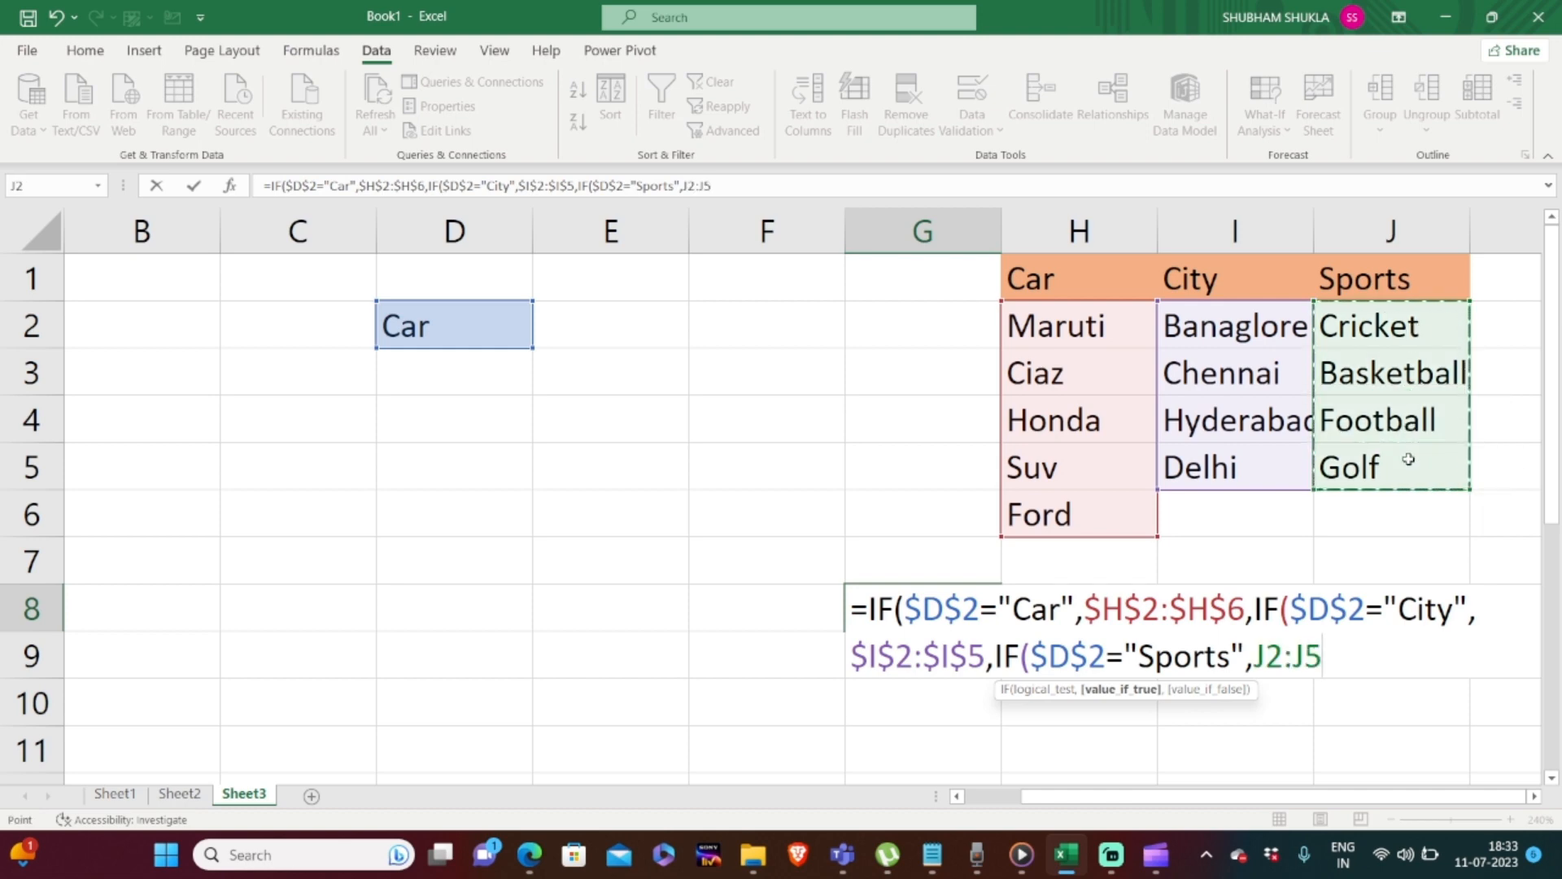
pyautogui.press('XF86MonBrightnessUp')
pyautogui.press('F4')
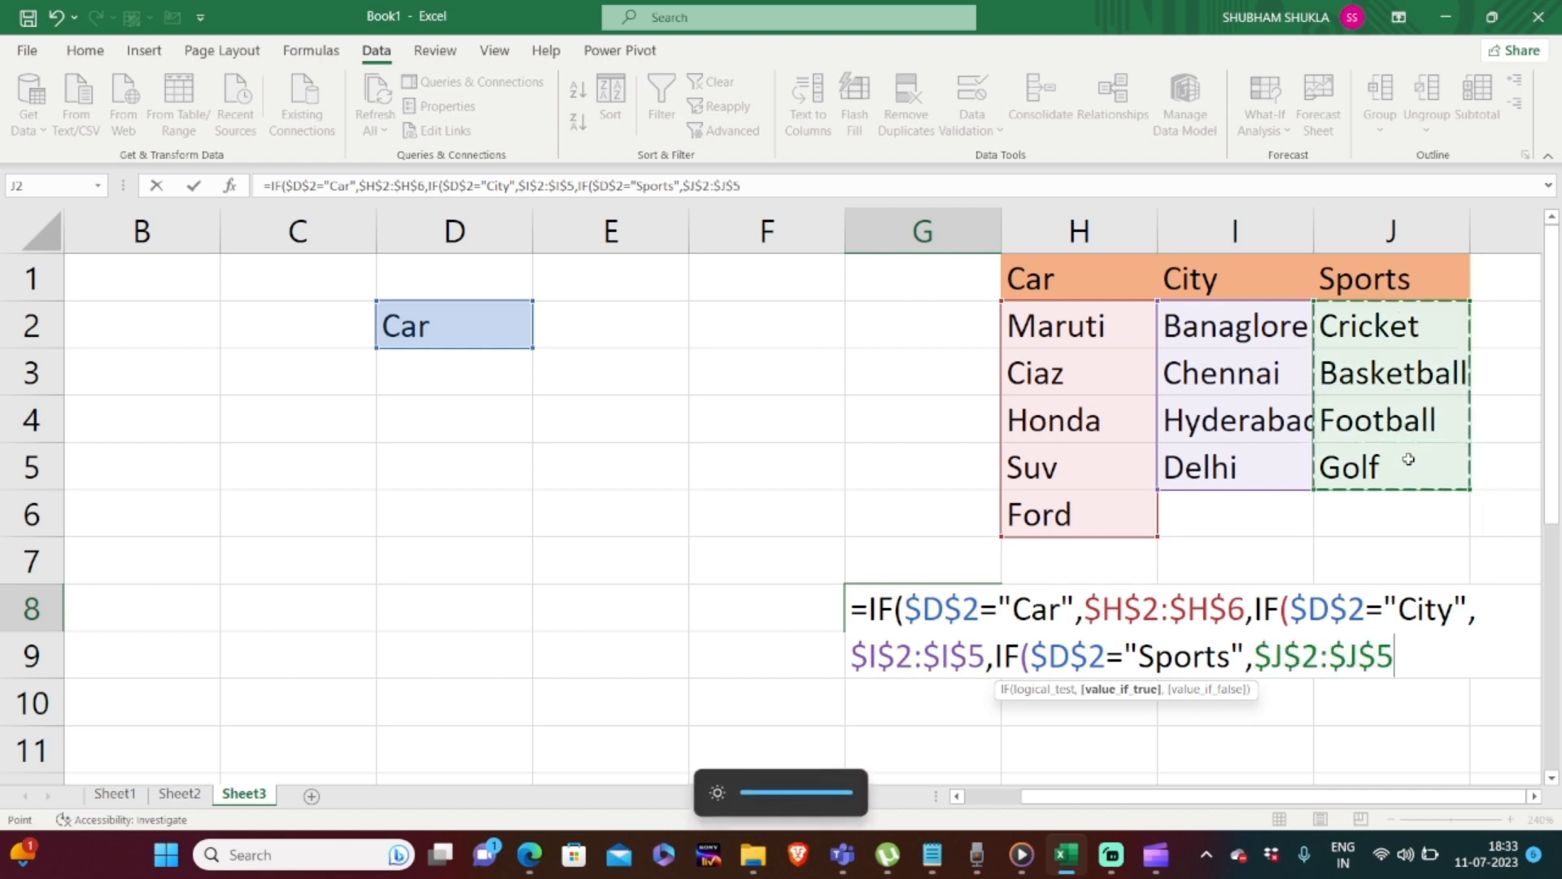
# Finish the nested IF formula in G8 with an empty string "" as the final fallback, enter it, and select its output range.
pyautogui.write(',"')
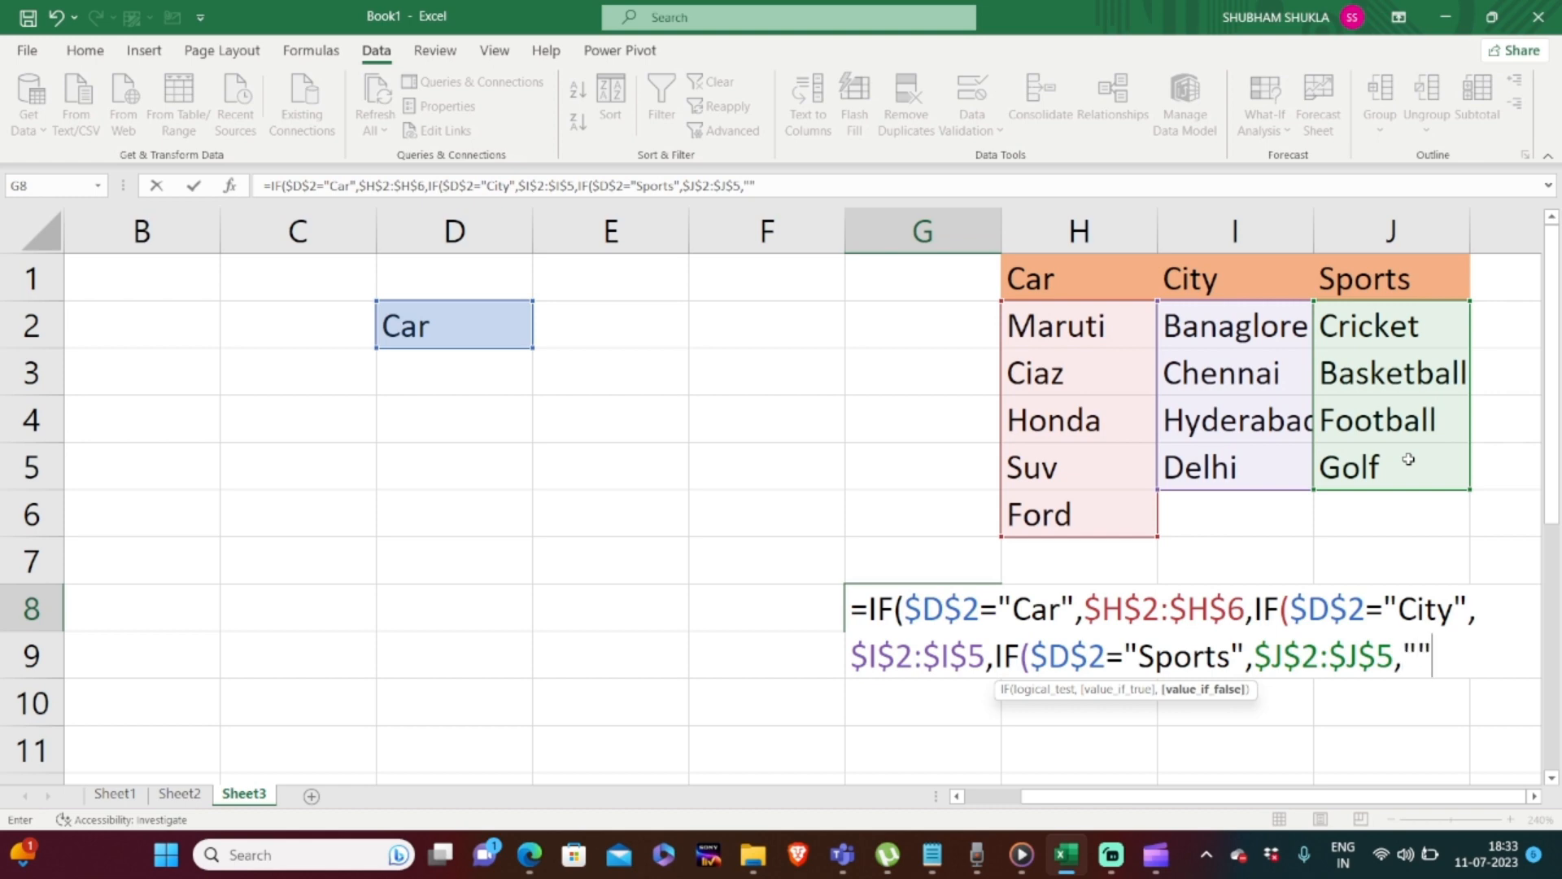
pyautogui.press('Return')
pyautogui.press('Return')
pyautogui.press('Up')
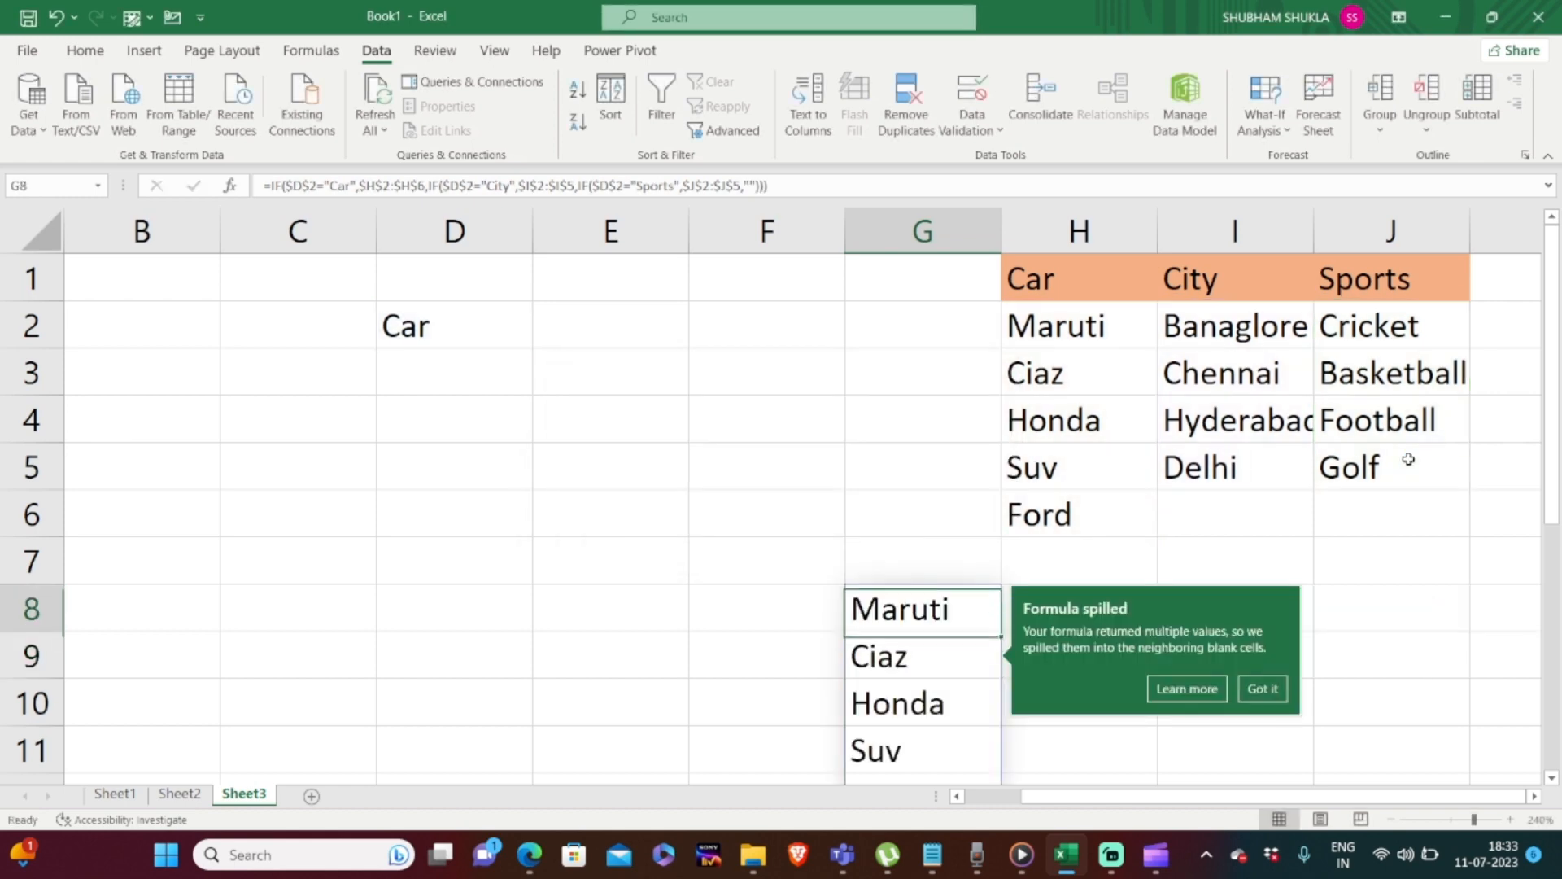
pyautogui.hotkey('ctrl', 'shift', 'Down')
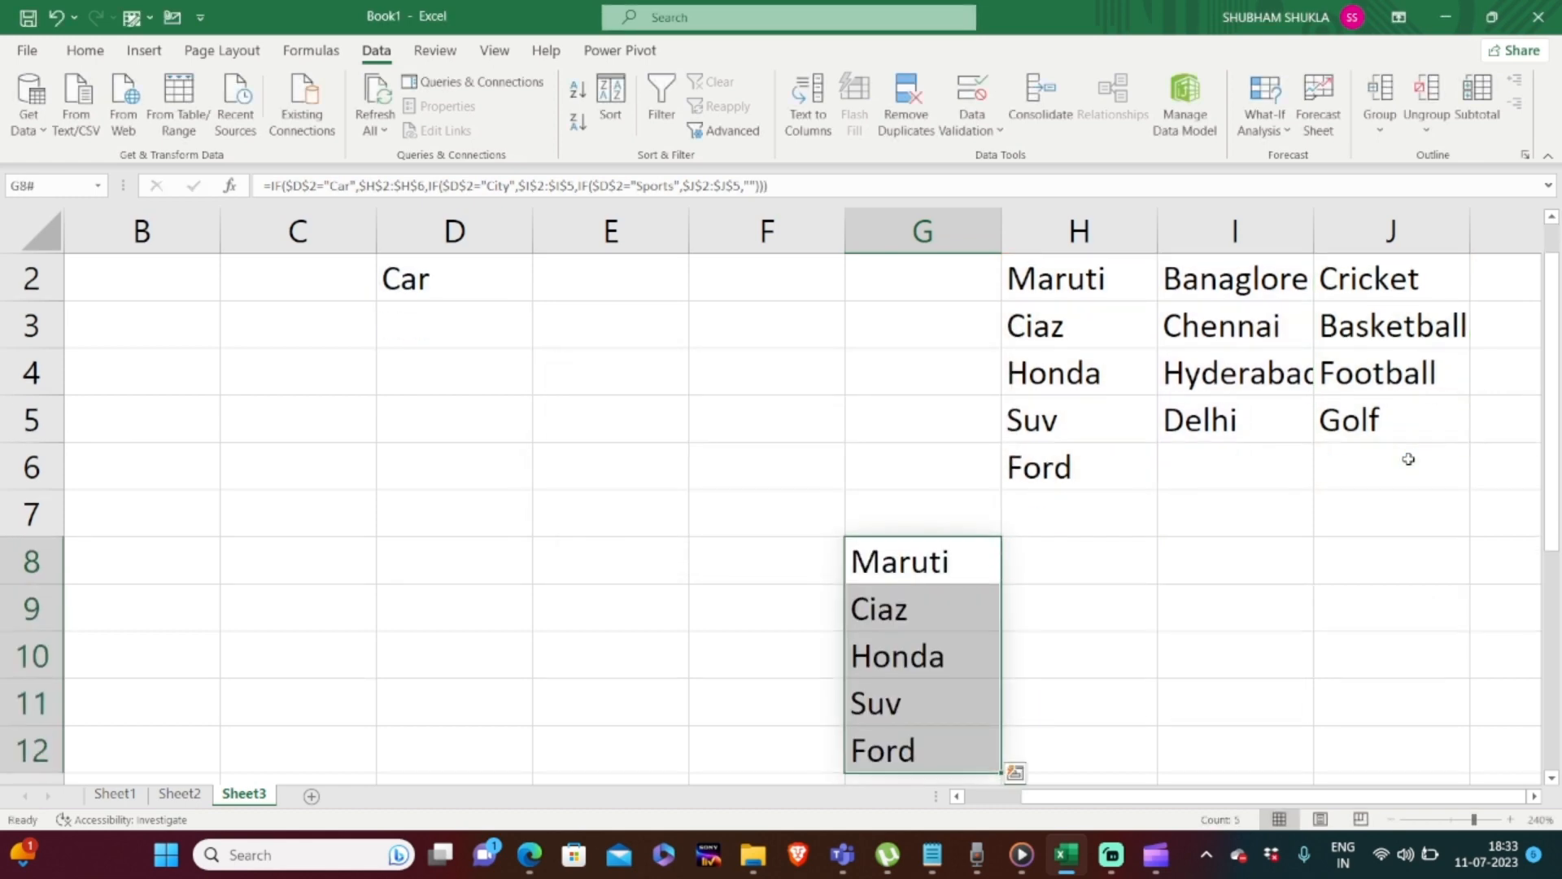
# Choose City from the drop-down list in cell D2 to test the formula output below G8.
pyautogui.click(525, 294)
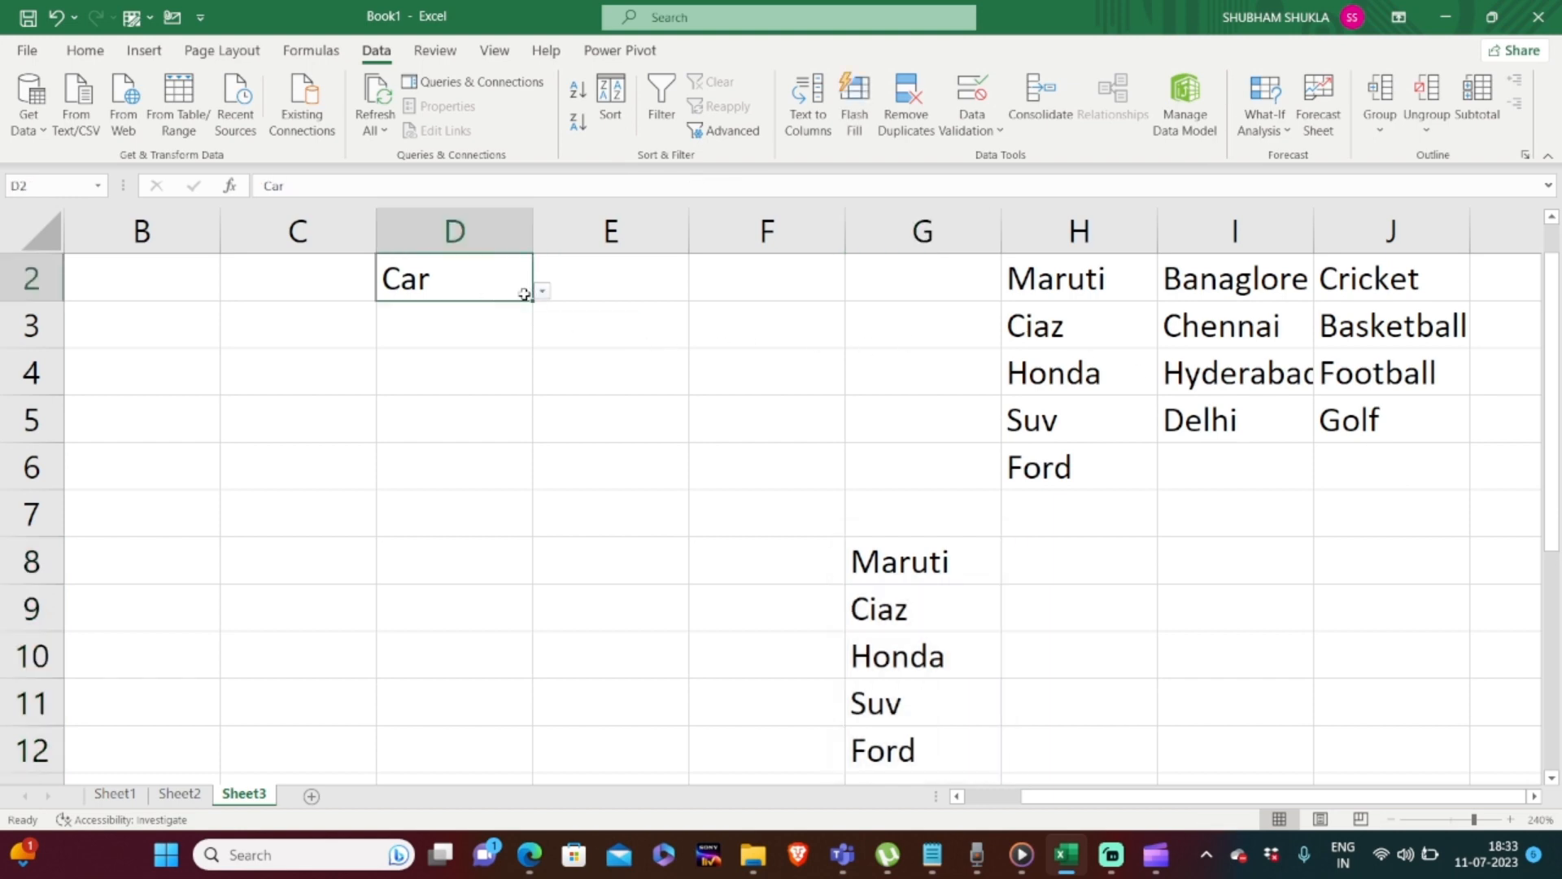
pyautogui.click(542, 294)
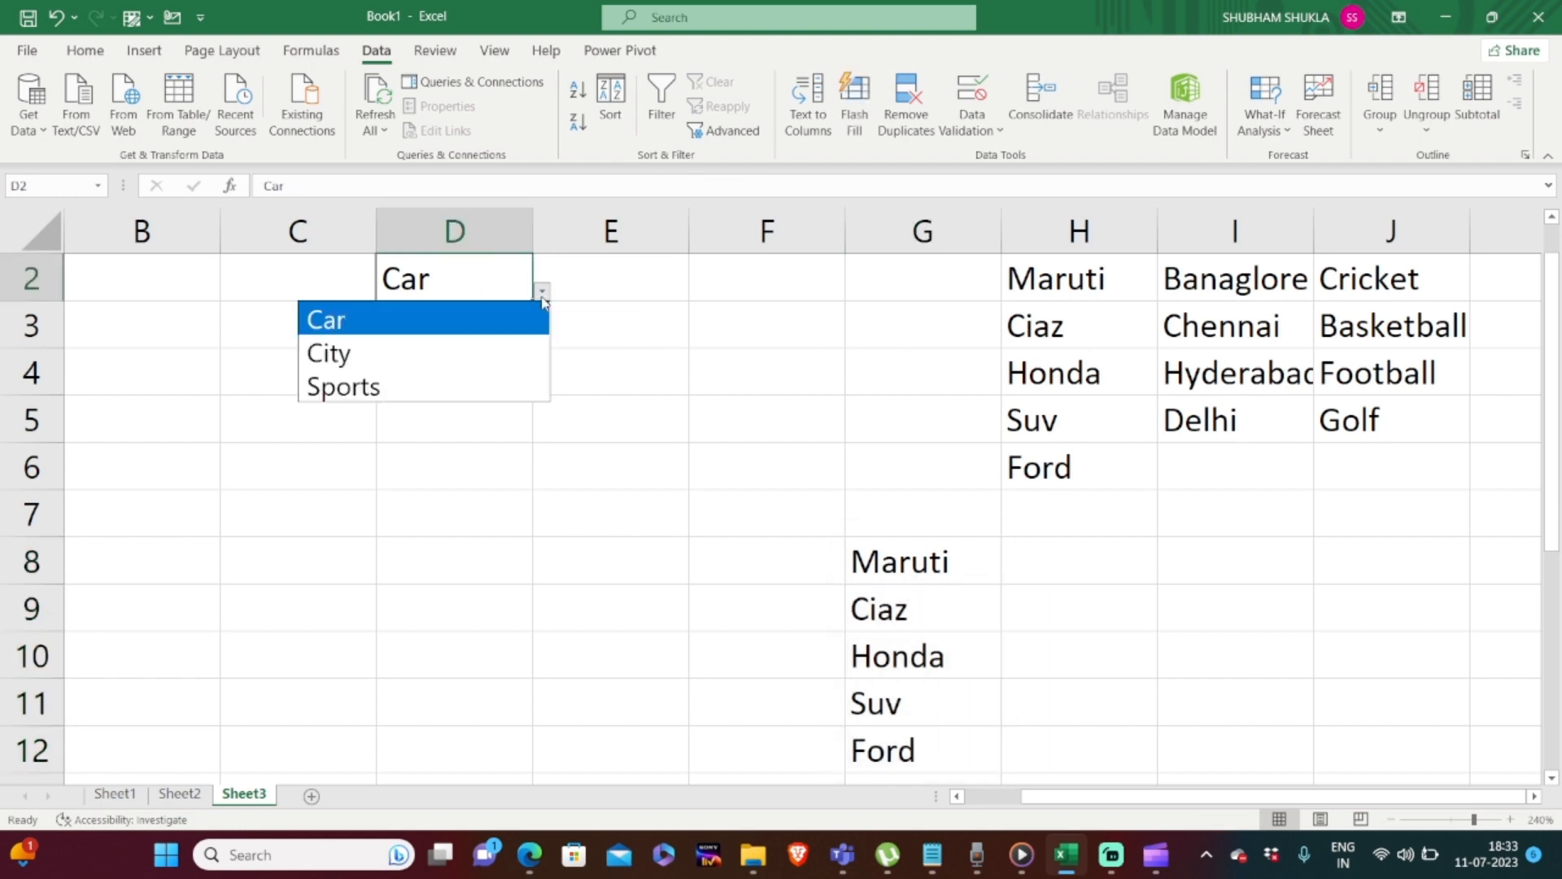
pyautogui.click(486, 349)
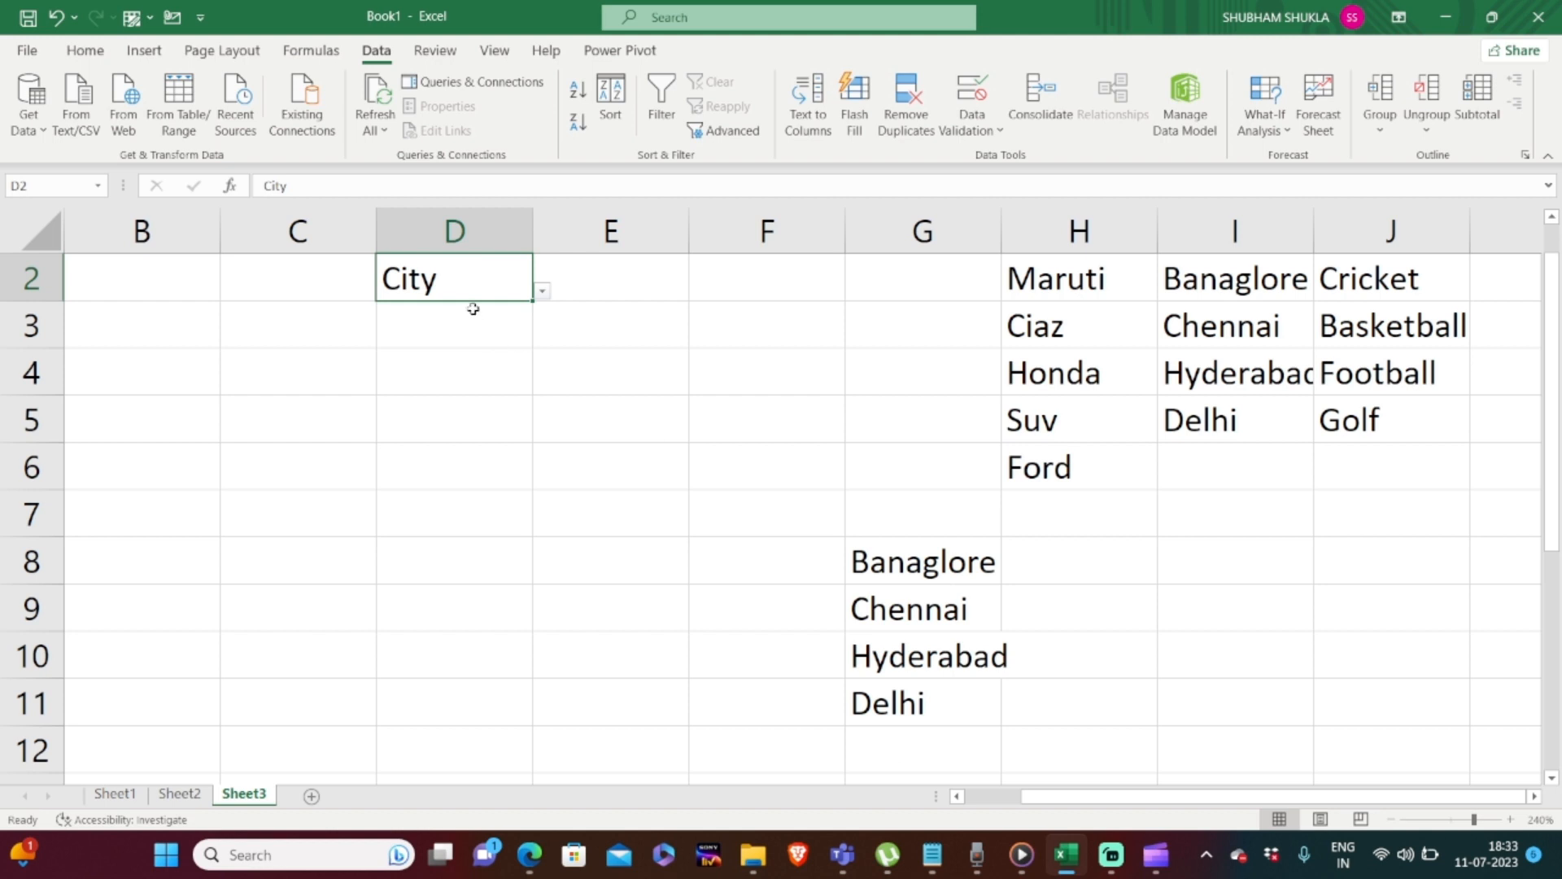
# Copy the nested IF formula text from cell G8 without its leading equals sign, leaving the cell unchanged.
pyautogui.click(913, 563)
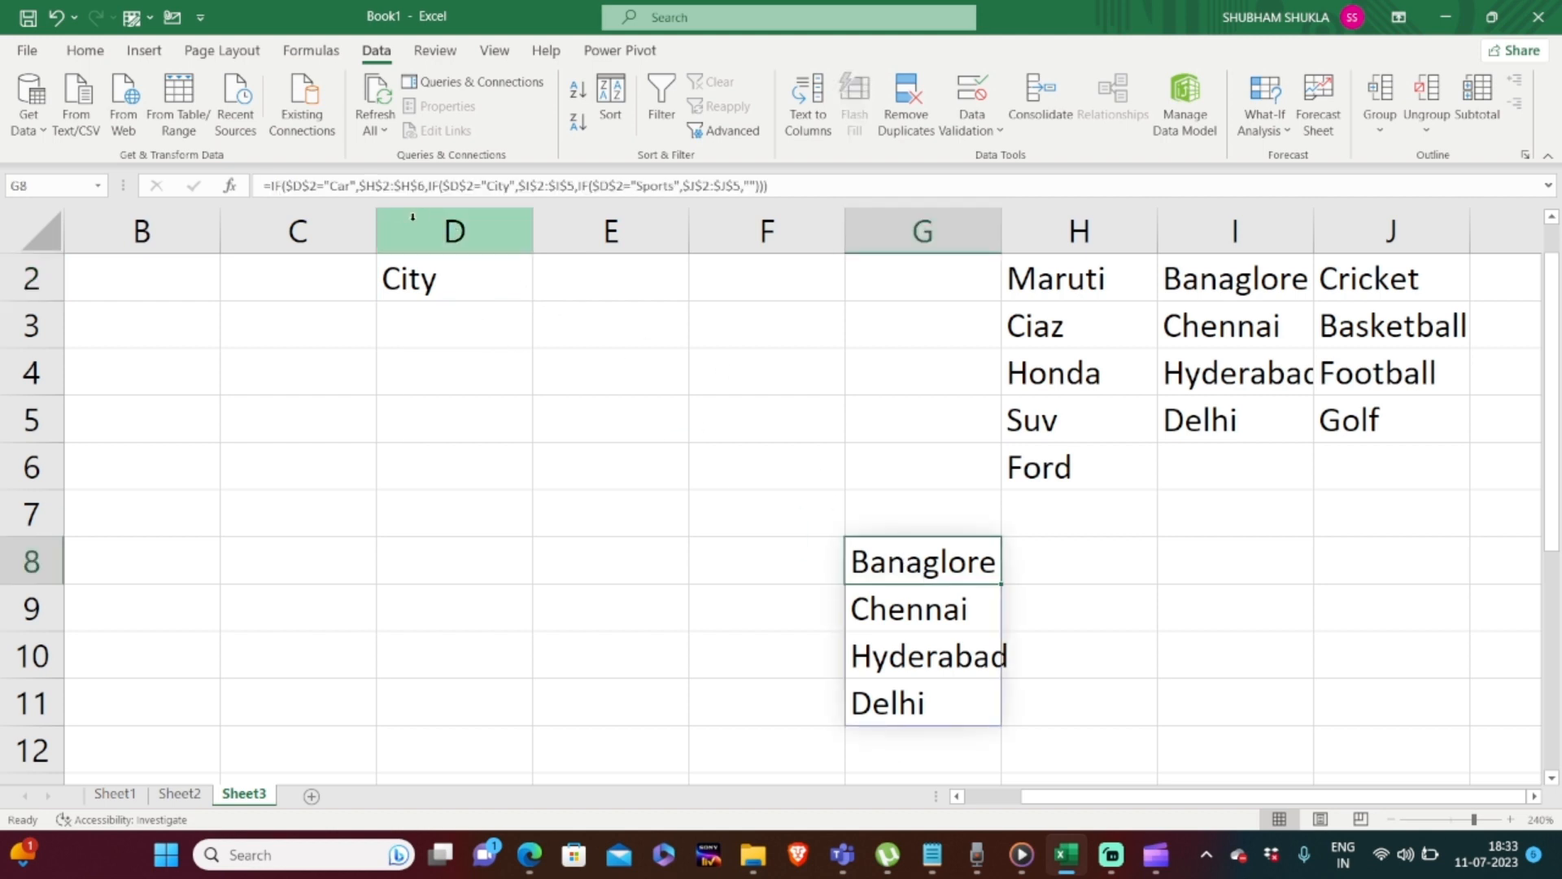
pyautogui.click(634, 278)
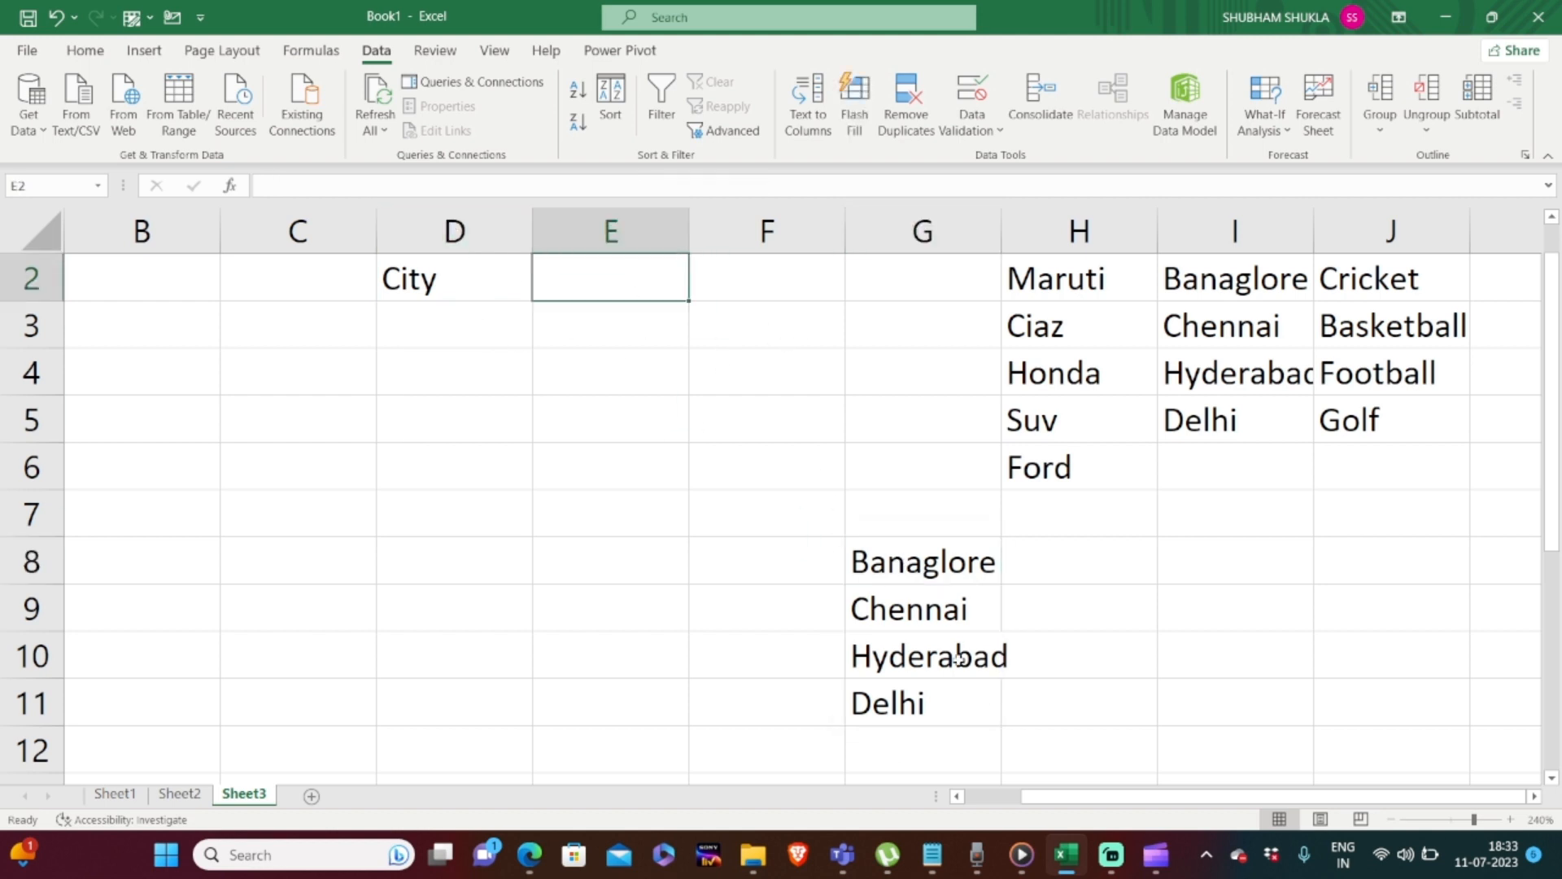
pyautogui.click(932, 562)
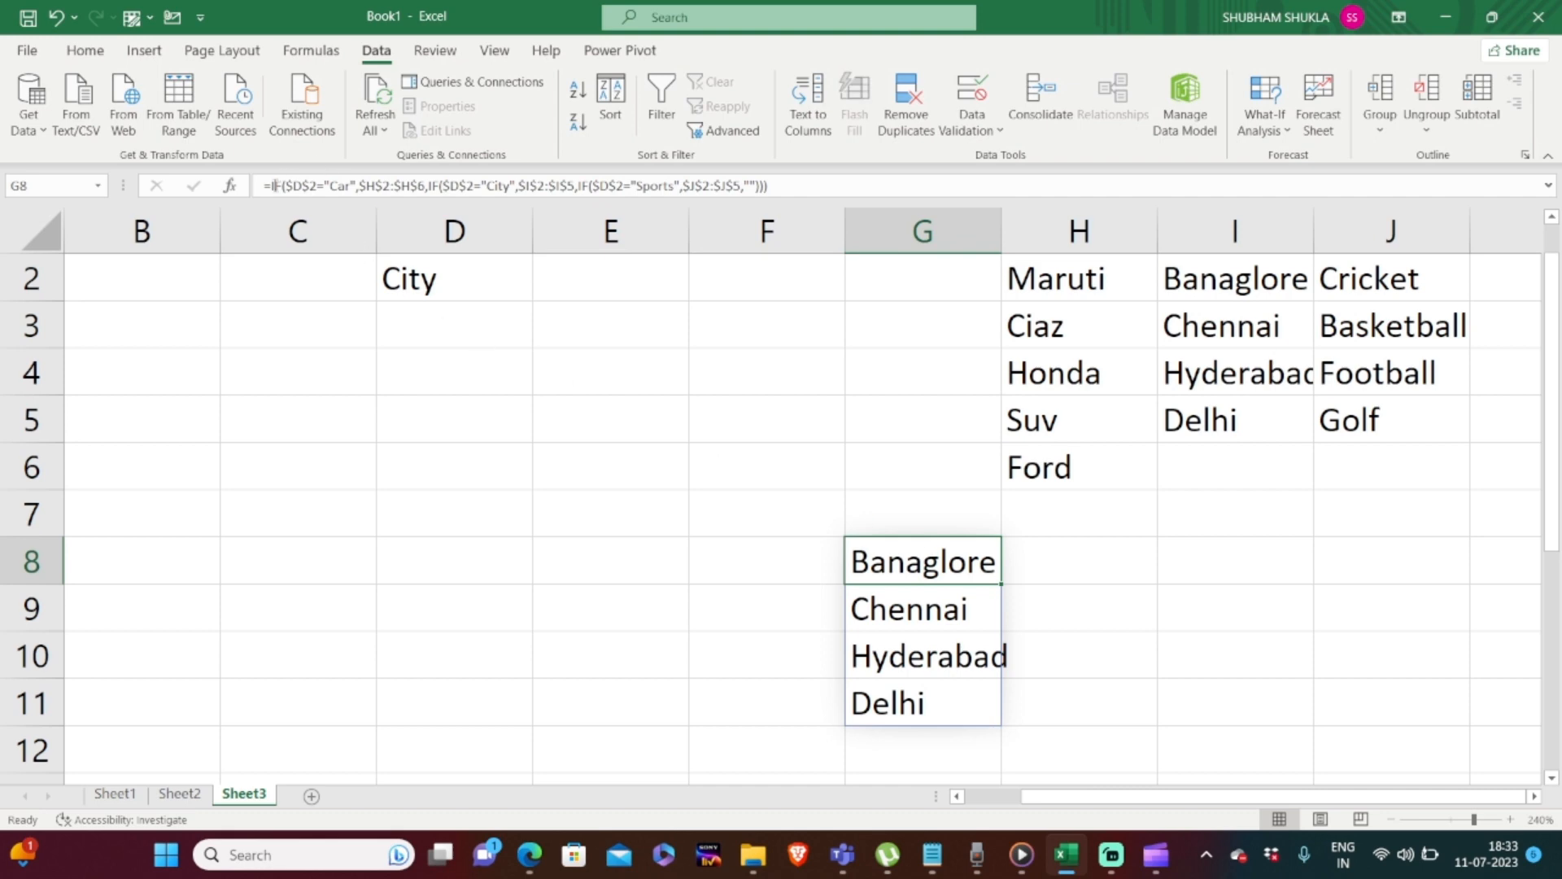
pyautogui.moveTo(271, 185); pyautogui.dragTo(817, 205)
pyautogui.press('Escape')
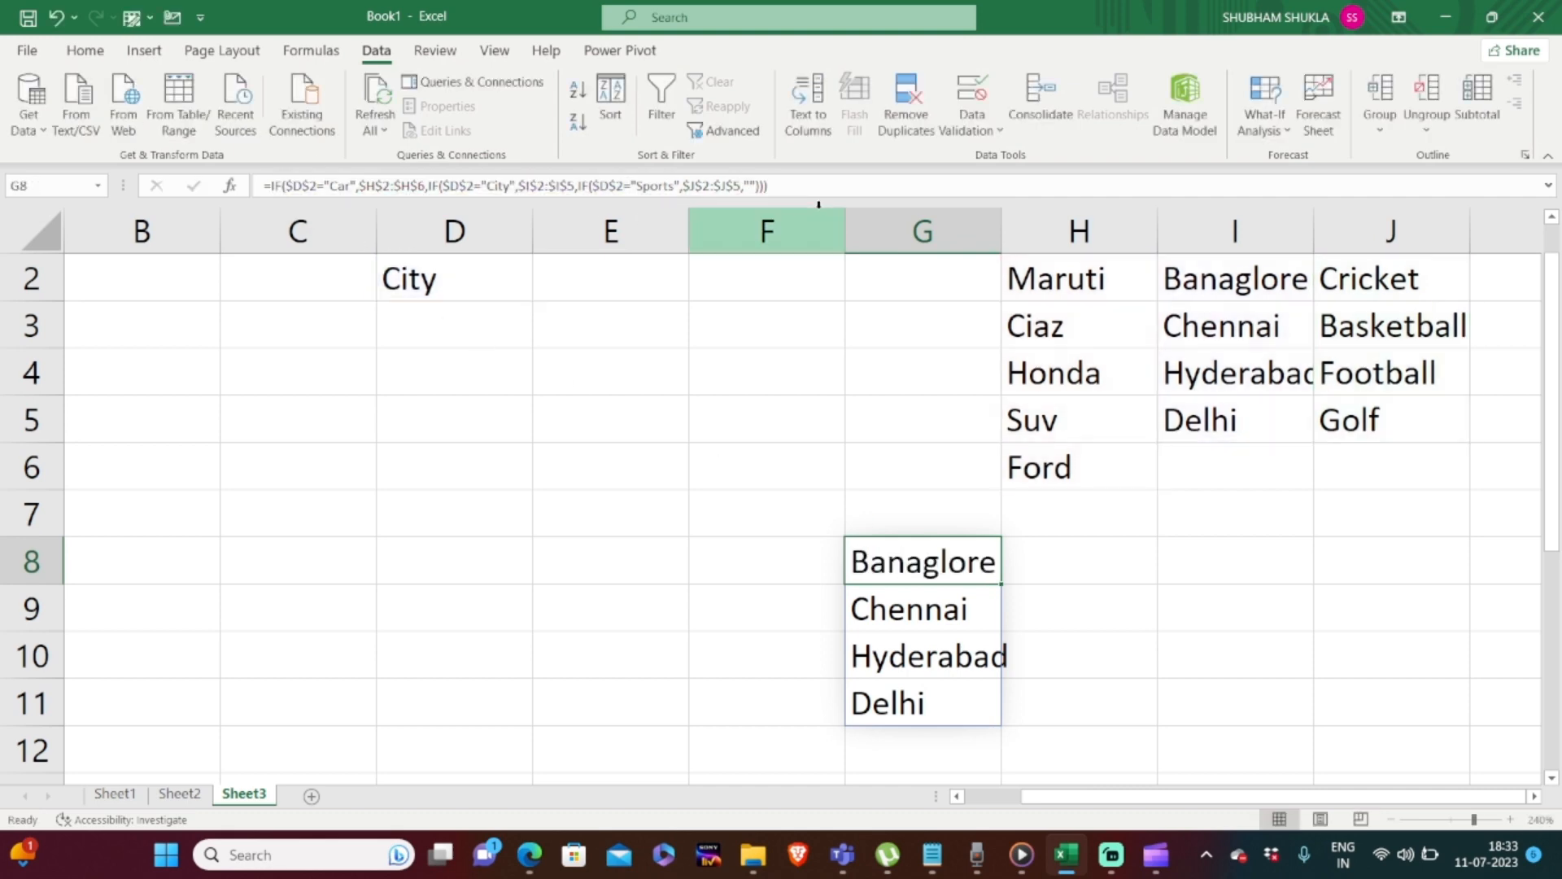
# Add a List data validation to cell E2 with an equals sign and the copied nested IF formula as its source.
pyautogui.moveTo(1551, 383); pyautogui.dragTo(1555, 305)
pyautogui.click(651, 320)
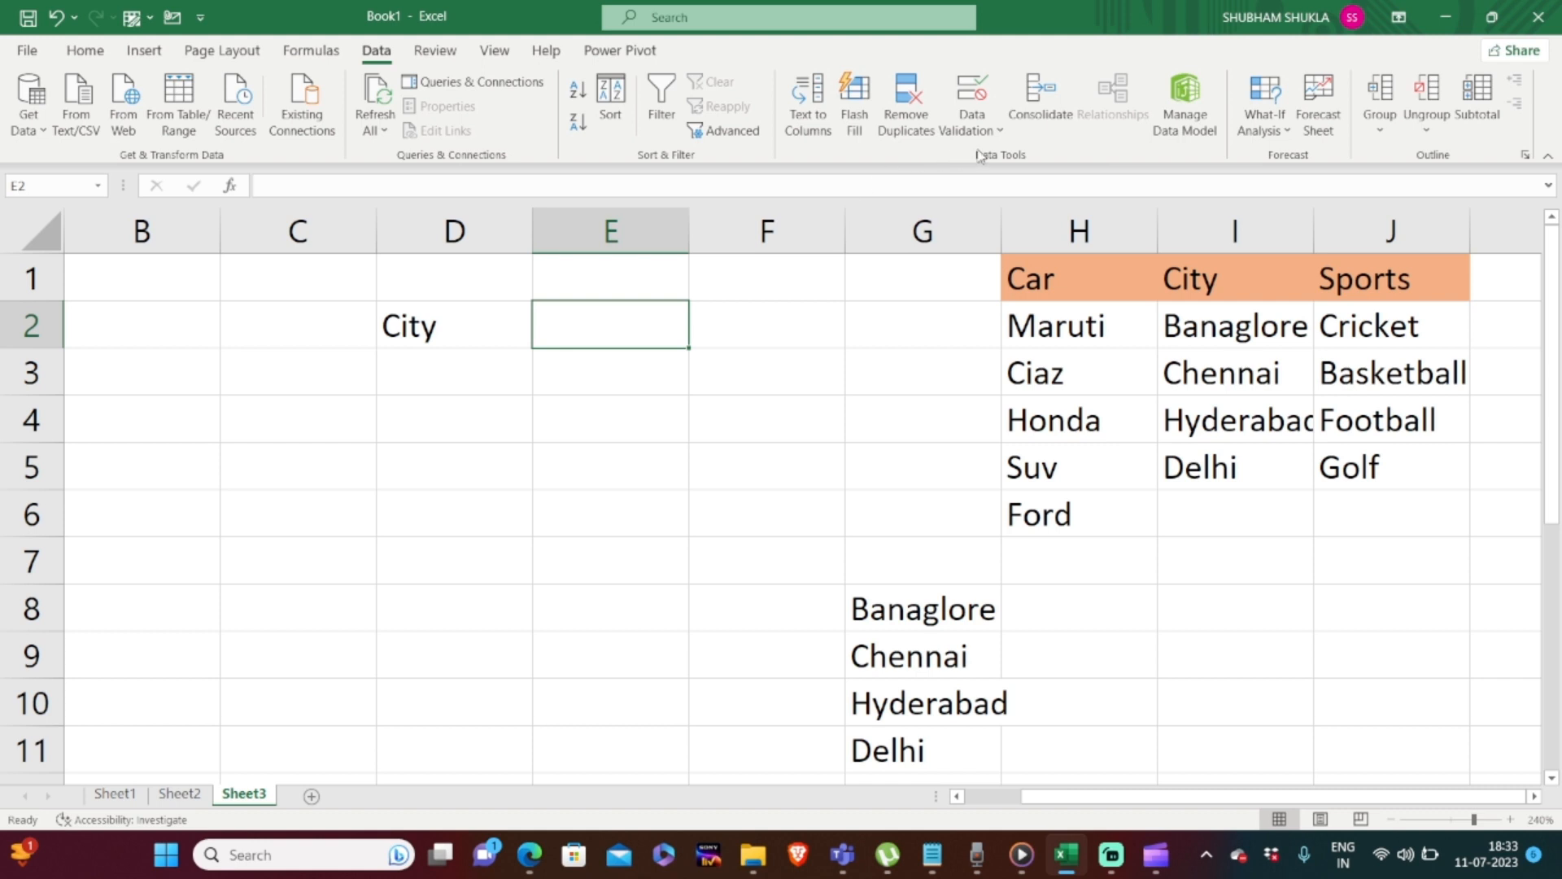
pyautogui.click(1000, 128)
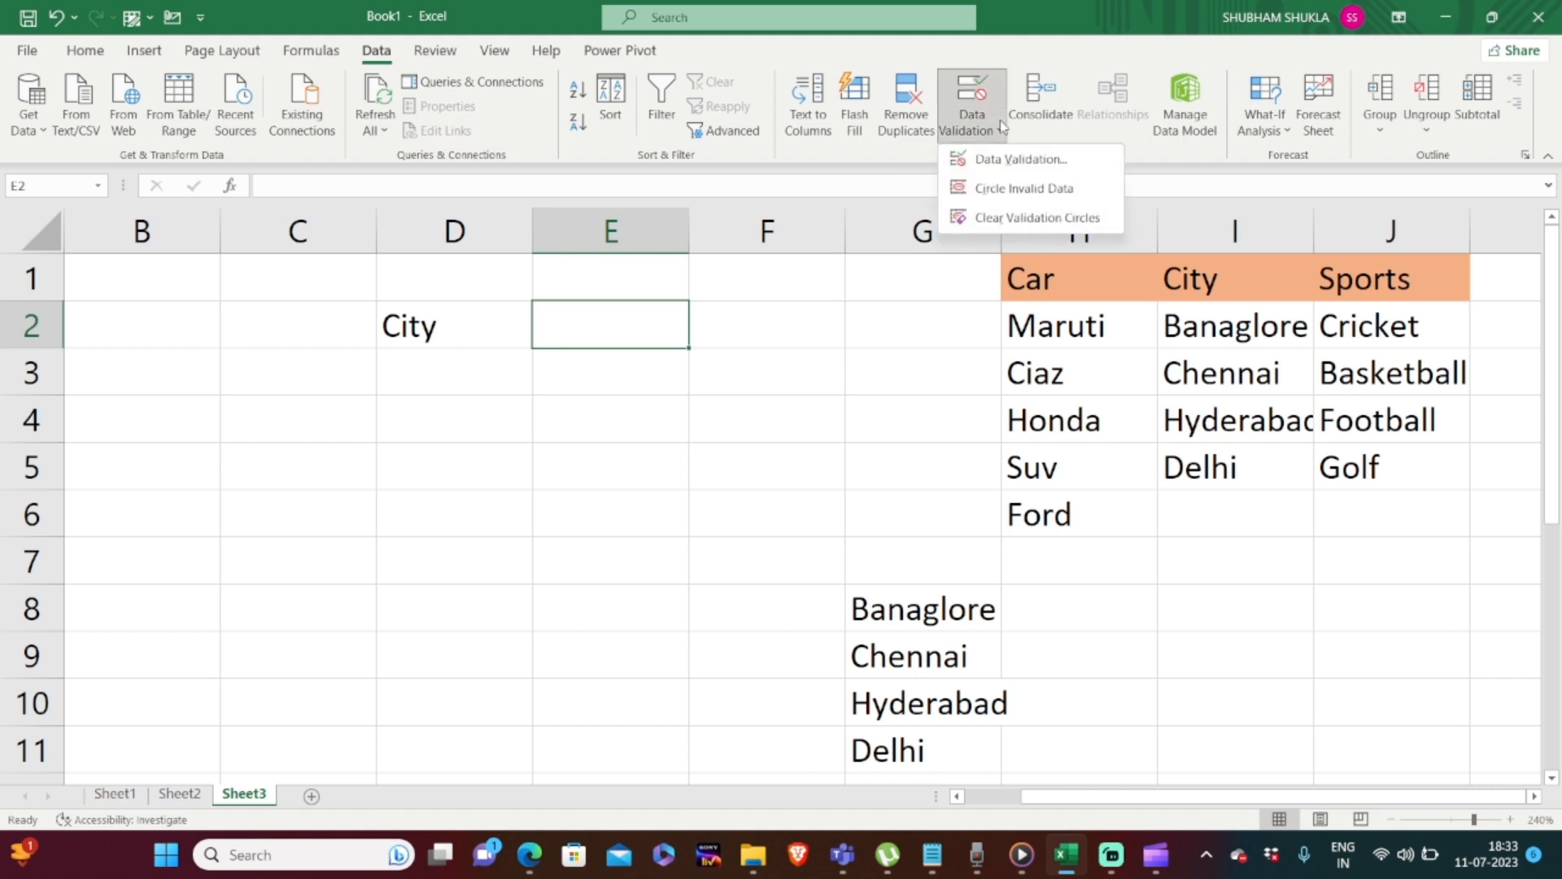
pyautogui.click(1021, 159)
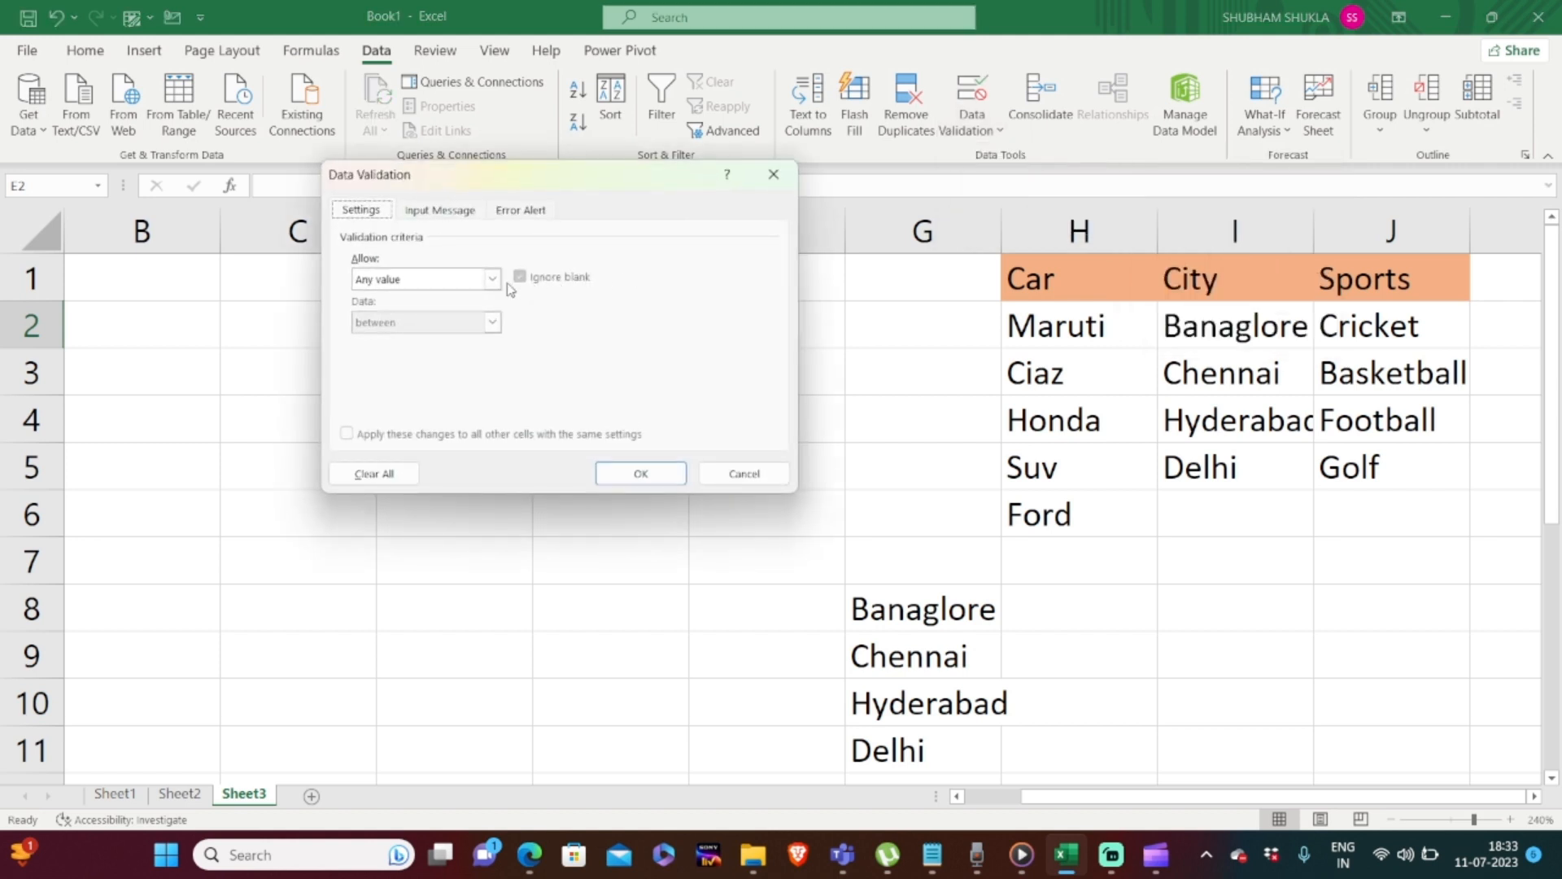
pyautogui.click(492, 280)
pyautogui.click(446, 337)
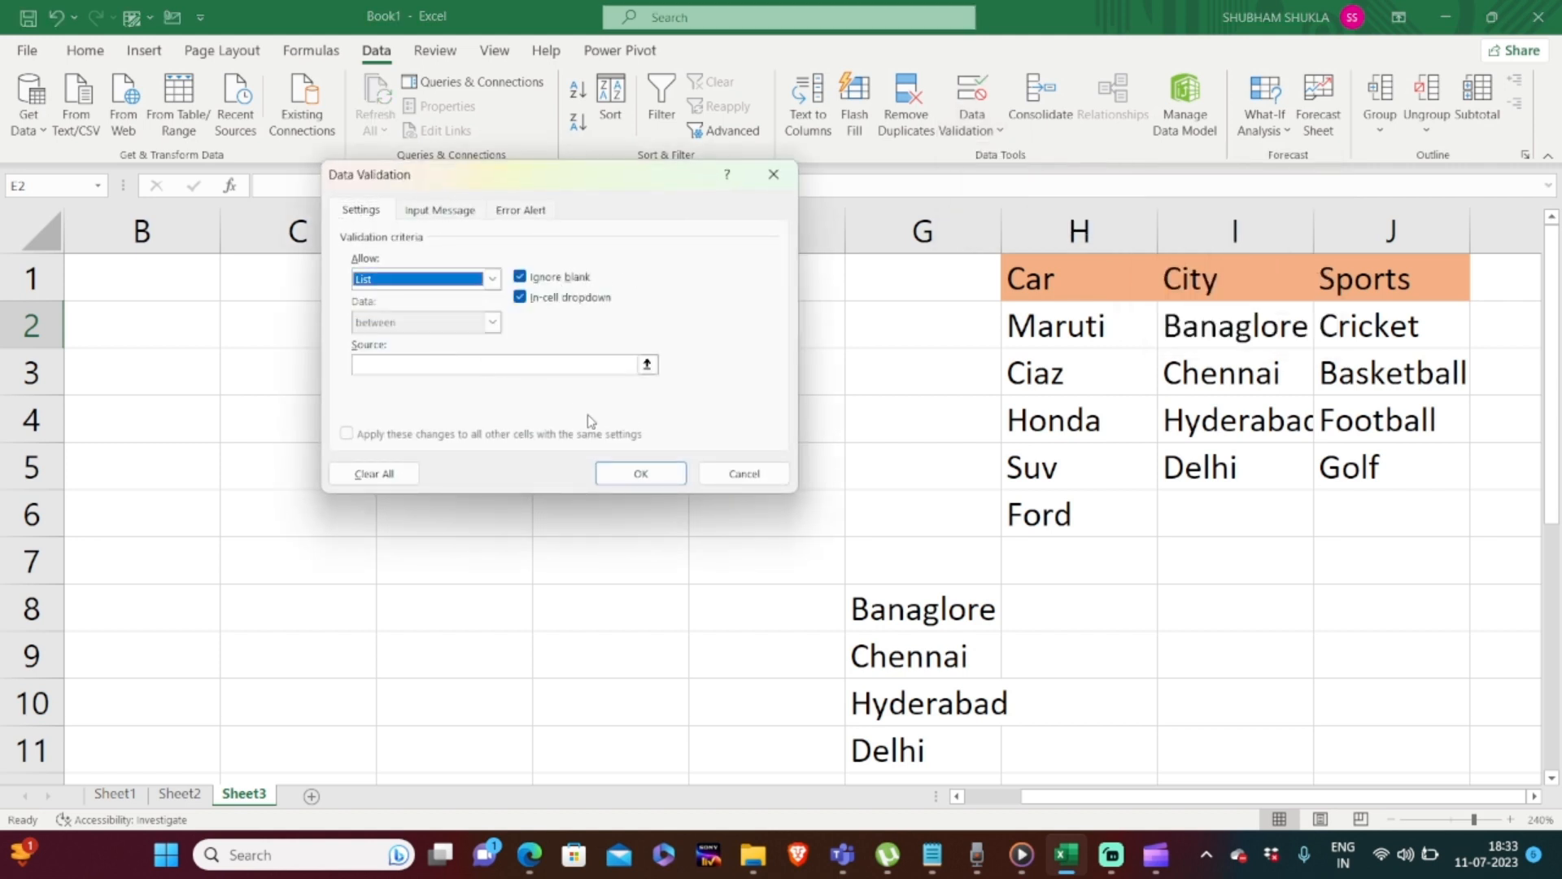
pyautogui.click(529, 369)
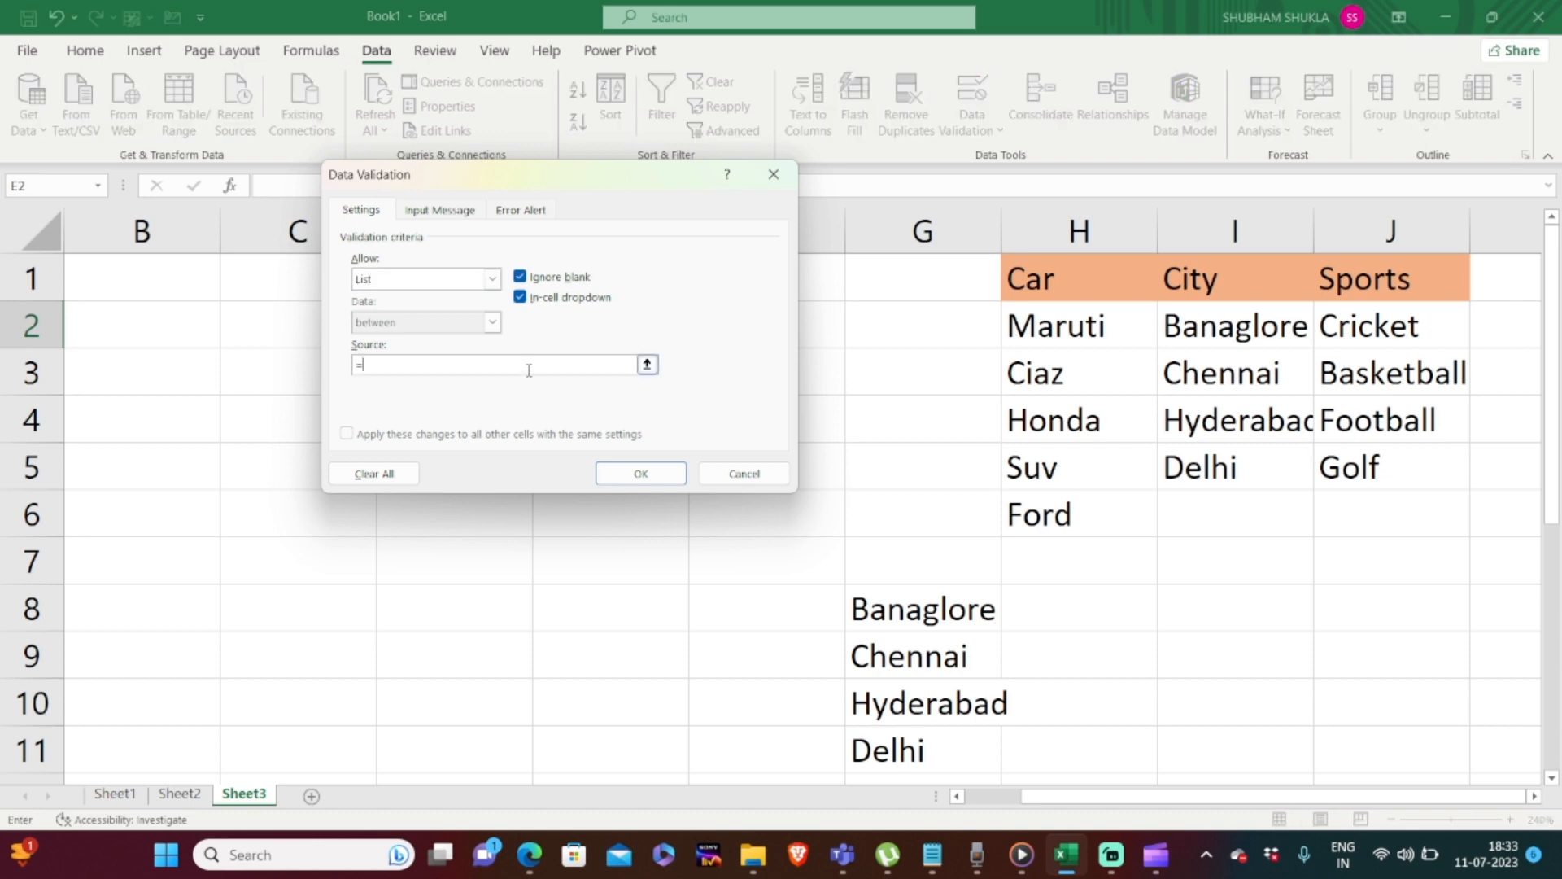
pyautogui.write('=')
pyautogui.hotkey('ctrl', 'v')
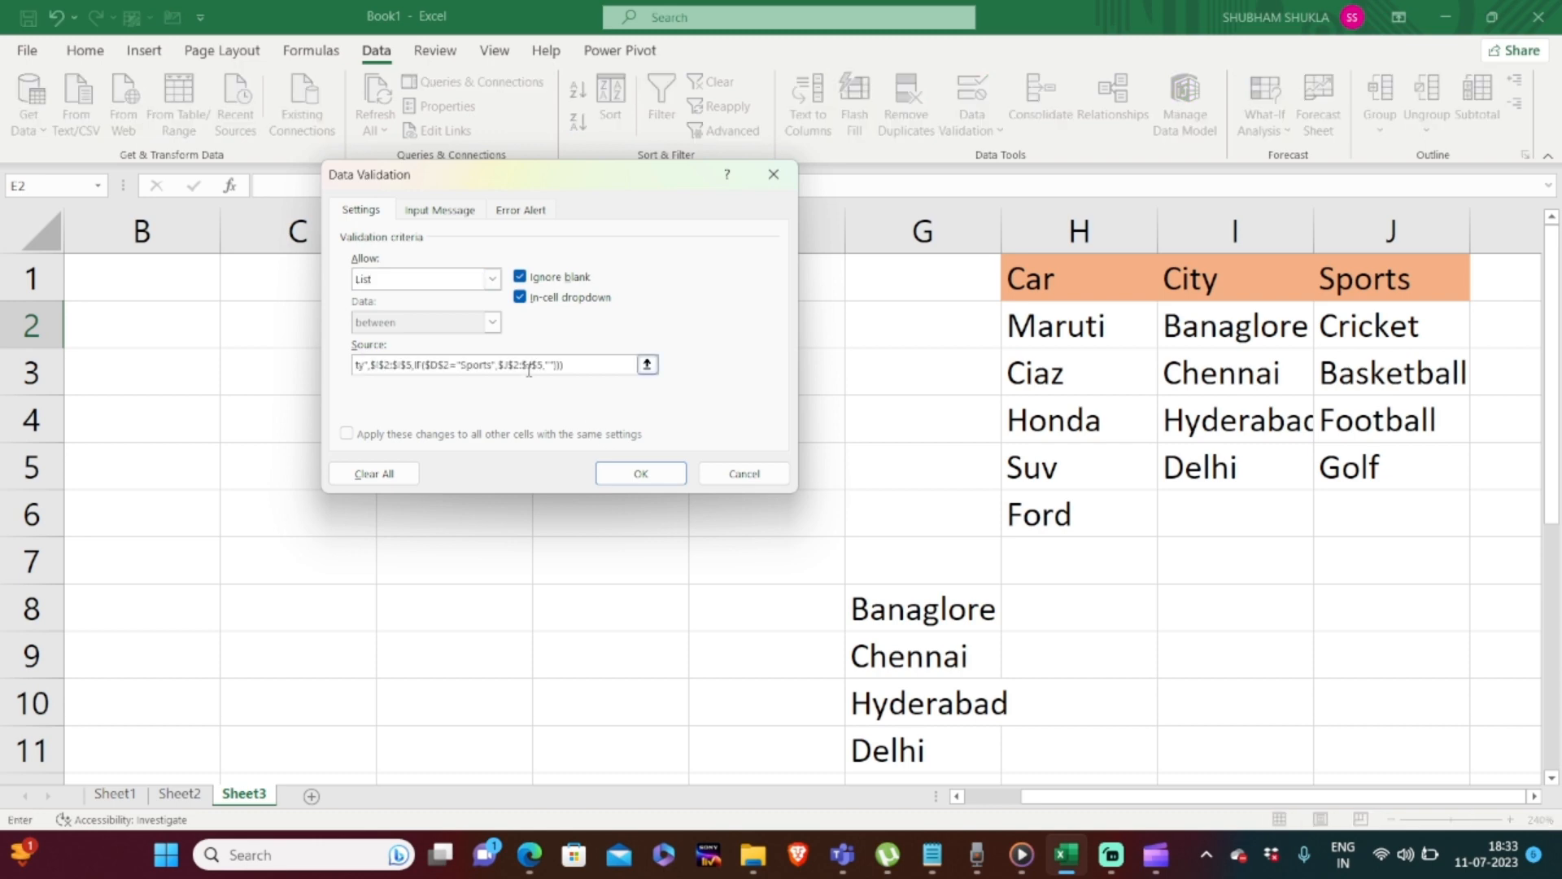
pyautogui.click(642, 474)
# Check the items that the drop-down list in cell E2 offers for City, without choosing one.
pyautogui.click(457, 334)
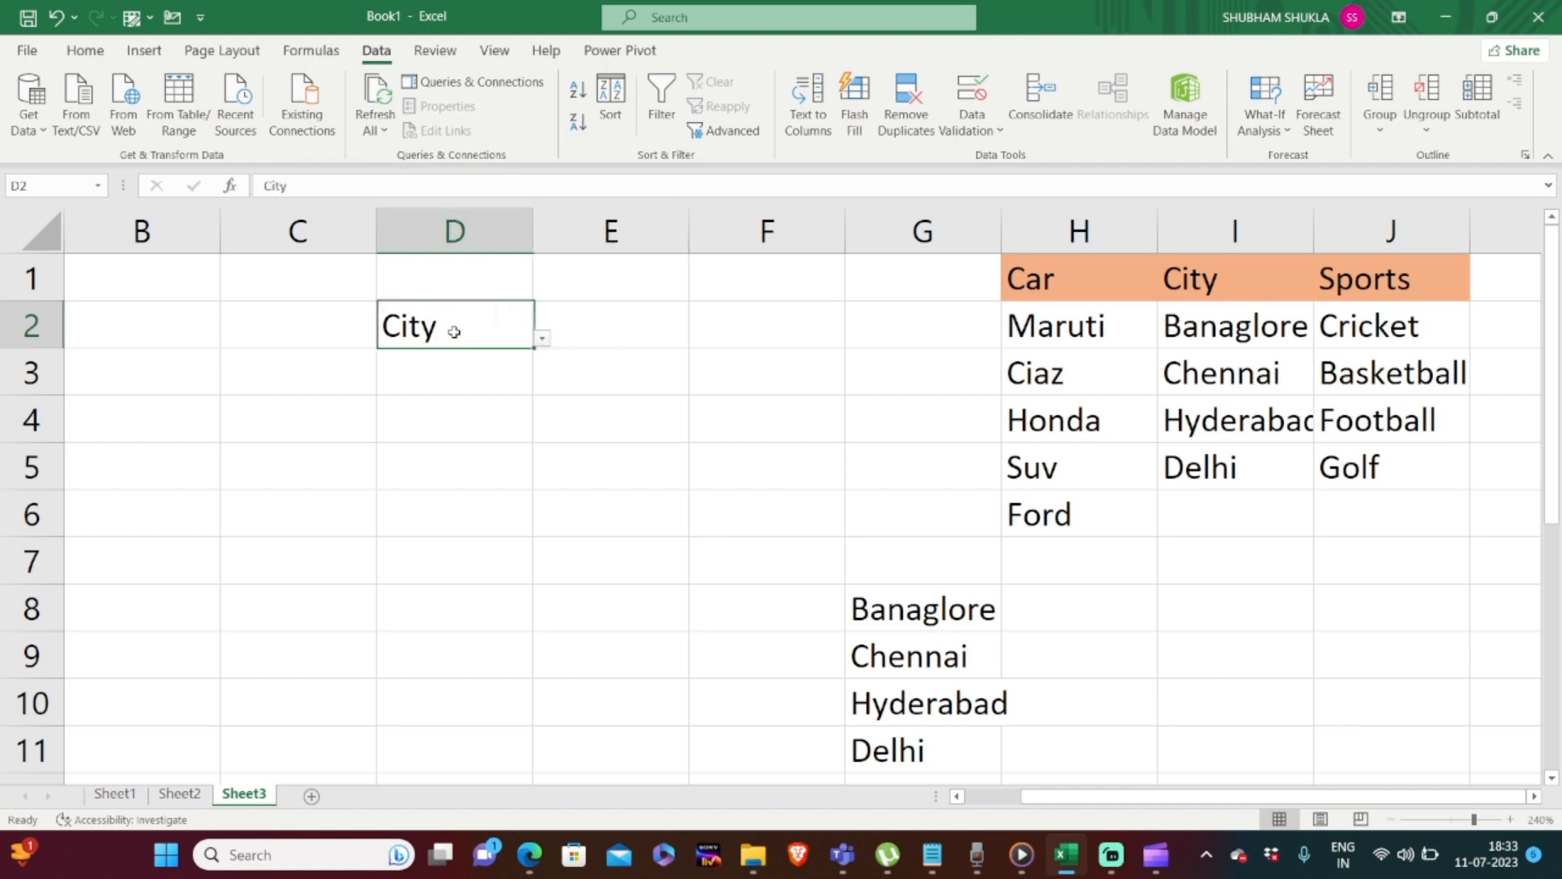
pyautogui.click(592, 331)
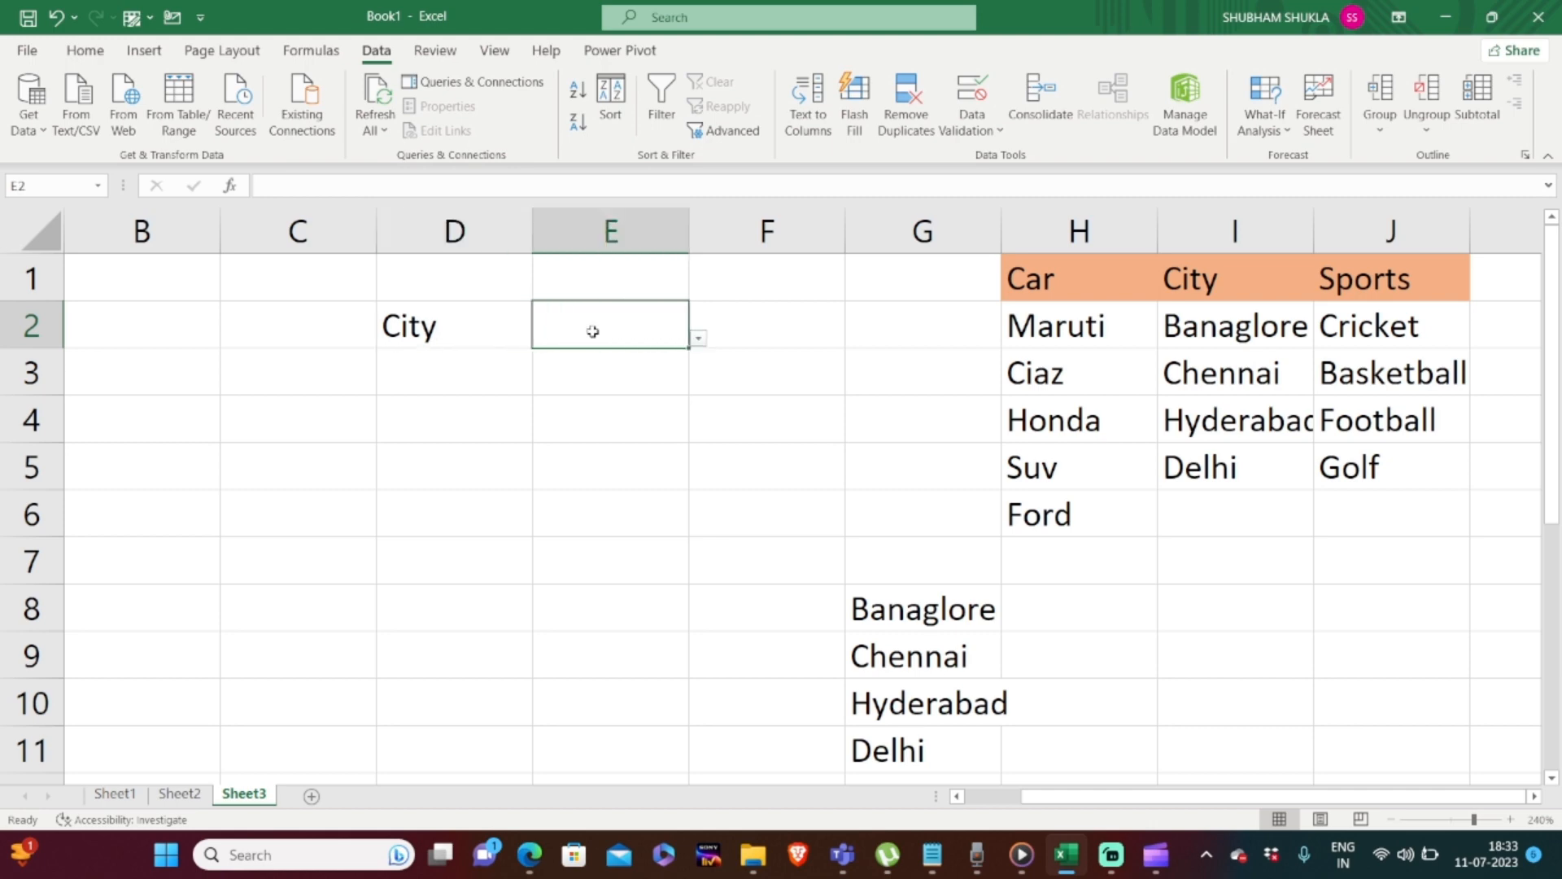
pyautogui.click(698, 338)
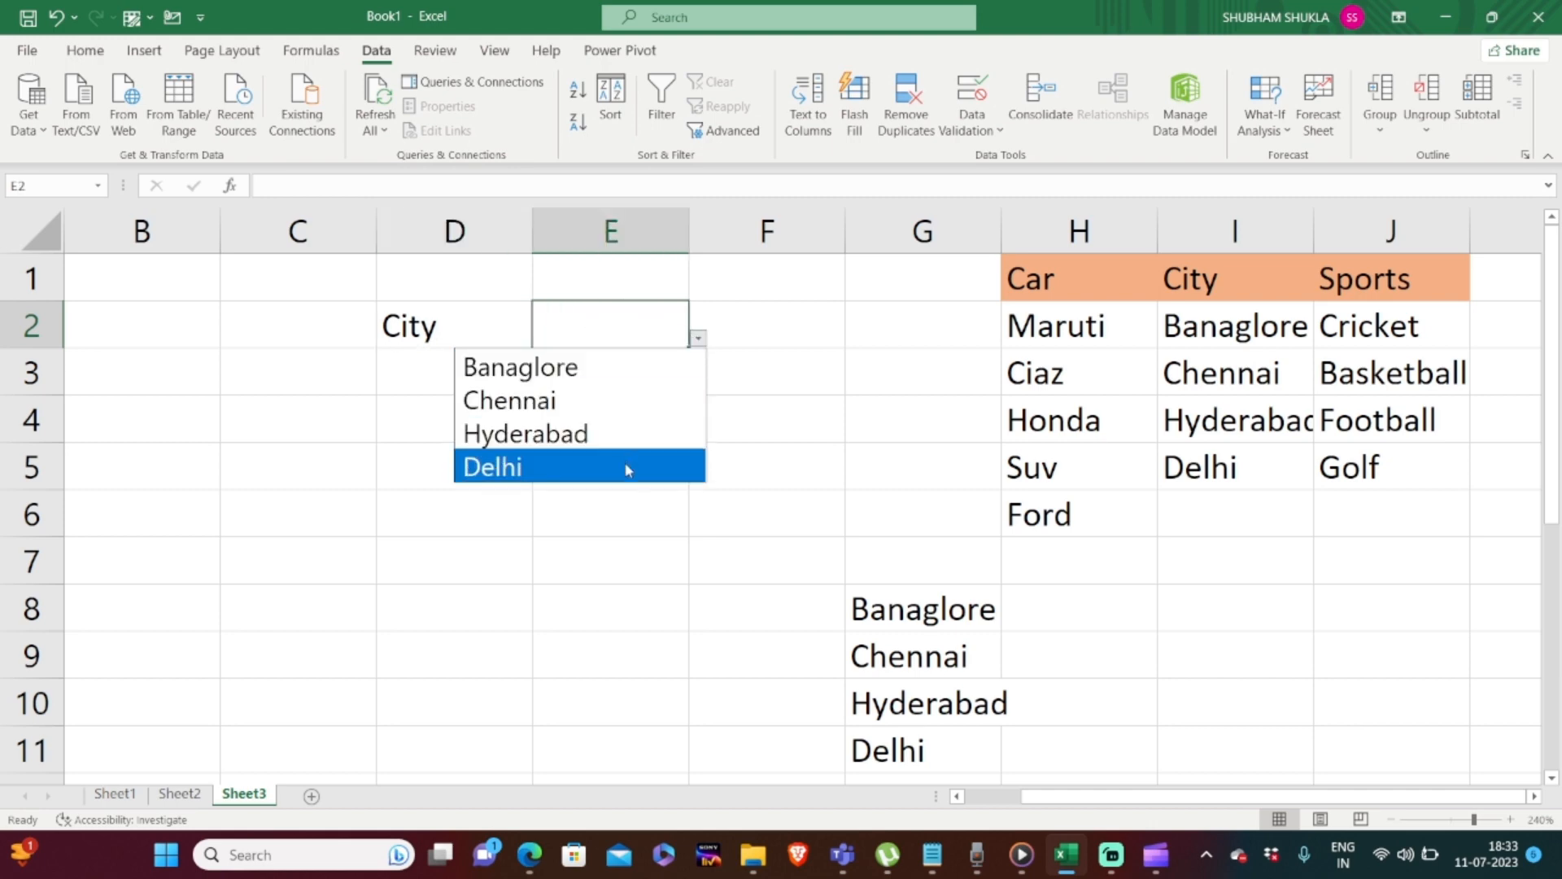
pyautogui.click(617, 515)
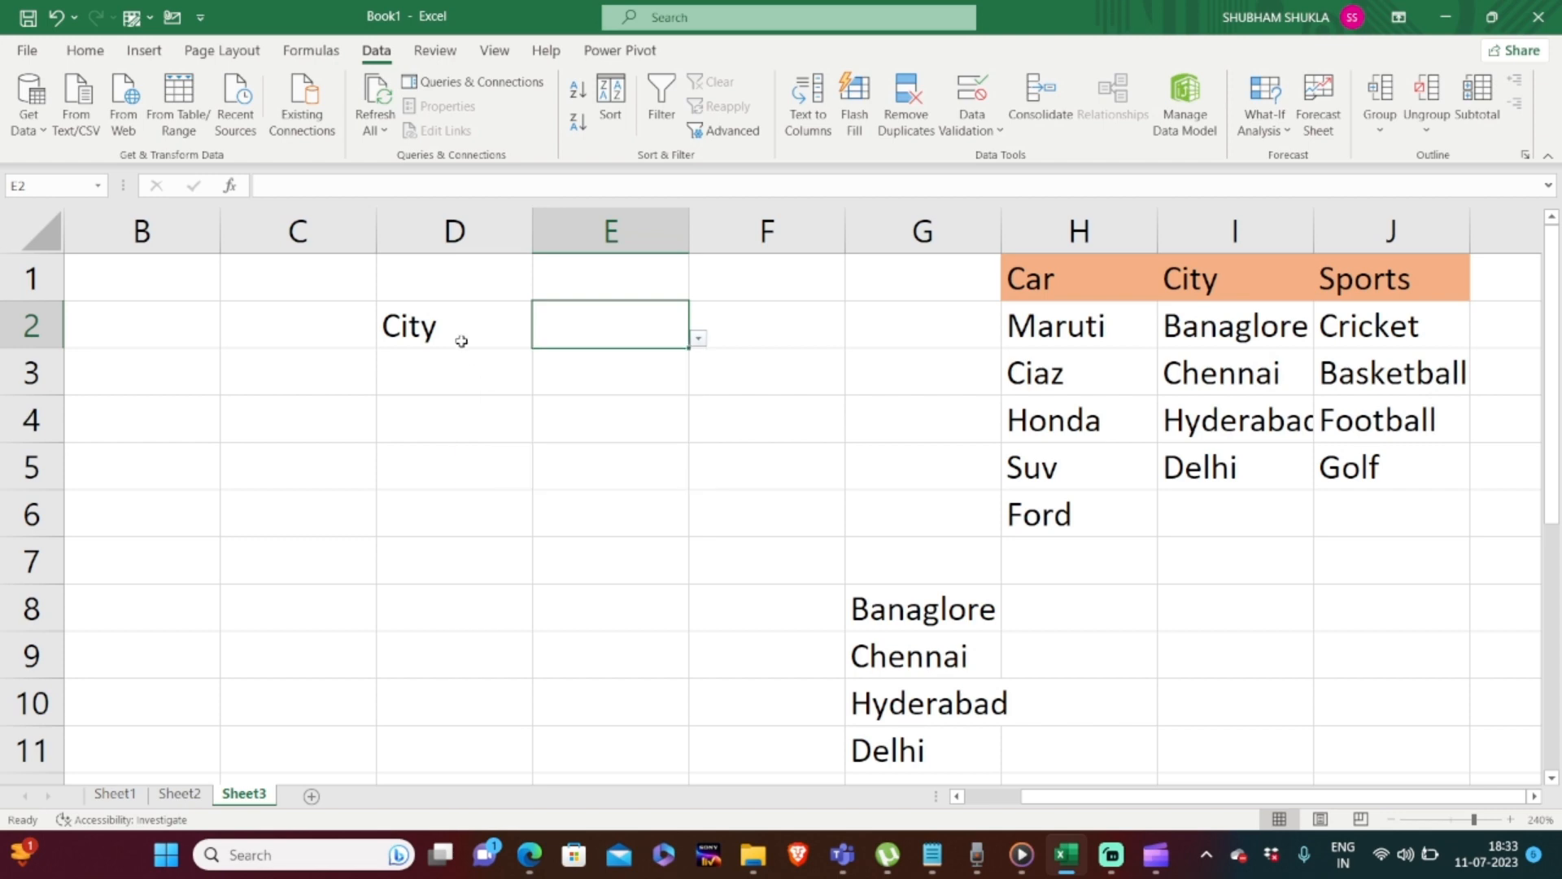
# Test the dependent lists by choosing Car in cell D2 and Ford in cell E2.
pyautogui.click(444, 320)
pyautogui.click(541, 337)
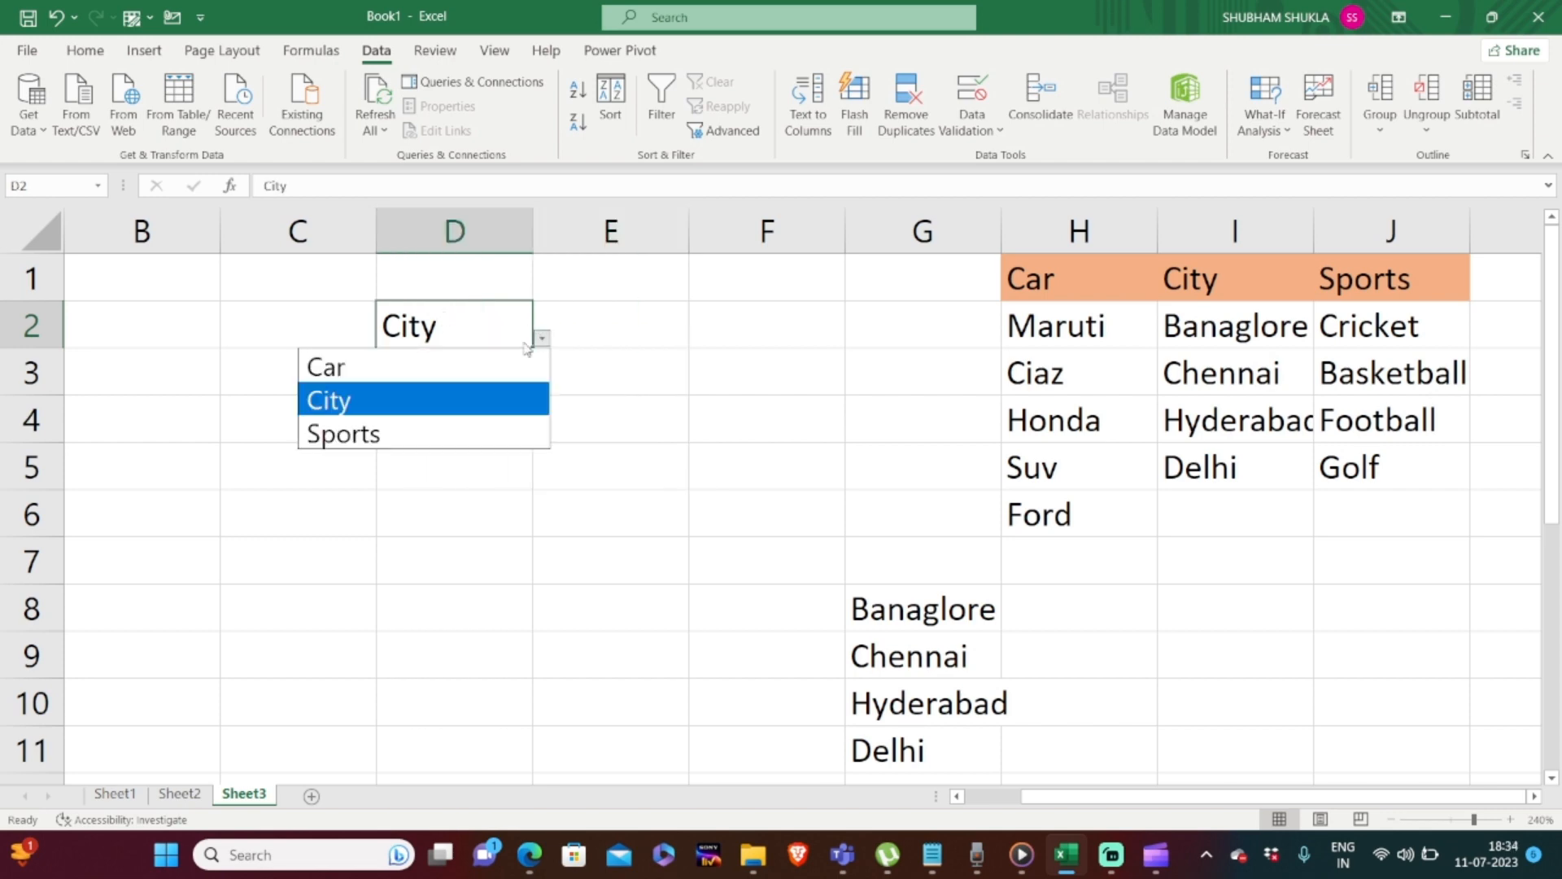
pyautogui.click(491, 355)
pyautogui.click(626, 317)
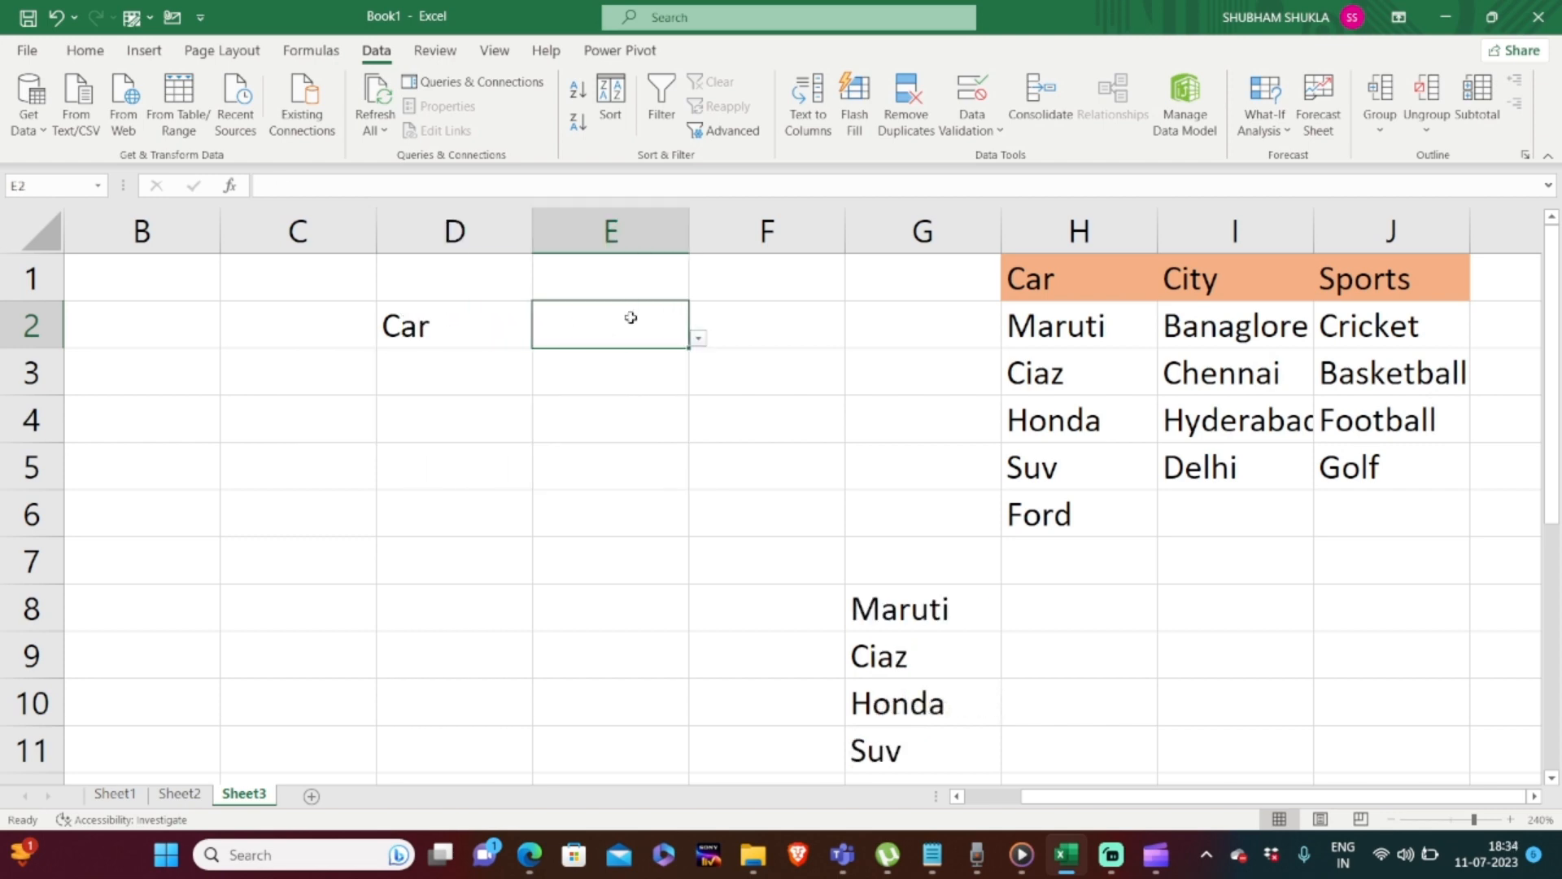
pyautogui.click(699, 338)
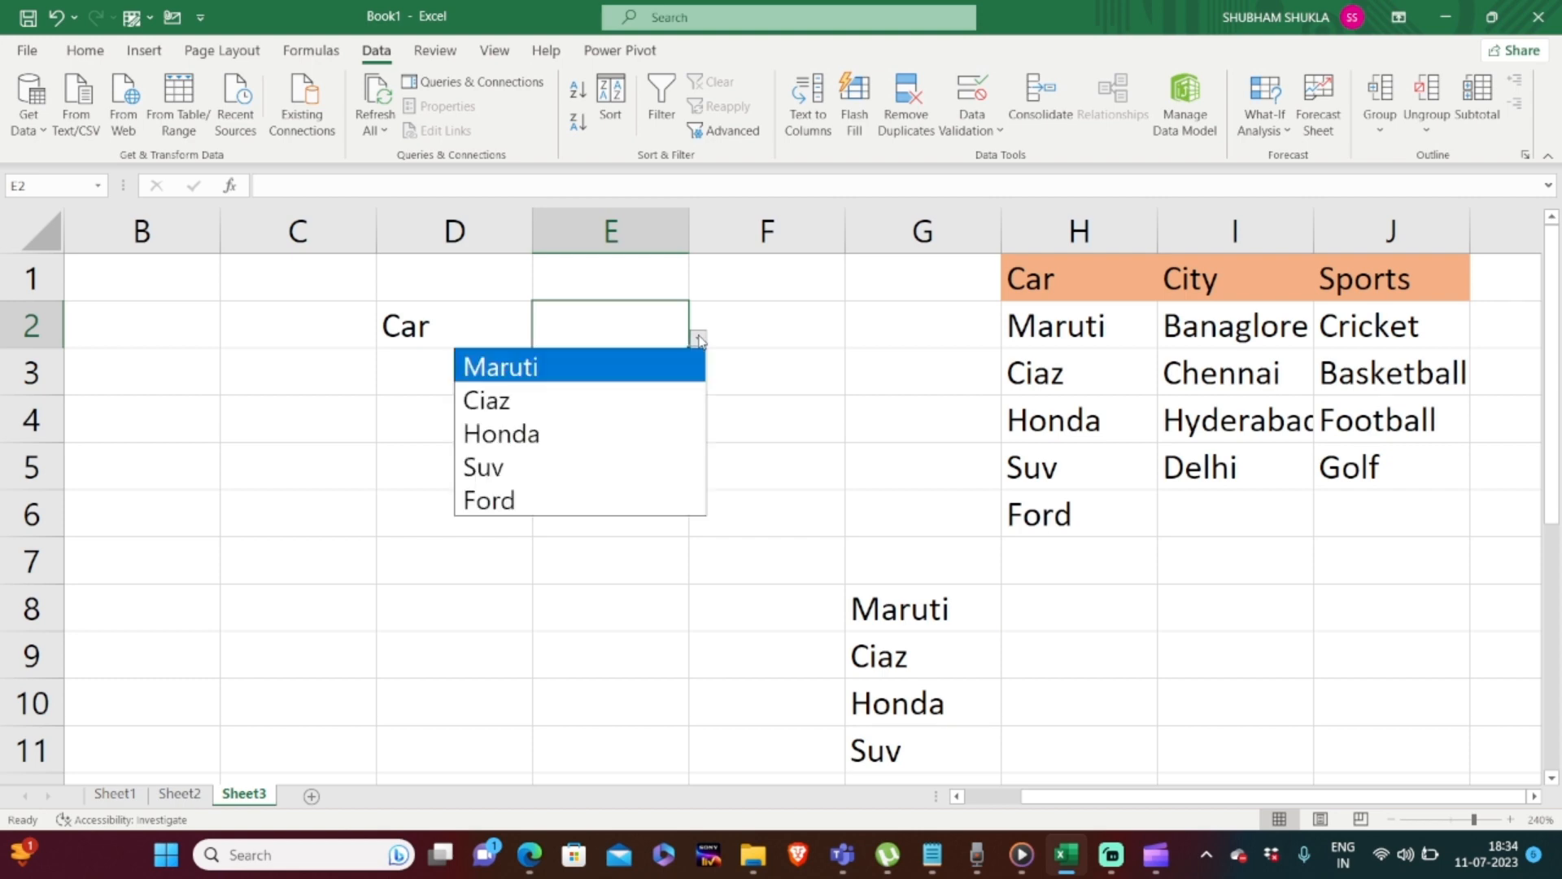
pyautogui.click(648, 494)
# Switch the category in cell D2 to Sports and choose Golf from the dependent list in cell E2.
pyautogui.click(502, 334)
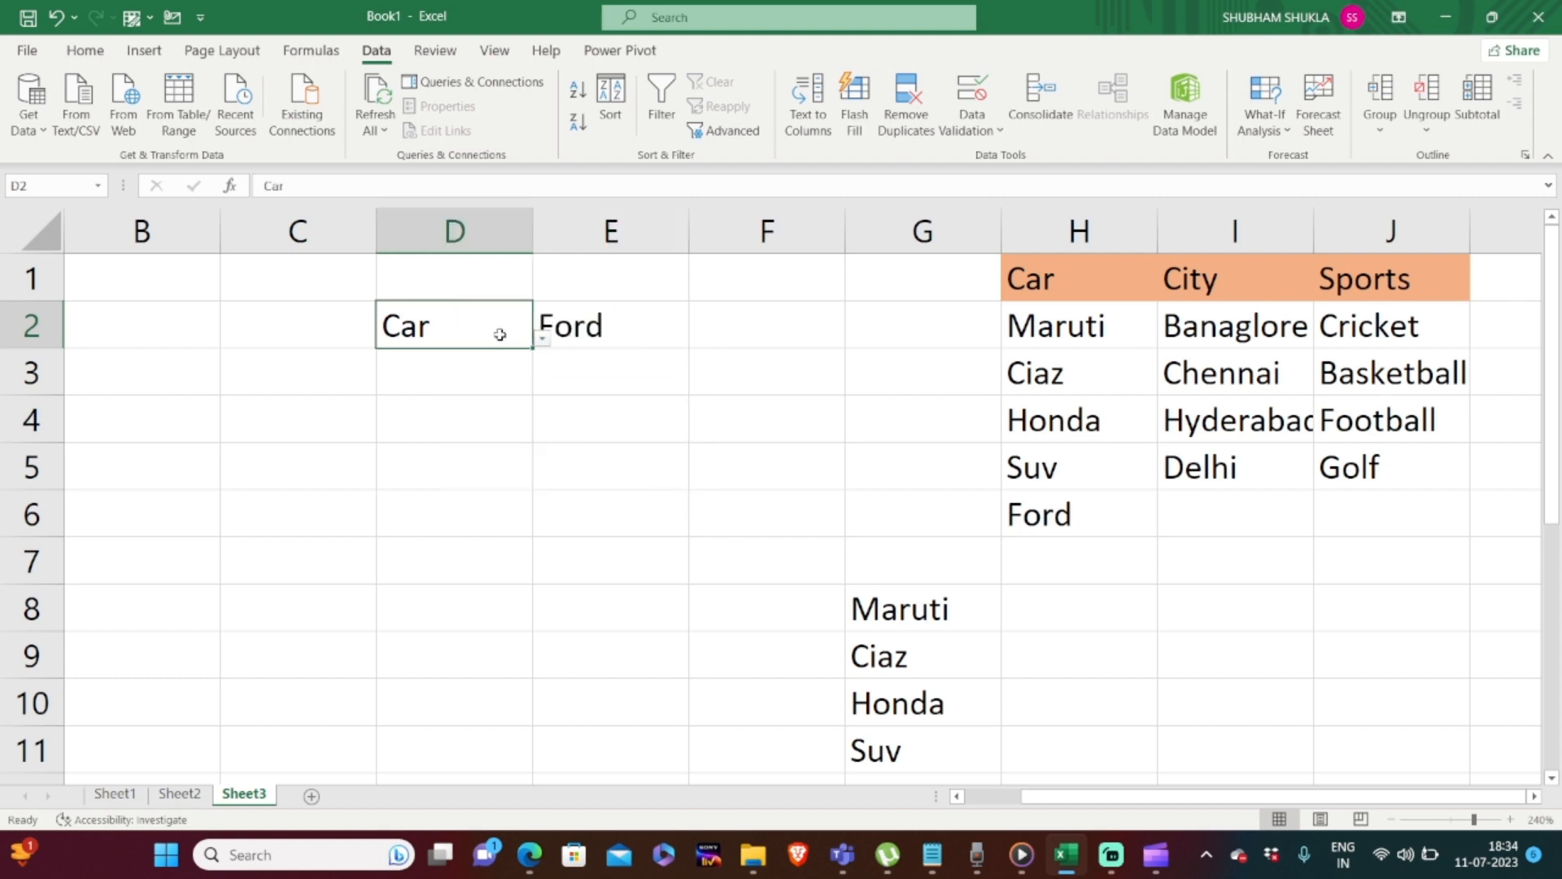
pyautogui.click(541, 342)
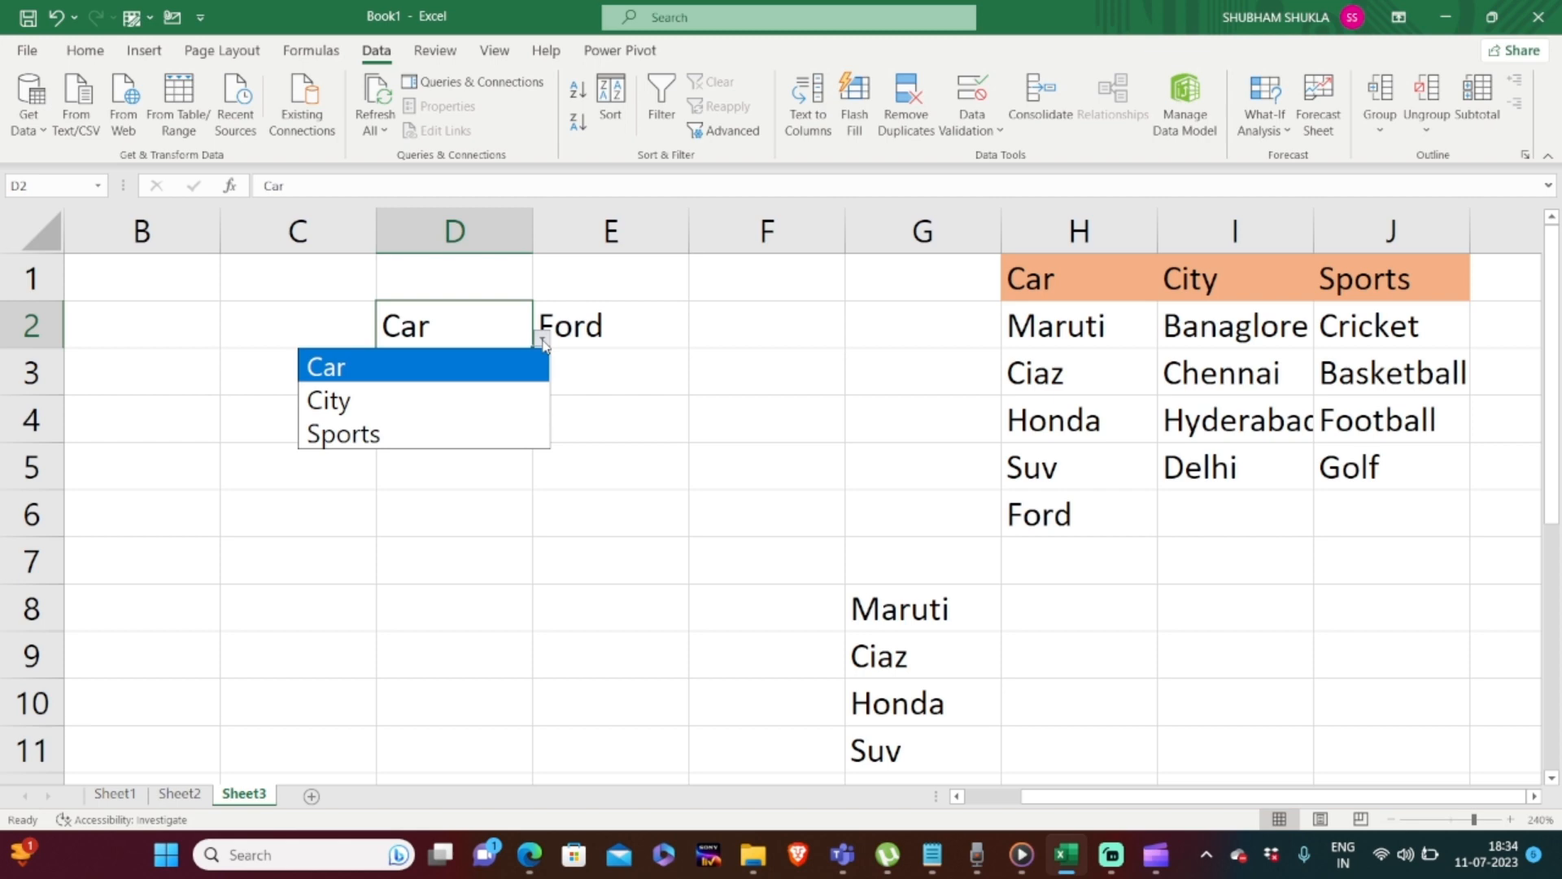
pyautogui.click(476, 428)
pyautogui.click(611, 324)
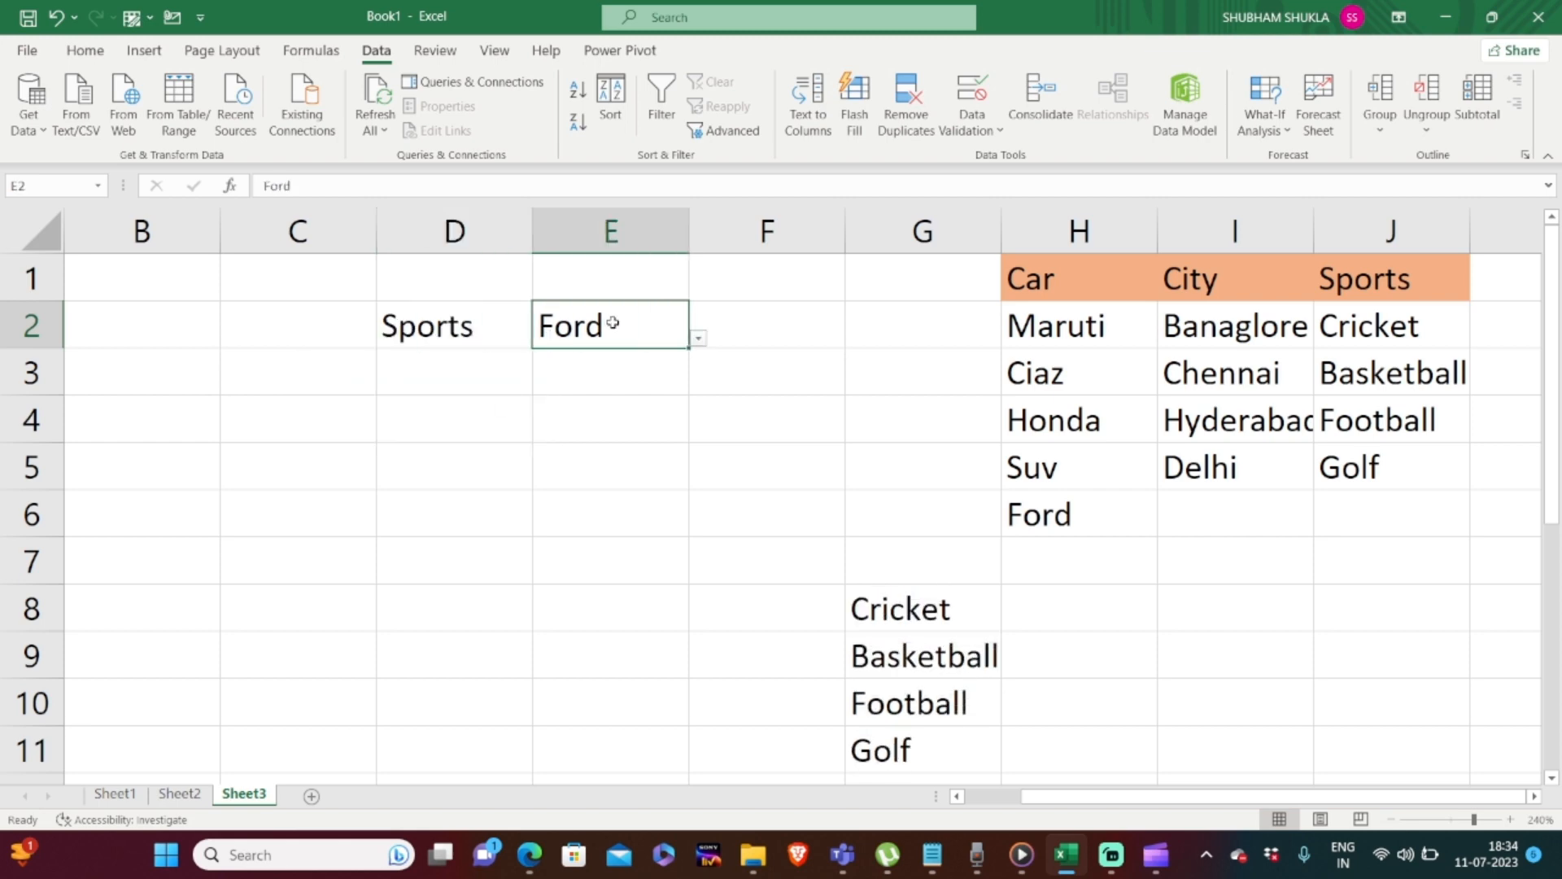
pyautogui.click(698, 337)
pyautogui.click(646, 460)
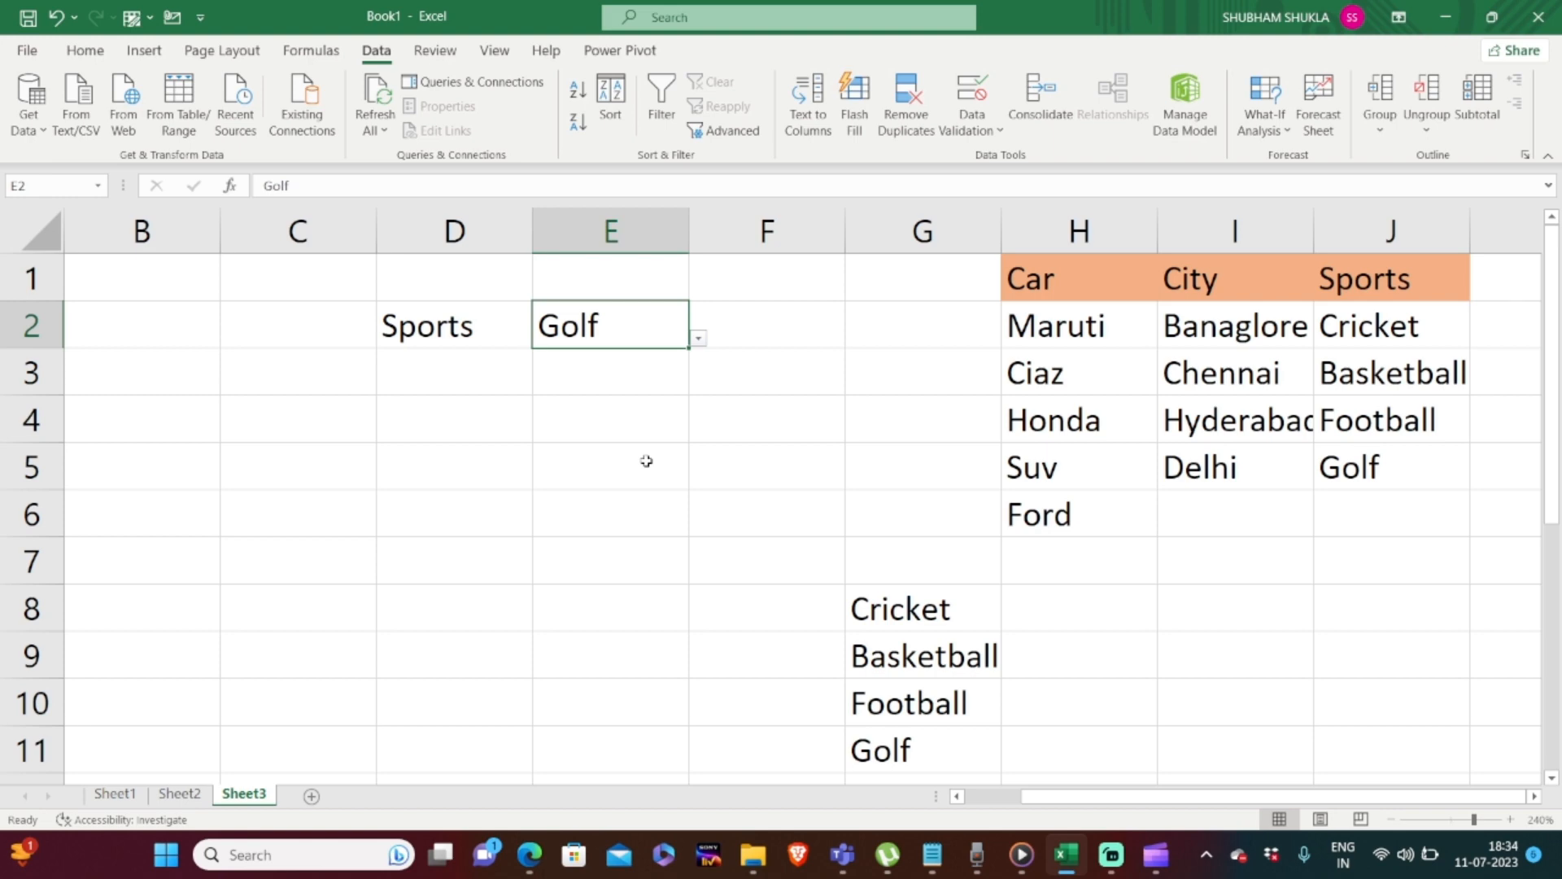
pyautogui.hotkey('alt', 'Tab')
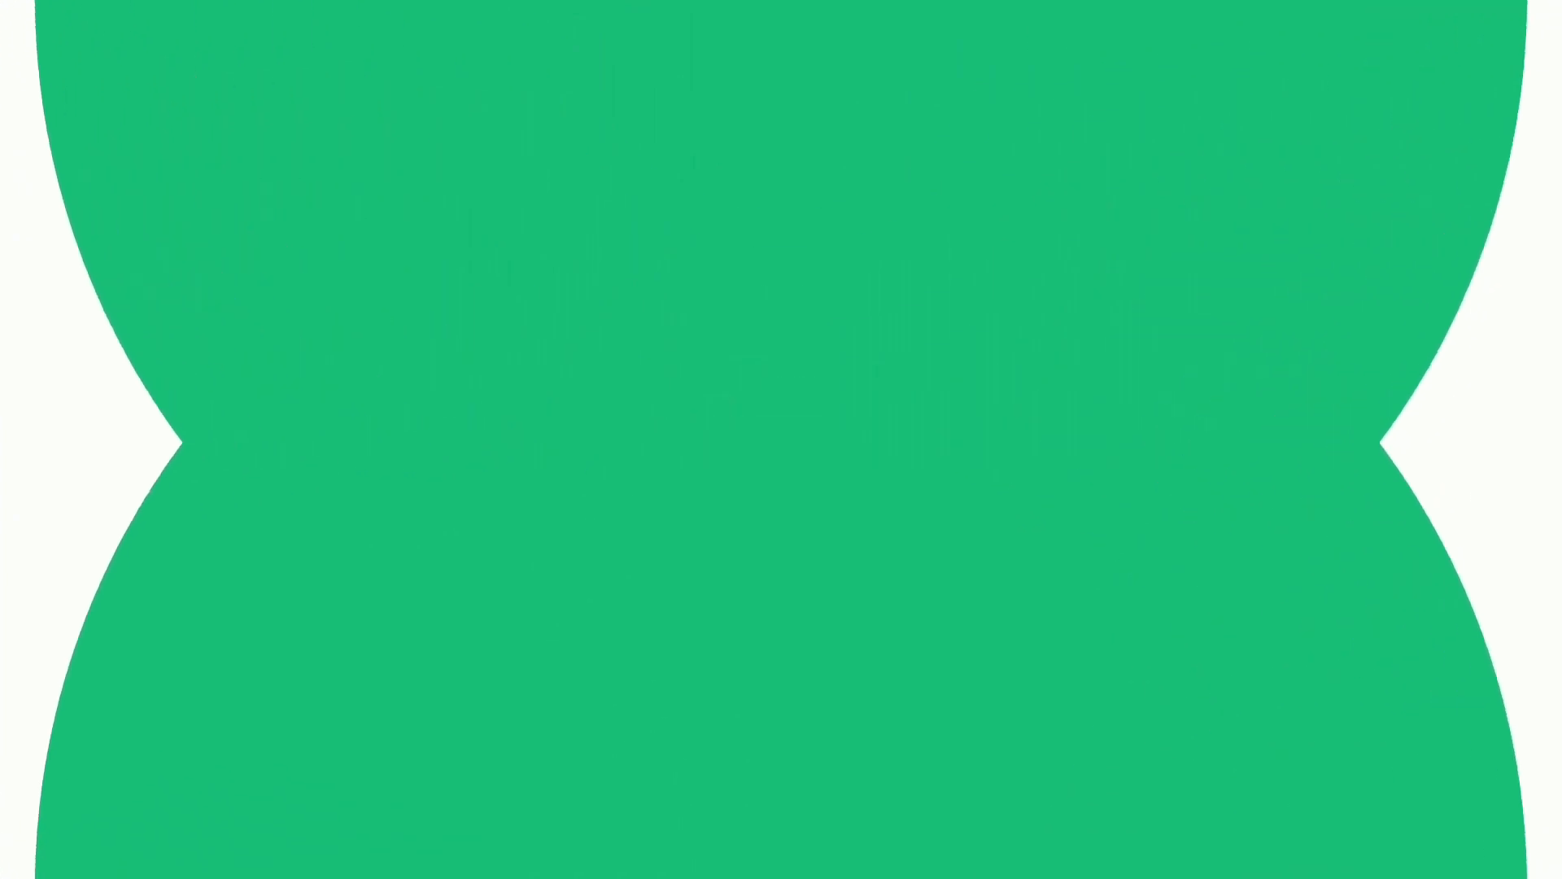